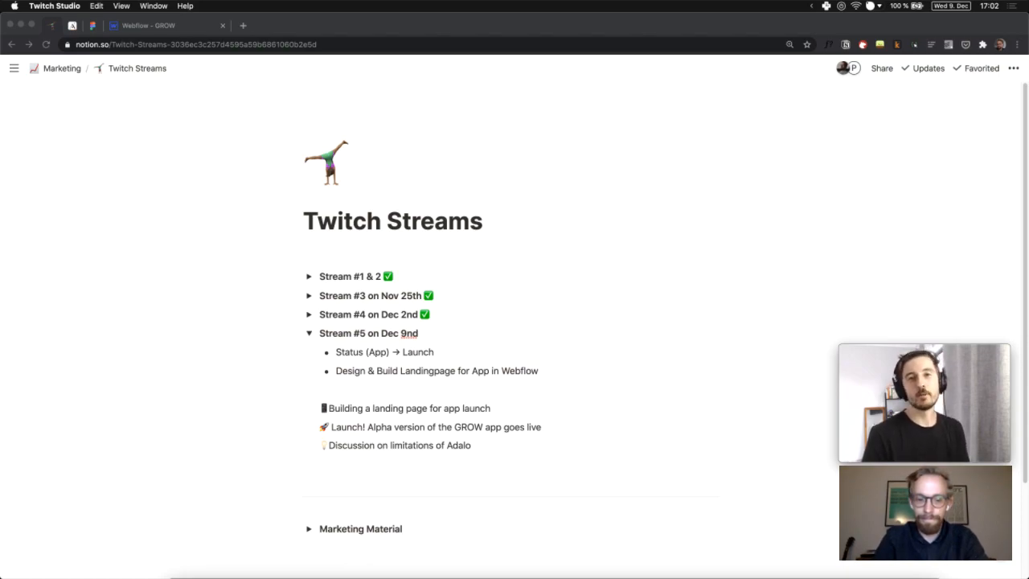
Launch the GROW app preview in Adalo and go to its Learn screen
{"action": "key", "text": "XF86AudioRaiseVolume"}
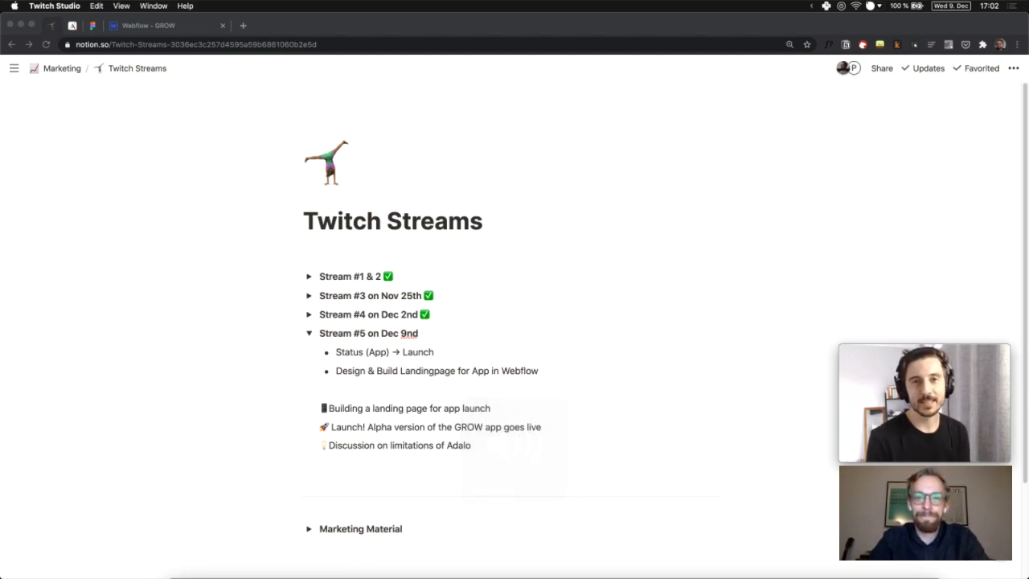
{"action": "left_click", "coordinate": [592, 415]}
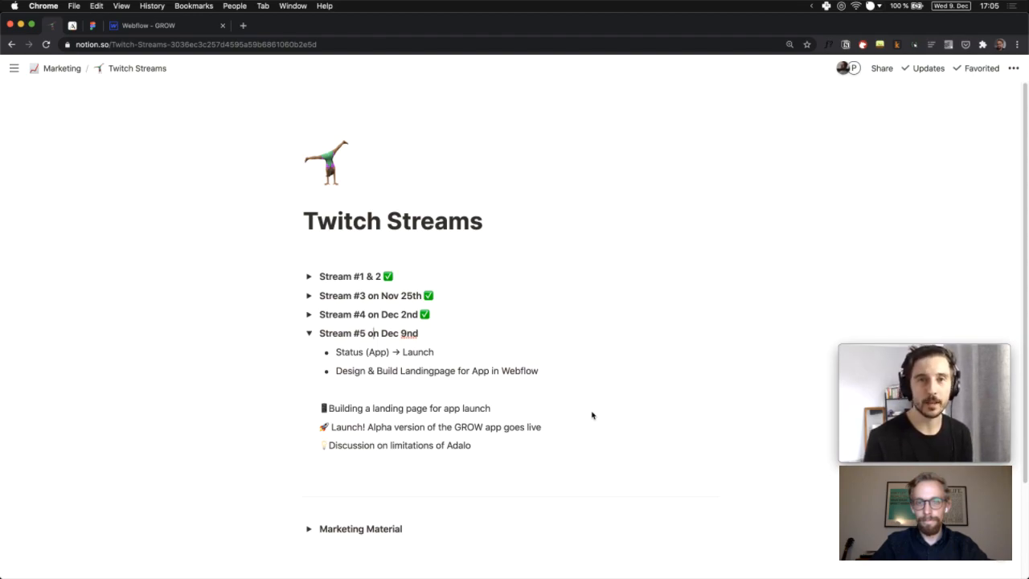
{"action": "left_click", "coordinate": [180, 118]}
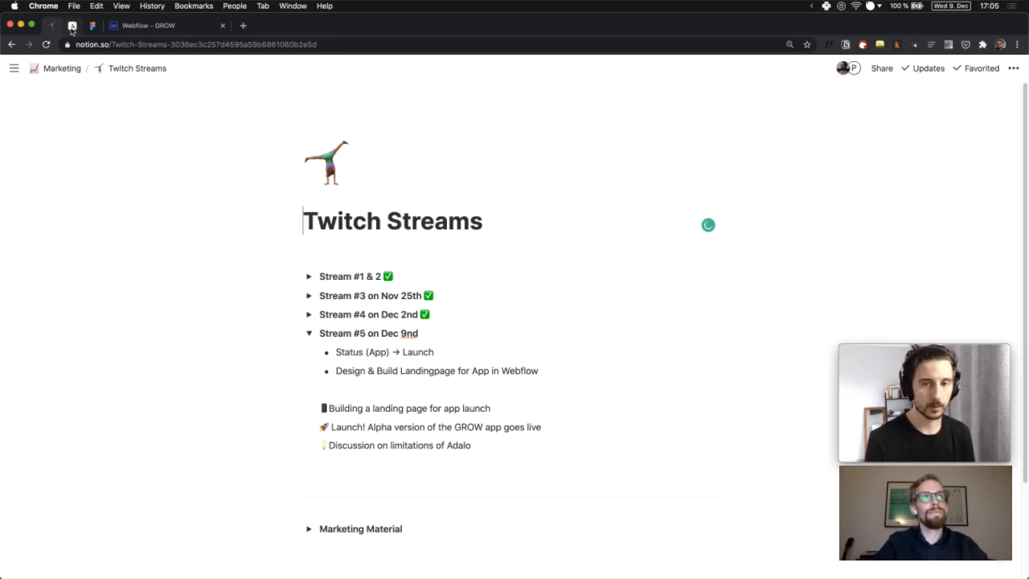
{"action": "left_click", "coordinate": [71, 27]}
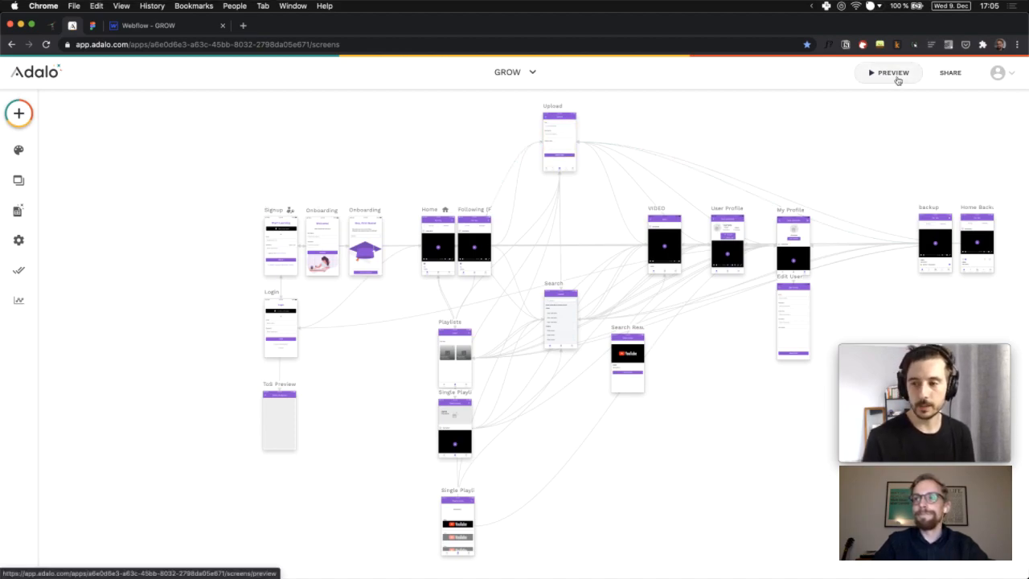
{"action": "left_click", "coordinate": [894, 73]}
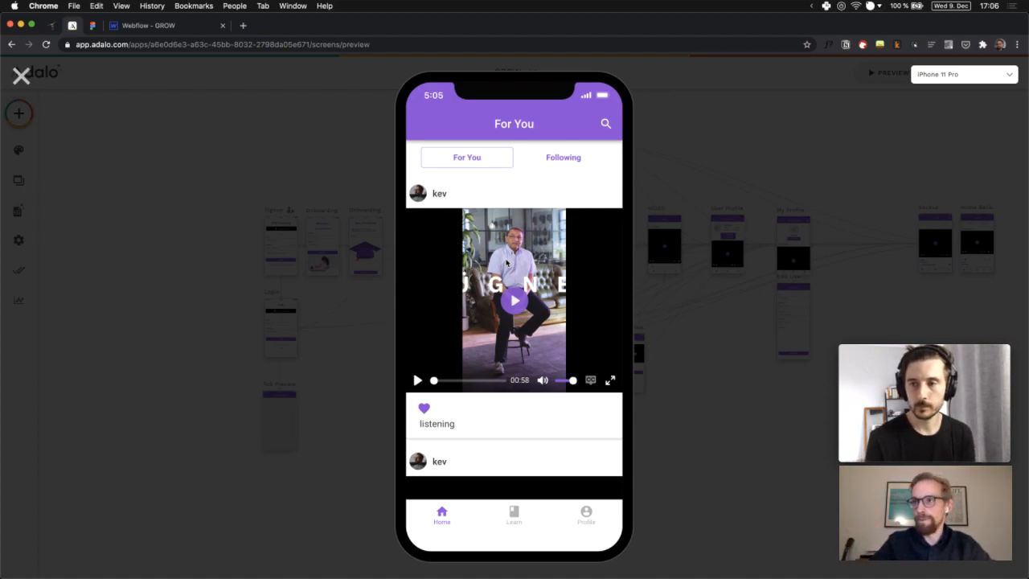
{"action": "left_click", "coordinate": [515, 522]}
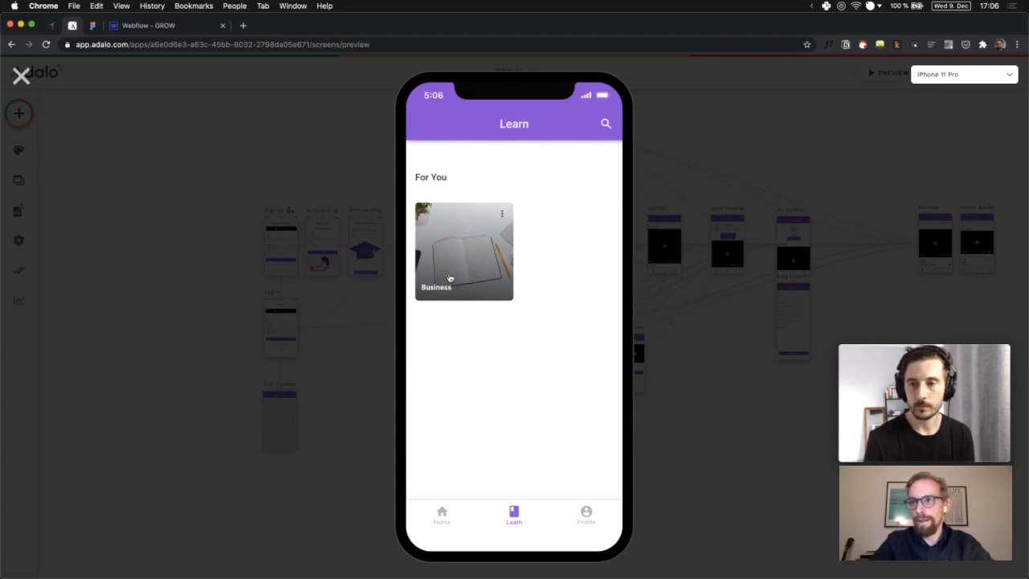
Browse the Business category's videos in the preview, then close the preview
{"action": "left_click", "coordinate": [449, 277]}
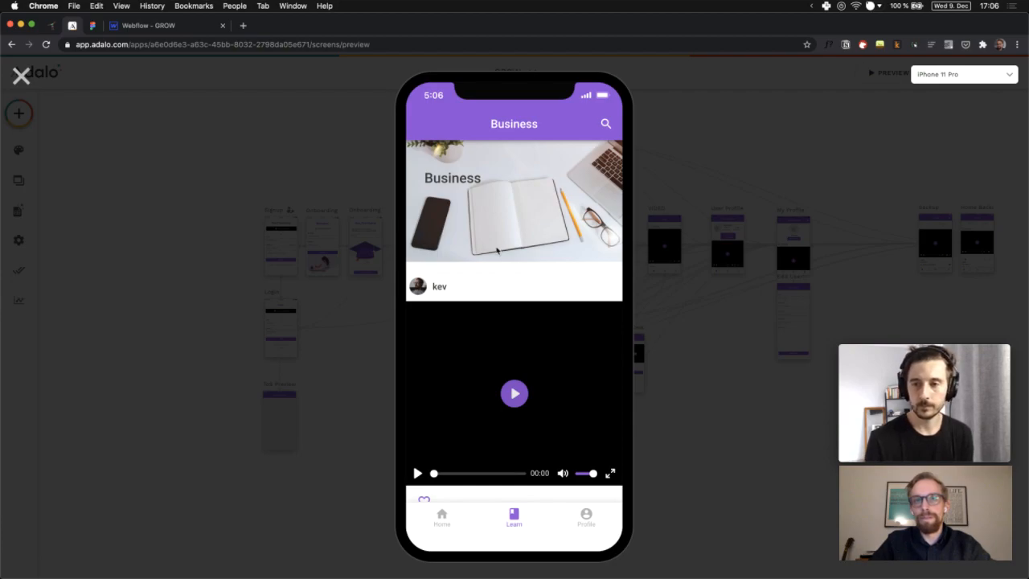
{"action": "scroll", "coordinate": [503, 307], "scroll_direction": "down", "scroll_amount": 5}
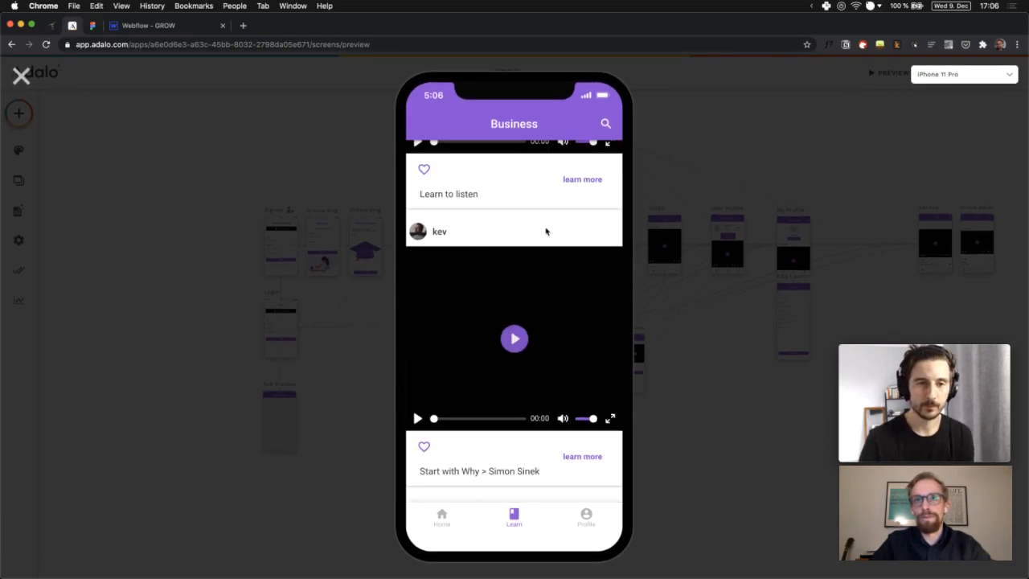
{"action": "scroll", "coordinate": [545, 230], "scroll_direction": "up", "scroll_amount": 4}
{"action": "left_click", "coordinate": [446, 531]}
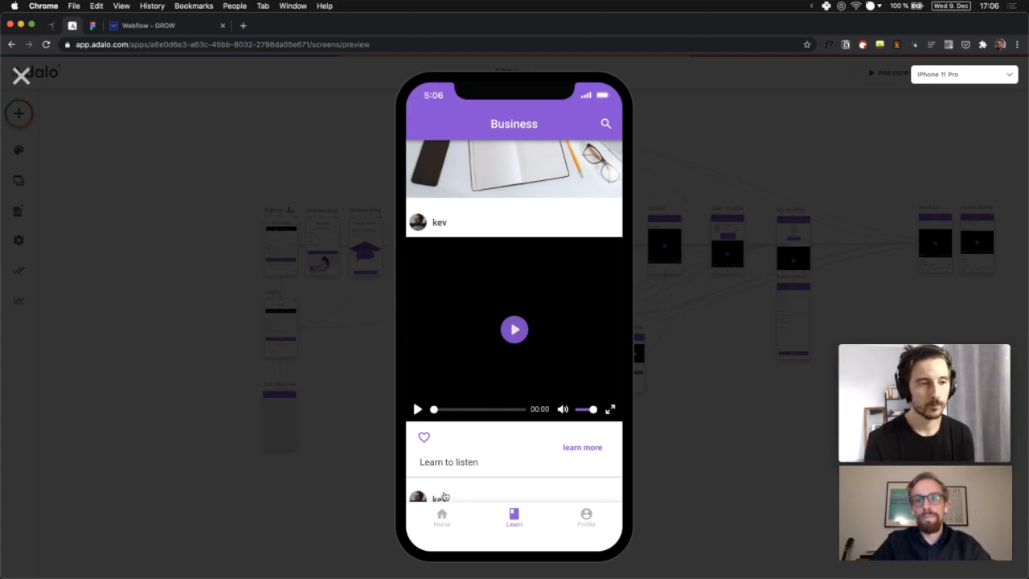
{"action": "left_click", "coordinate": [446, 522]}
{"action": "left_click", "coordinate": [446, 522]}
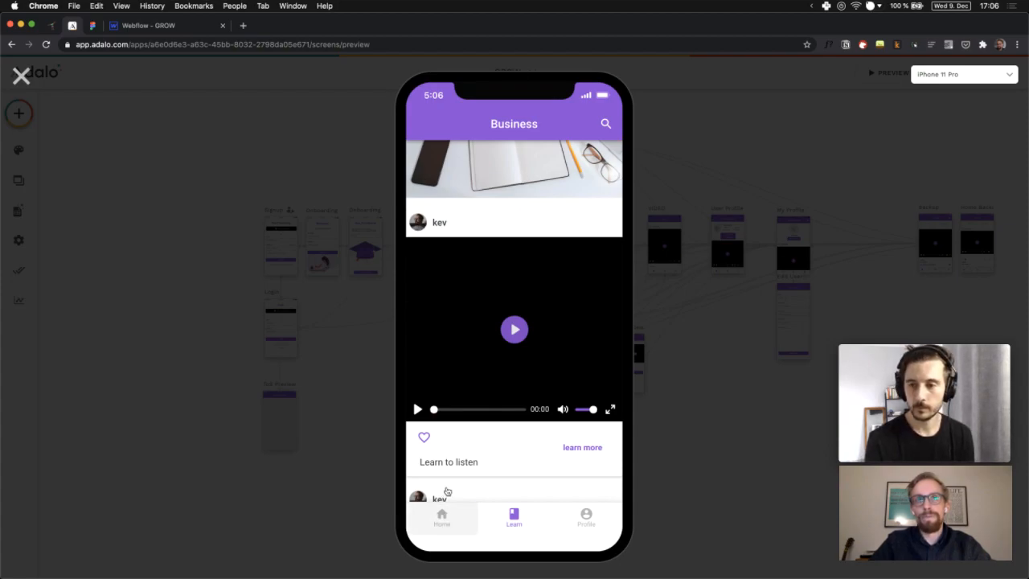
{"action": "left_click", "coordinate": [21, 76]}
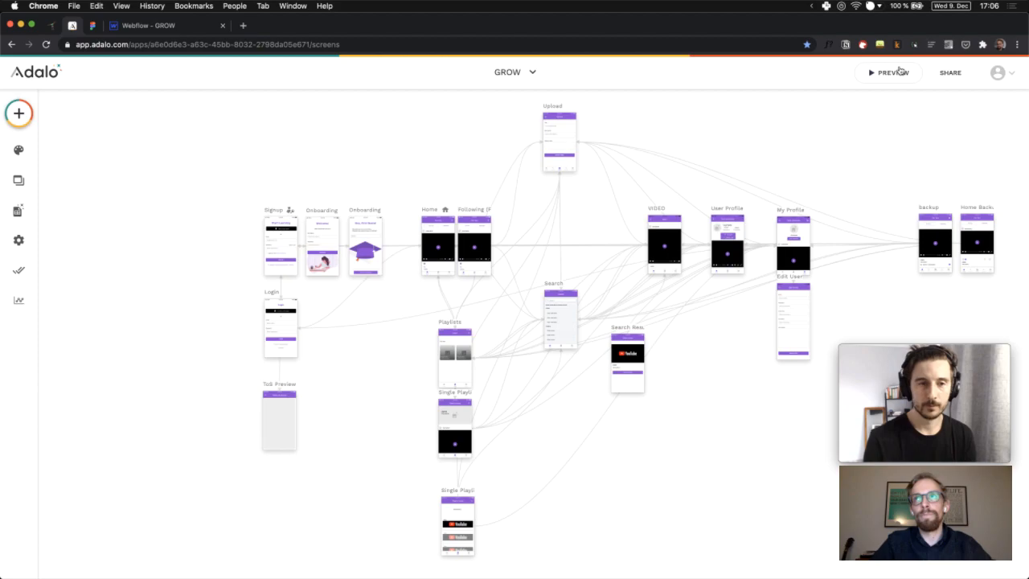
Reopen the preview, like a video in the Following feed and view its poster's profile
{"action": "left_click", "coordinate": [881, 74]}
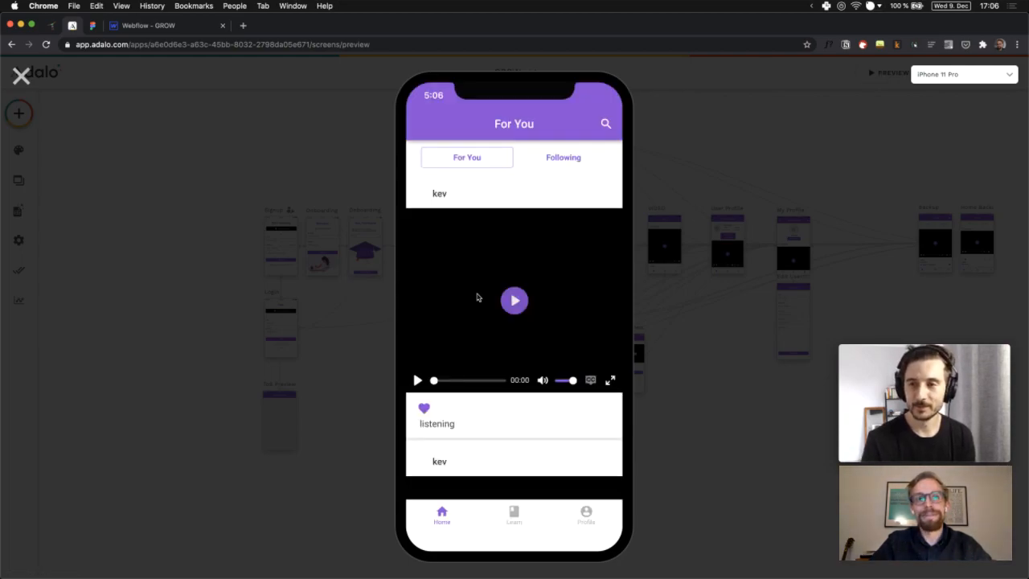
{"action": "left_click", "coordinate": [580, 158]}
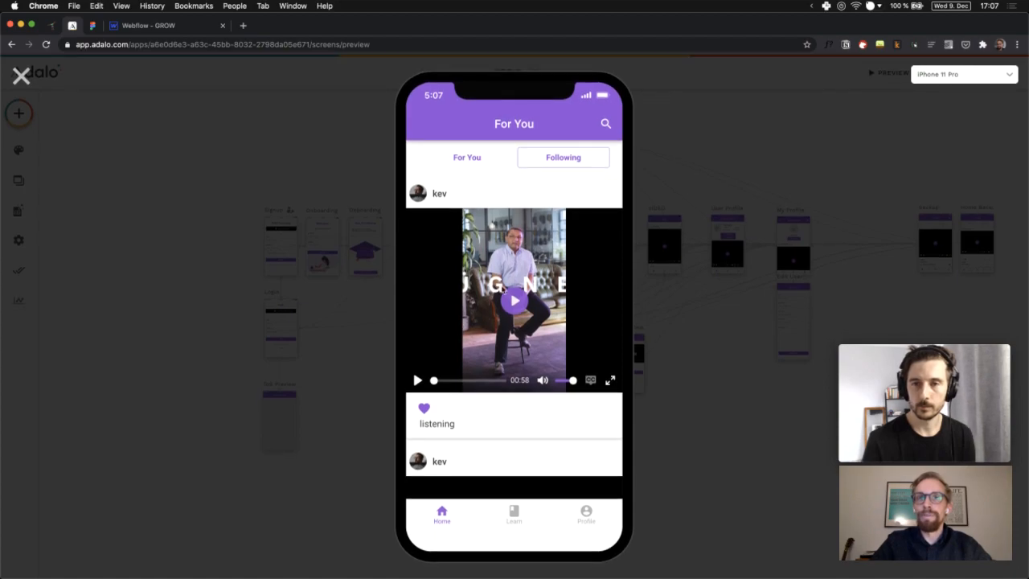
{"action": "scroll", "coordinate": [501, 289], "scroll_direction": "down", "scroll_amount": 3}
{"action": "scroll", "coordinate": [502, 290], "scroll_direction": "down", "scroll_amount": 10}
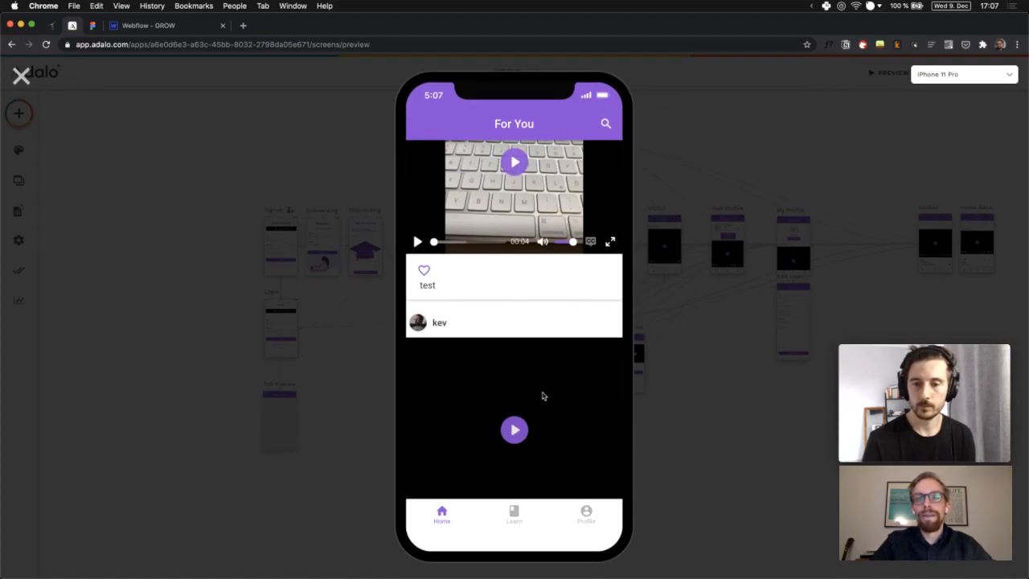
{"action": "scroll", "coordinate": [450, 269], "scroll_direction": "down", "scroll_amount": 1}
{"action": "scroll", "coordinate": [449, 270], "scroll_direction": "up", "scroll_amount": 5}
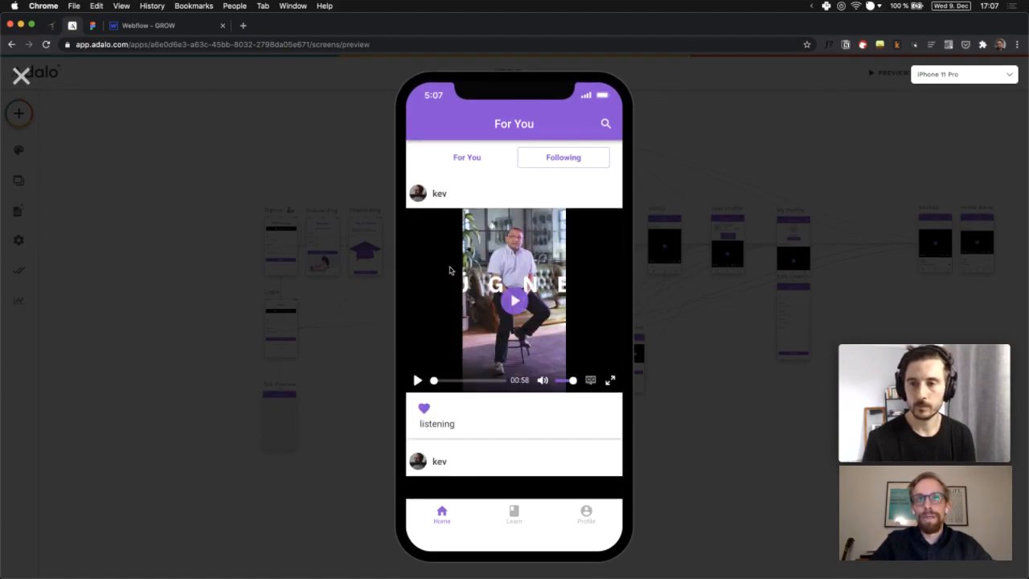
{"action": "scroll", "coordinate": [438, 338], "scroll_direction": "up", "scroll_amount": 1}
{"action": "left_click", "coordinate": [424, 408]}
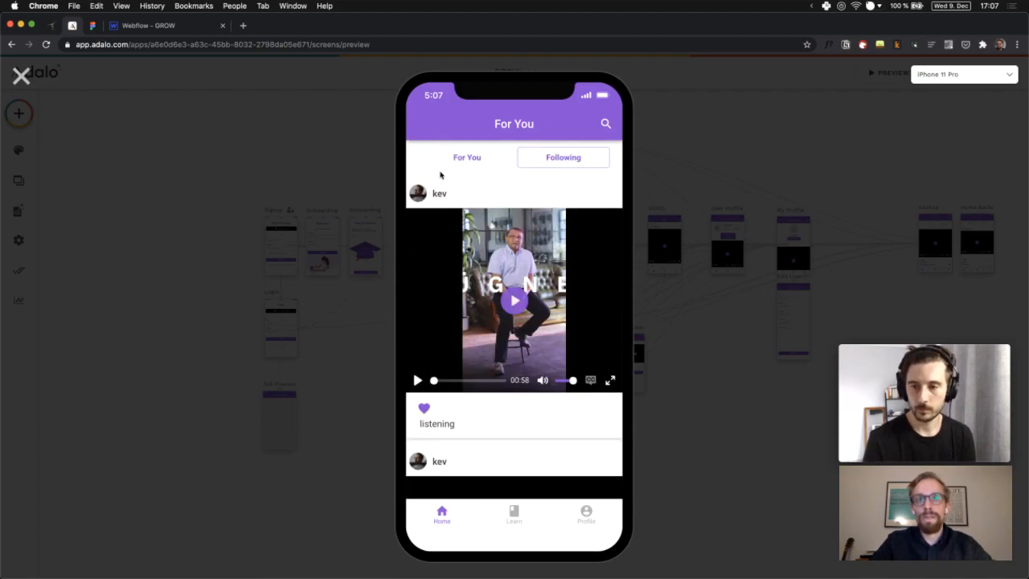
{"action": "left_click", "coordinate": [440, 196]}
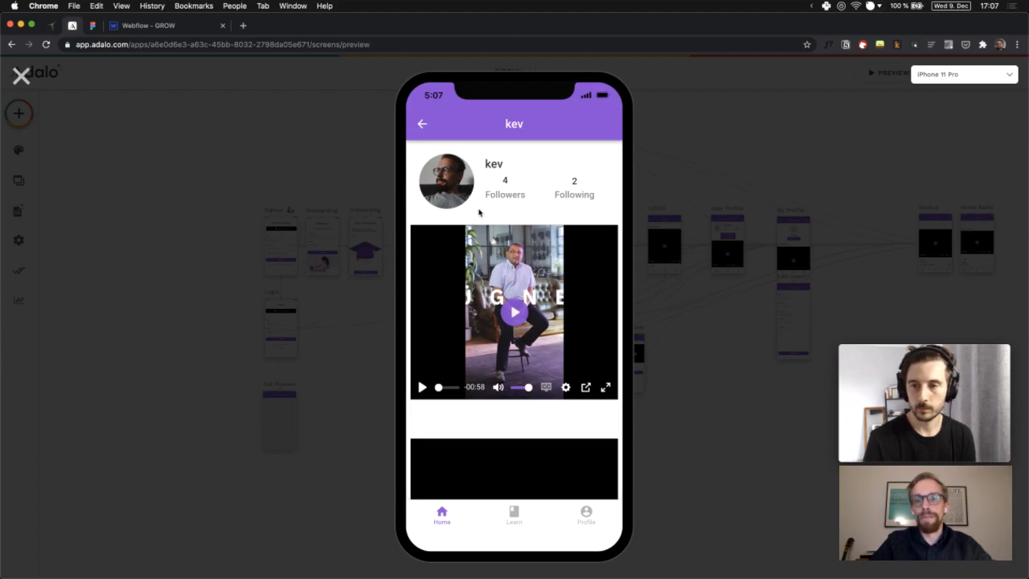
Return to the For You feed and view the official GROW account's profile
{"action": "left_click", "coordinate": [422, 127]}
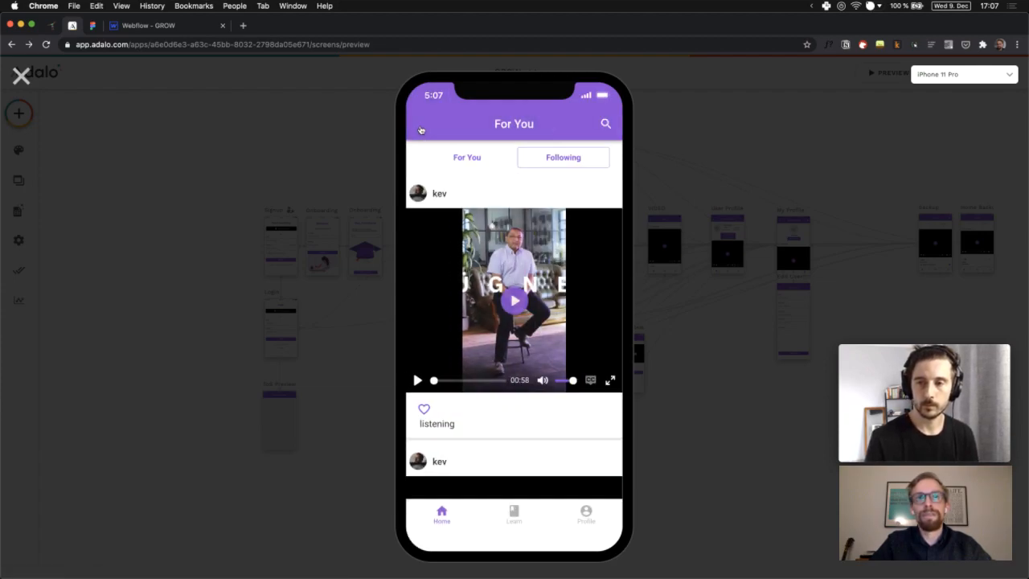
{"action": "left_click", "coordinate": [480, 161]}
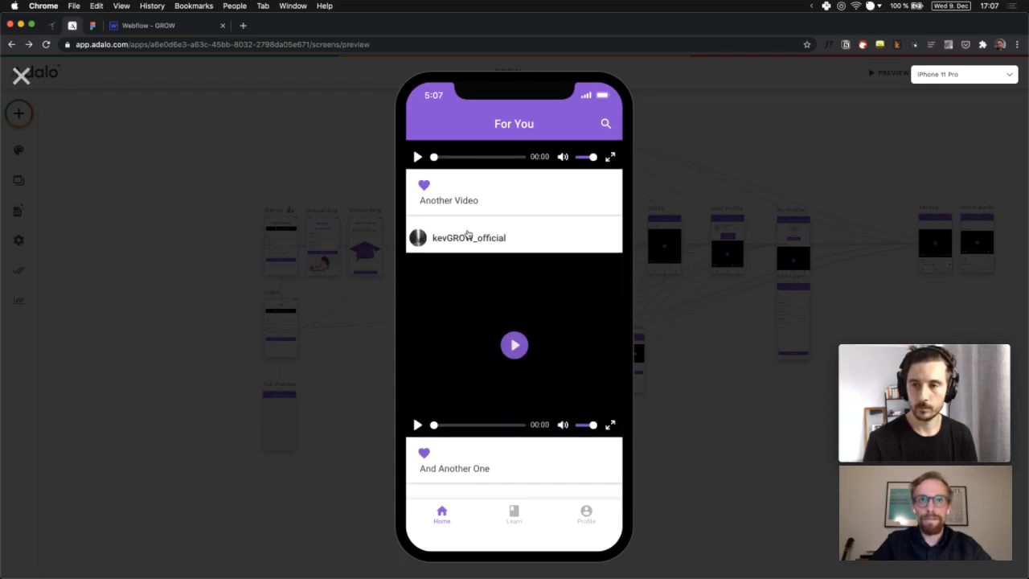
{"action": "left_click", "coordinate": [468, 236]}
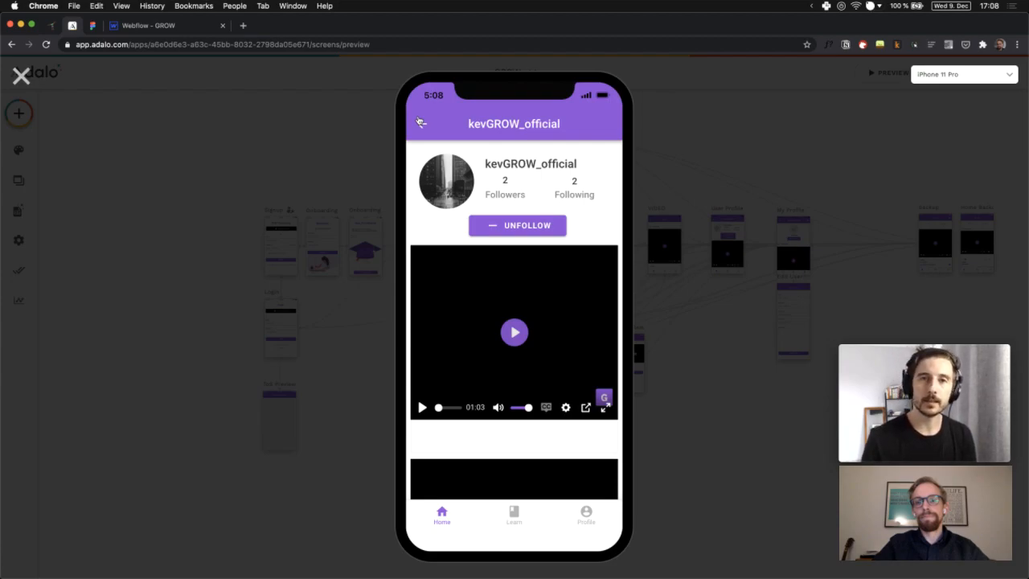
Go back to the For You feed, then close the GROW app preview
{"action": "left_click", "coordinate": [420, 121]}
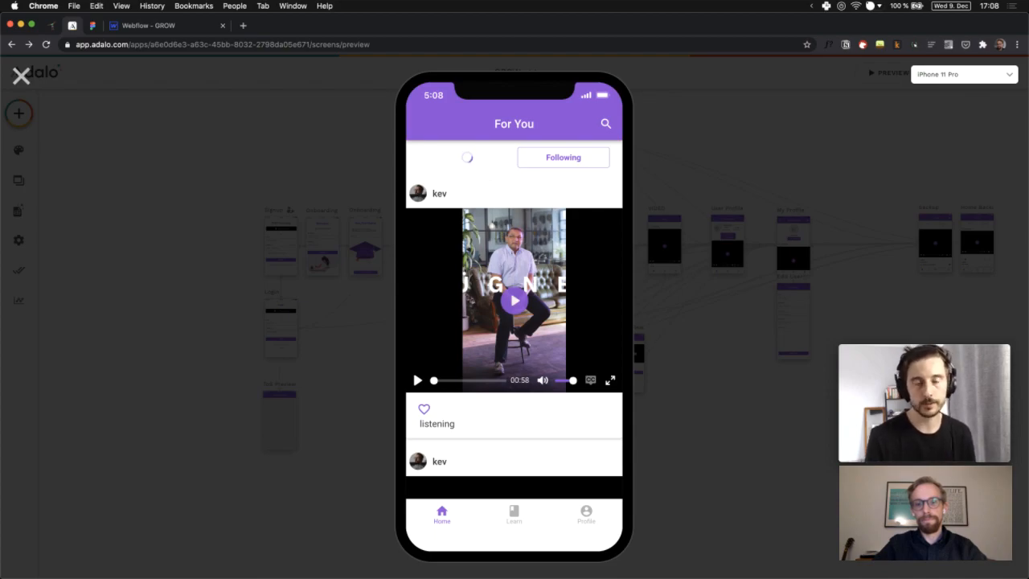
{"action": "key", "text": "super+Tab"}
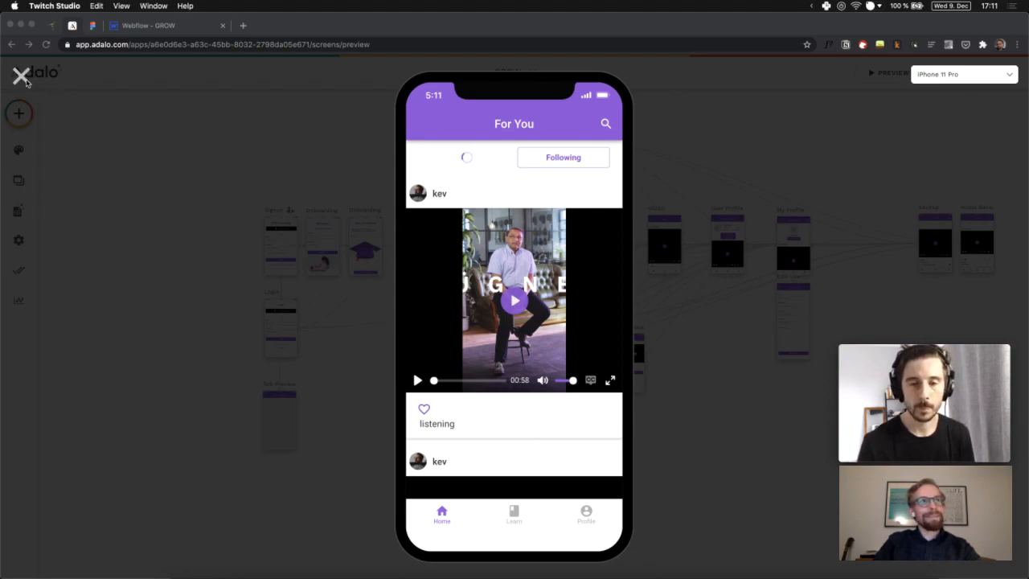
{"action": "left_click", "coordinate": [24, 79]}
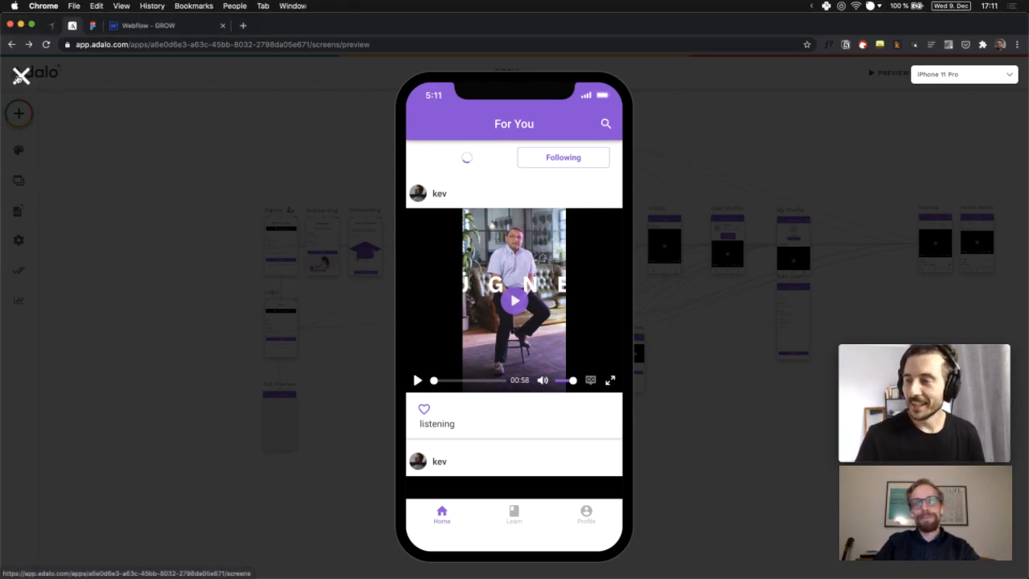
{"action": "left_click", "coordinate": [20, 78]}
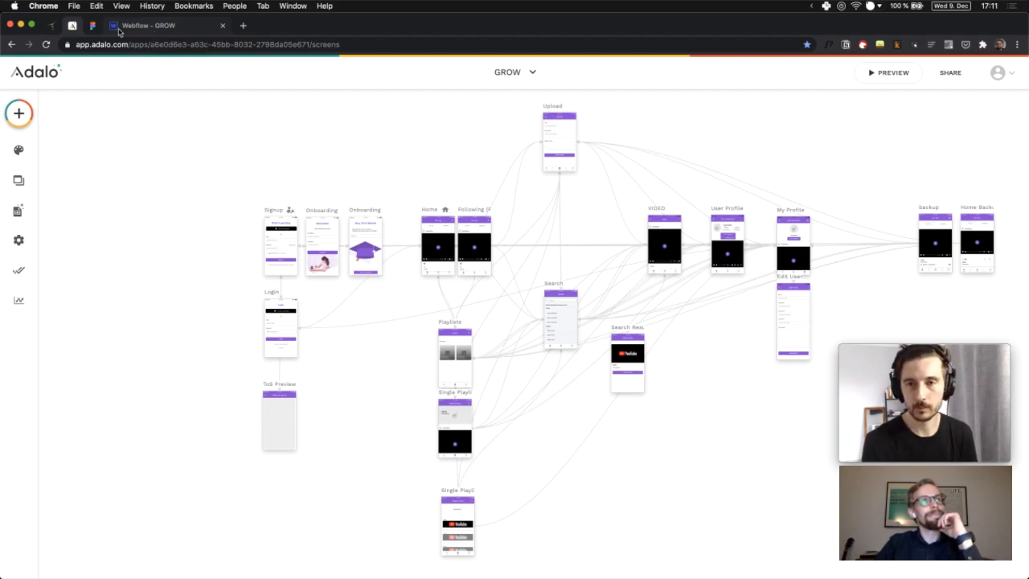
Move to the GROW site in Webflow and show its list of pages
{"action": "left_click", "coordinate": [123, 32]}
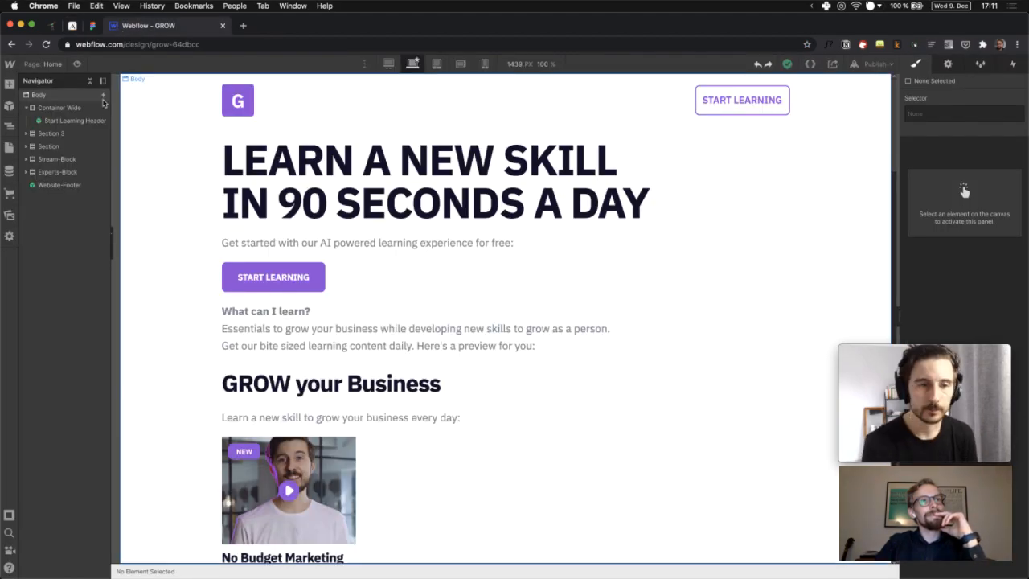
{"action": "left_click", "coordinate": [47, 66]}
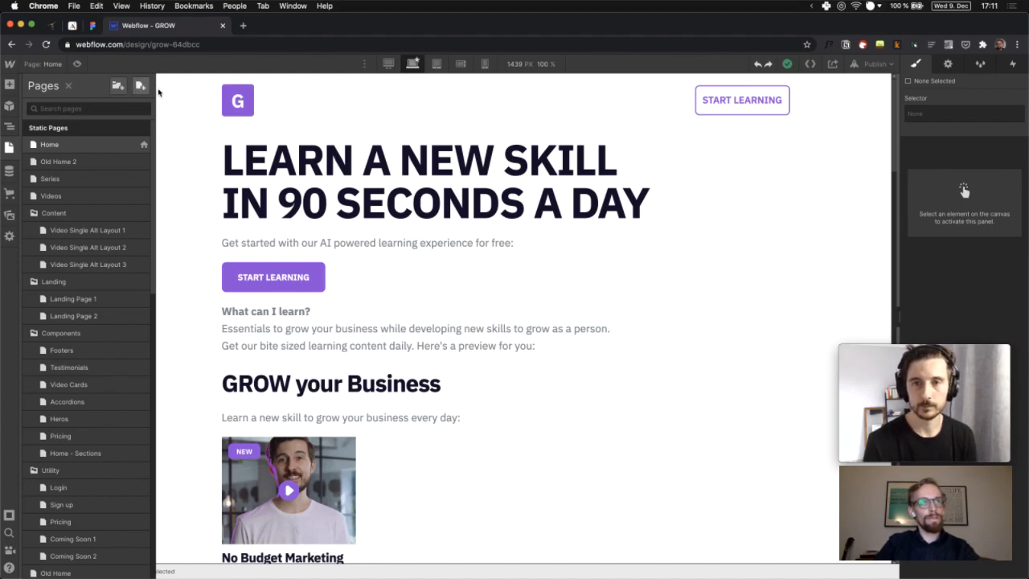
Create a new page named 'GROW App' with slug grow-app
{"action": "left_click", "coordinate": [140, 87]}
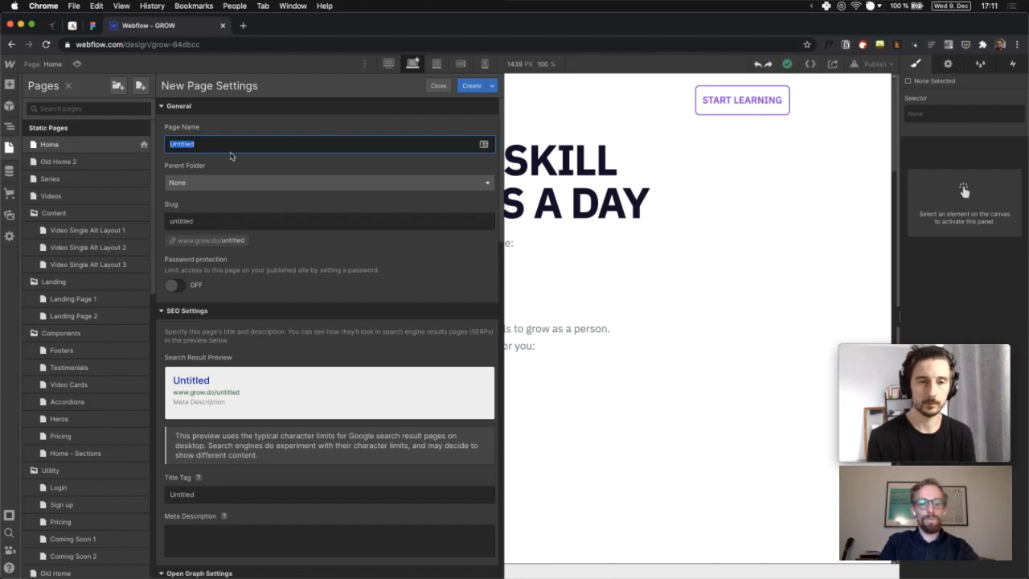
{"action": "type", "text": "G"}
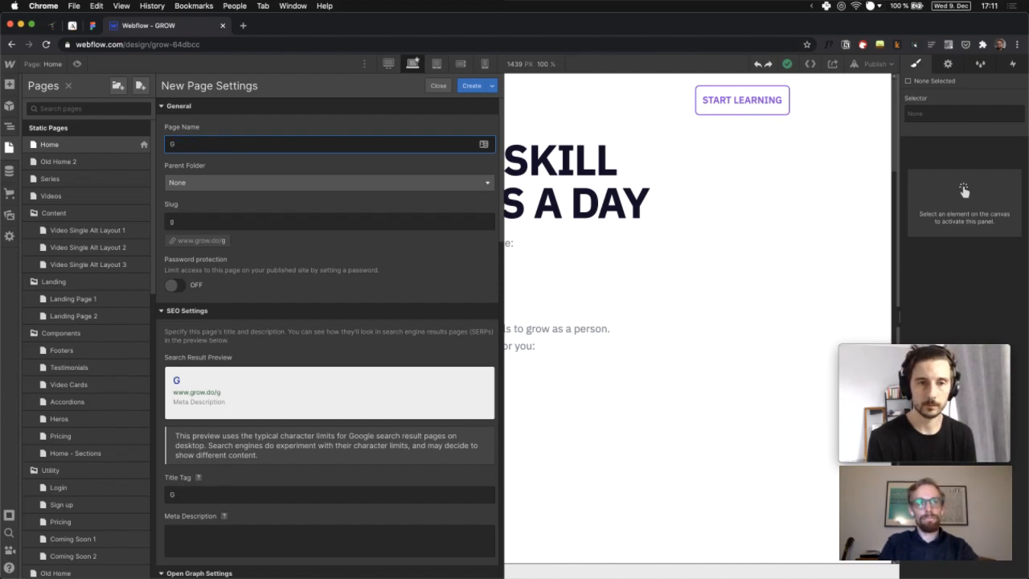
{"action": "type", "text": "ROW App"}
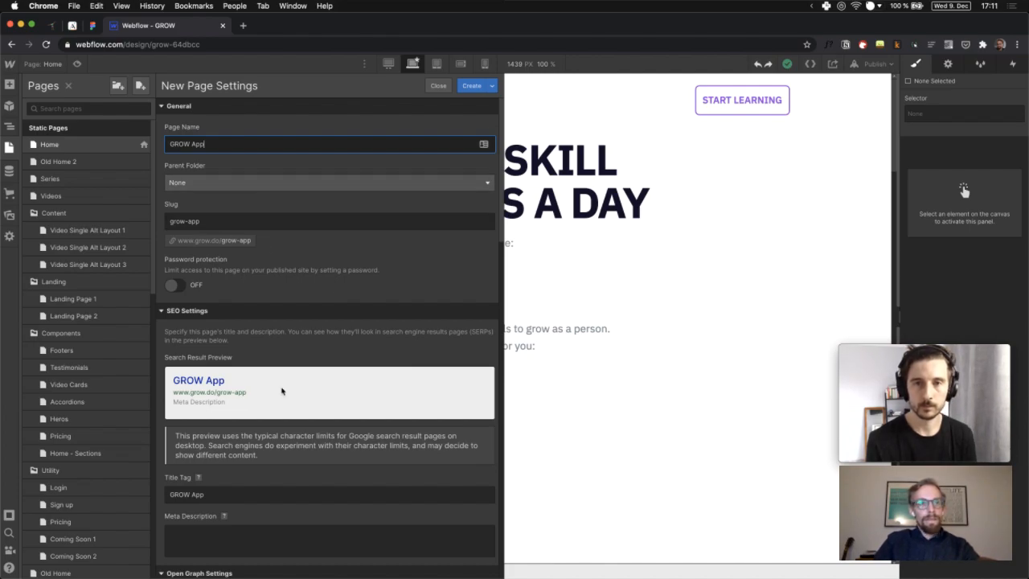
{"action": "scroll", "coordinate": [350, 335], "scroll_direction": "down", "scroll_amount": 3}
{"action": "scroll", "coordinate": [257, 328], "scroll_direction": "down", "scroll_amount": 10}
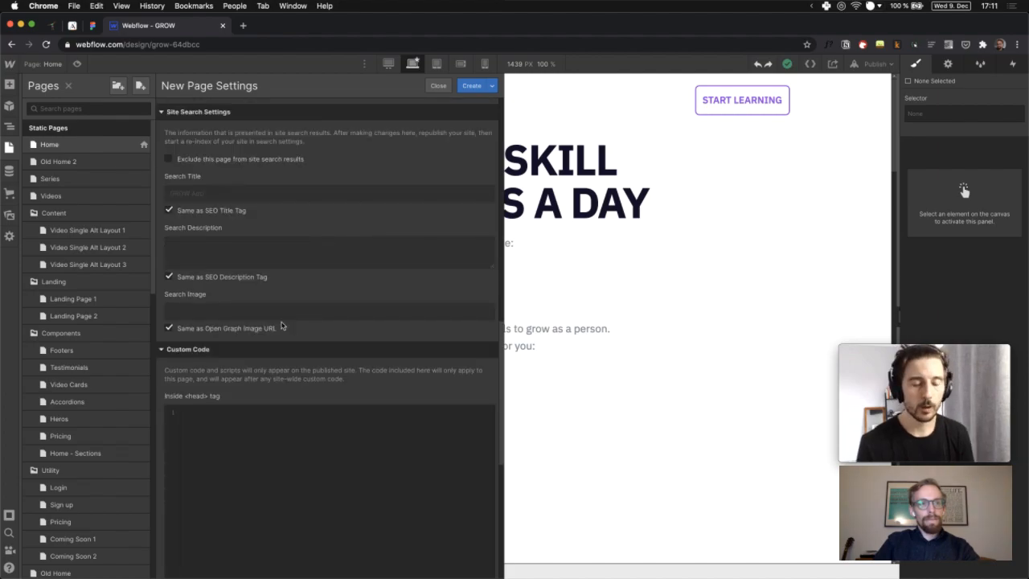
{"action": "scroll", "coordinate": [271, 327], "scroll_direction": "up", "scroll_amount": 8}
{"action": "scroll", "coordinate": [313, 343], "scroll_direction": "down", "scroll_amount": 15}
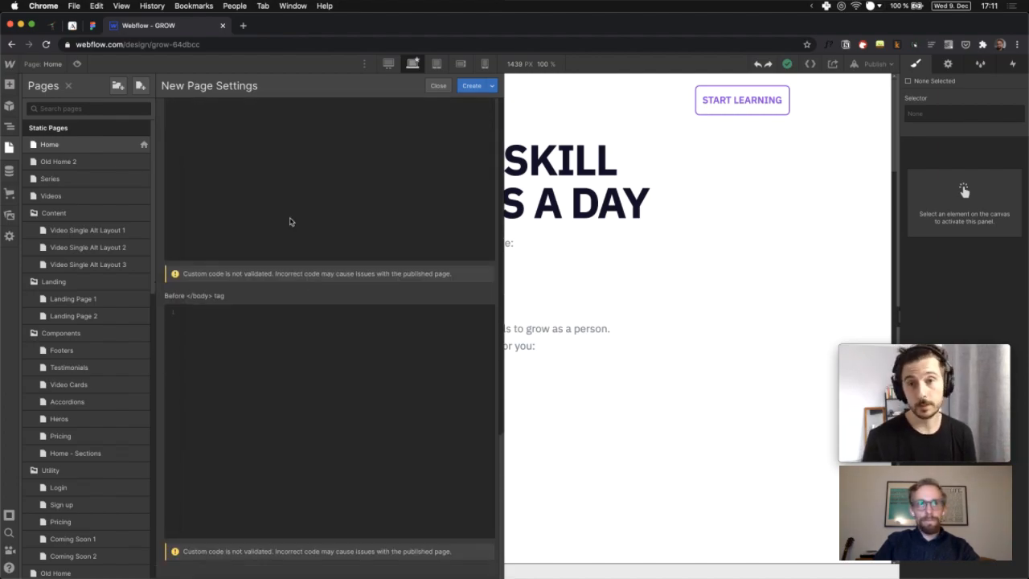
{"action": "scroll", "coordinate": [309, 338], "scroll_direction": "up", "scroll_amount": 20}
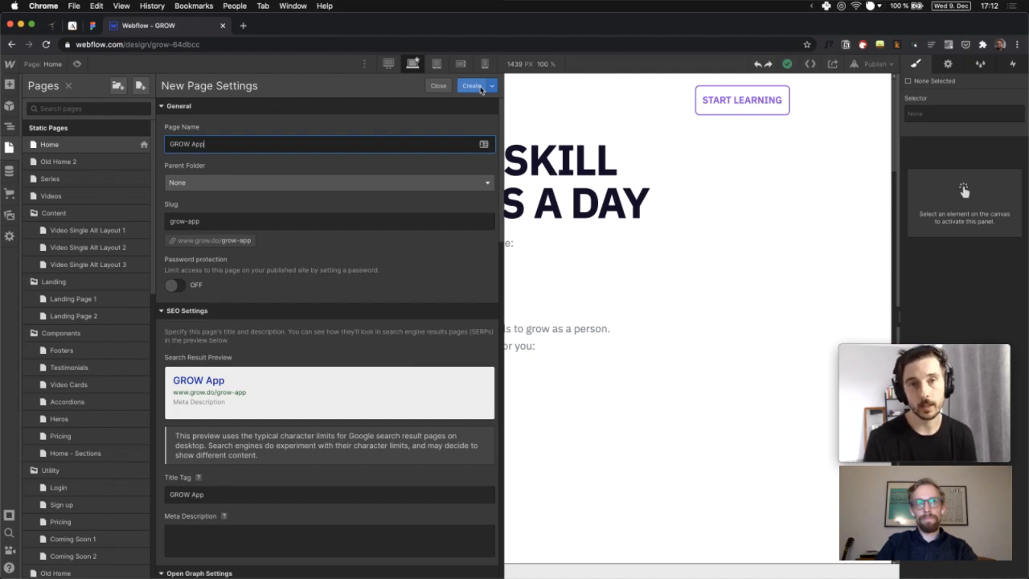
{"action": "left_click", "coordinate": [481, 89]}
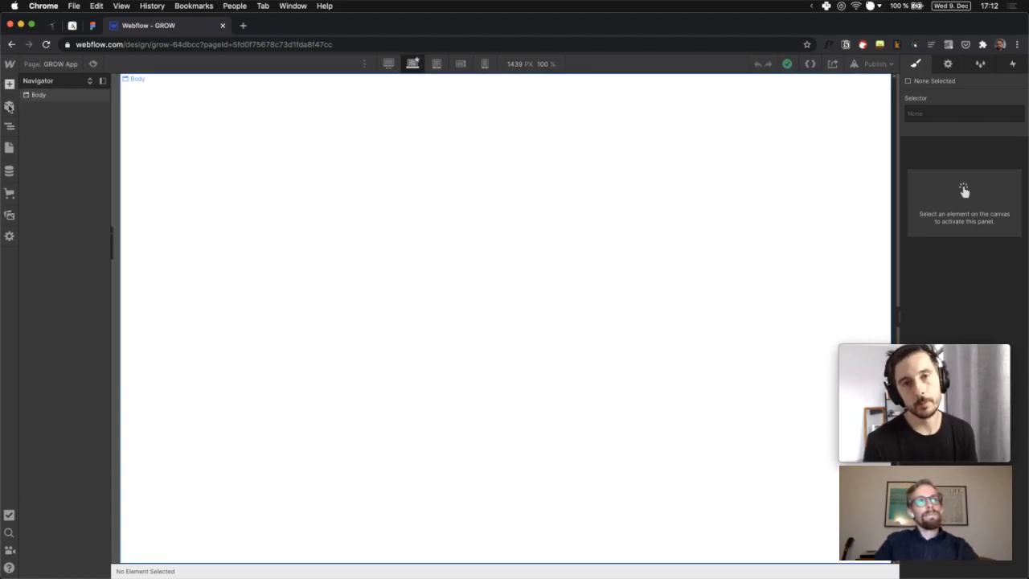
Insert the Start Learning Header symbol and a Section, nesting the symbol inside the Section
{"action": "left_click", "coordinate": [8, 107]}
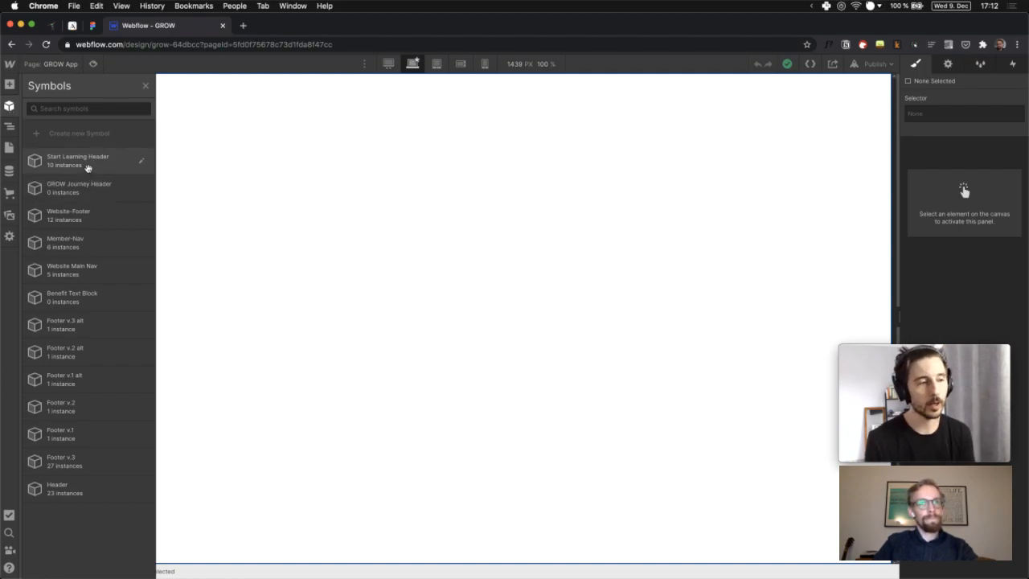
{"action": "left_click", "coordinate": [87, 167]}
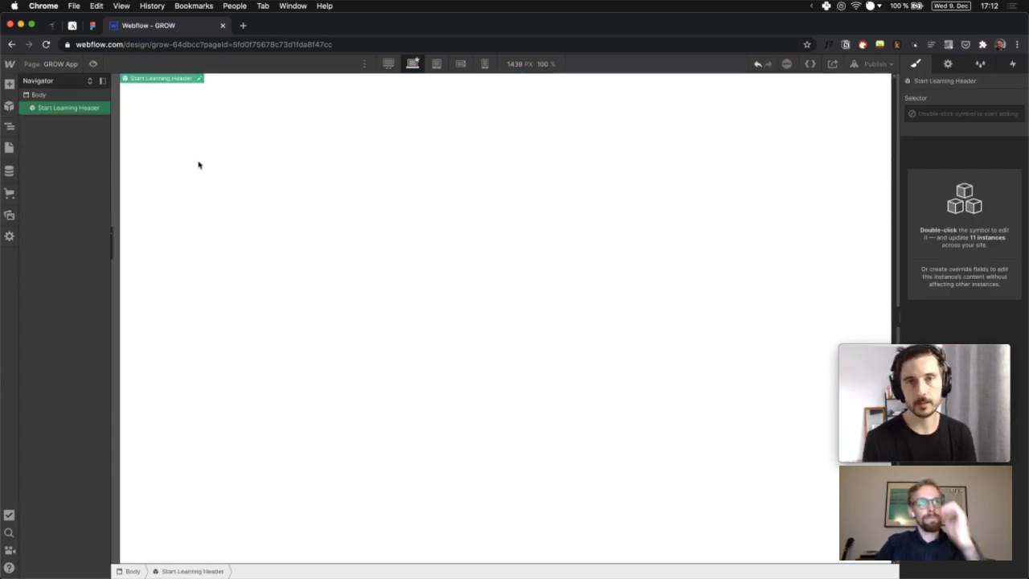
{"action": "left_click", "coordinate": [9, 85]}
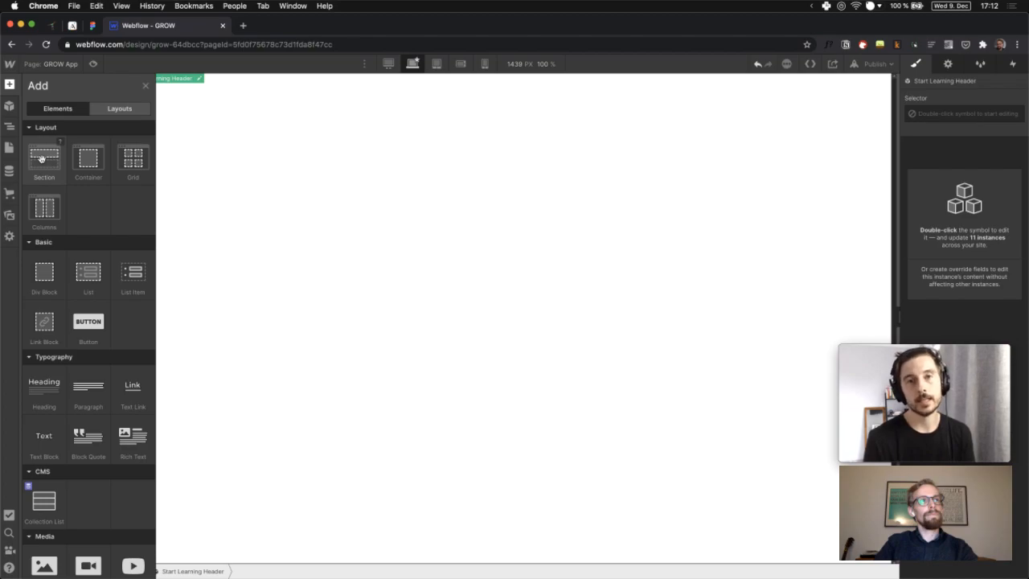
{"action": "left_click", "coordinate": [41, 158]}
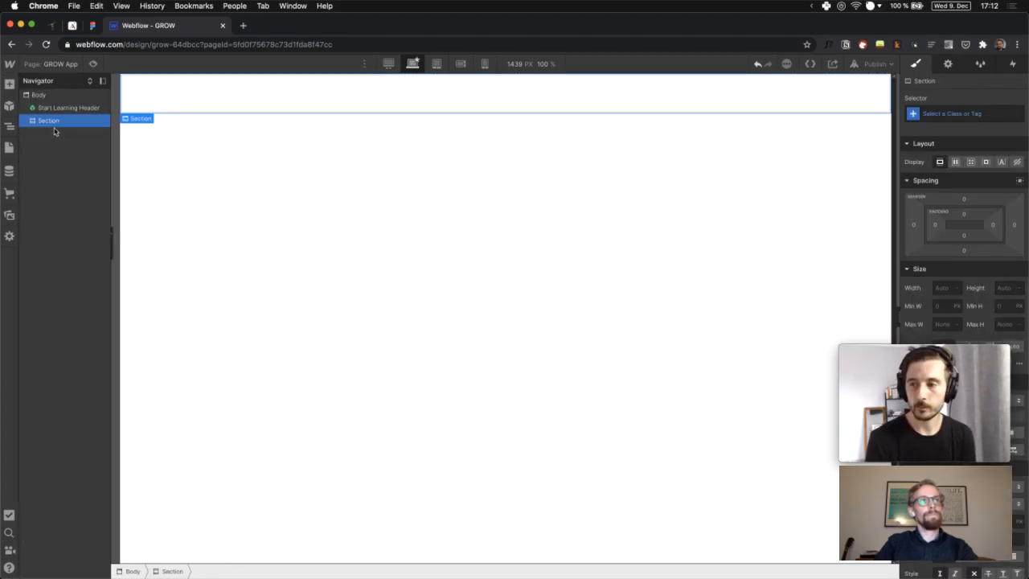
{"action": "mouse_move", "coordinate": [50, 108]}
{"action": "left_mouse_down"}
{"action": "mouse_move", "coordinate": [67, 126]}
{"action": "mouse_move", "coordinate": [59, 112]}
{"action": "left_mouse_up"}
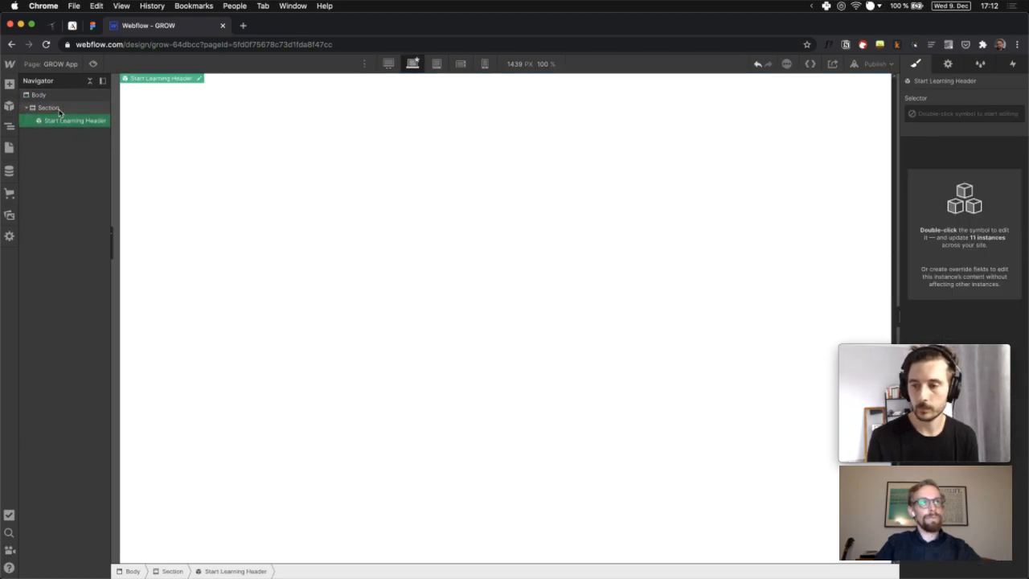
Give the section the class 'header'
{"action": "left_click", "coordinate": [53, 108]}
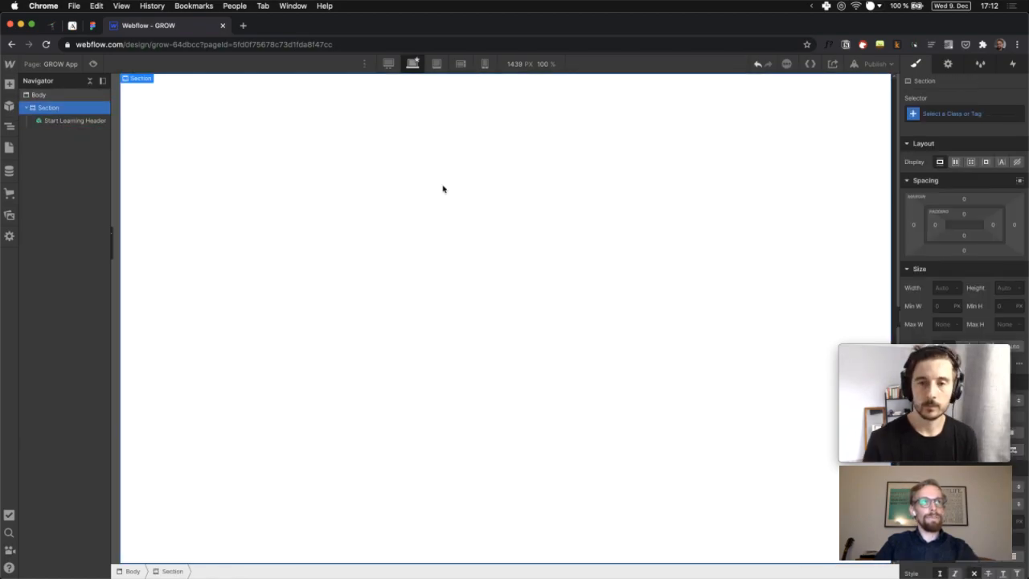
{"action": "left_click", "coordinate": [964, 112]}
{"action": "type", "text": "hea"}
{"action": "key", "text": "BackSpace"}
{"action": "key", "text": "BackSpace"}
{"action": "key", "text": "BackSpace"}
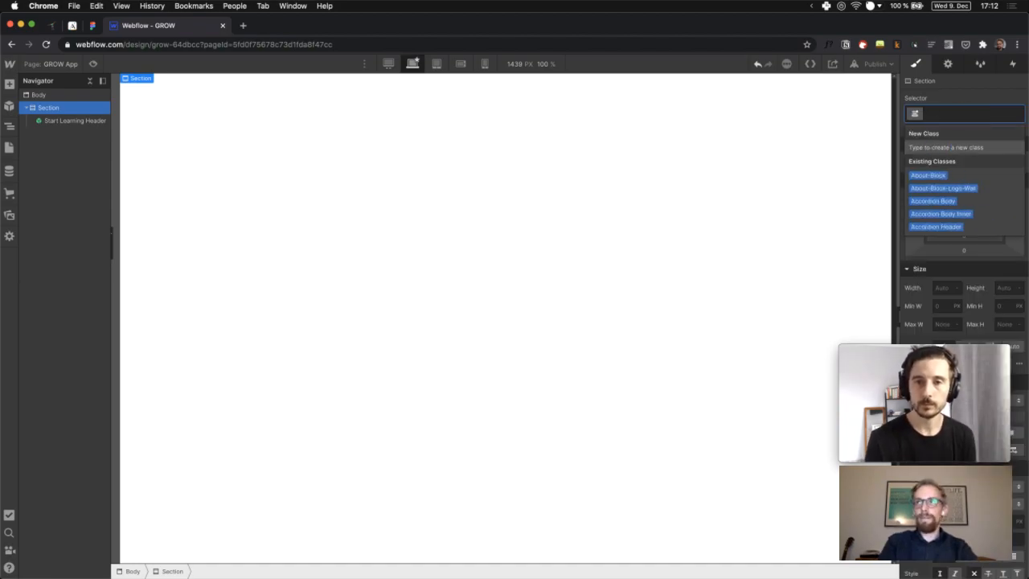
{"action": "type", "text": "header"}
{"action": "key", "text": "Return"}
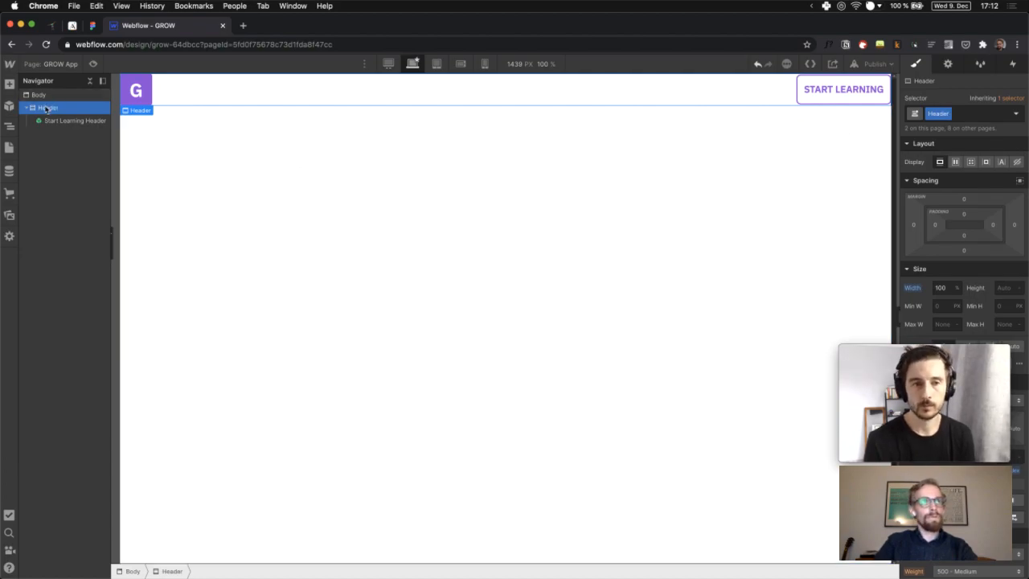
Add a Container inside the Header and move the Start Learning Header into it
{"action": "left_click", "coordinate": [9, 88]}
{"action": "left_click", "coordinate": [83, 158]}
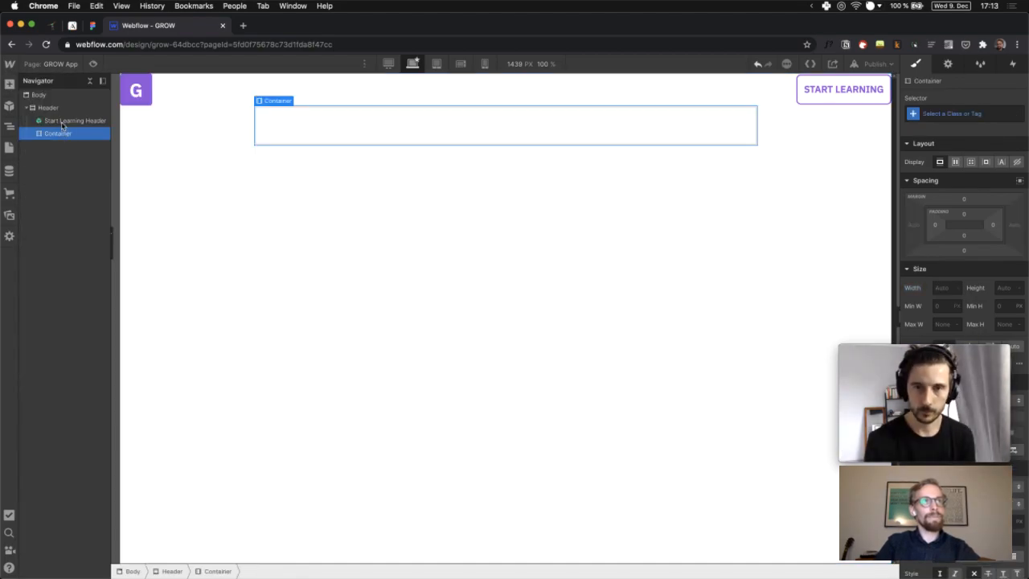
{"action": "left_click", "coordinate": [62, 123]}
{"action": "mouse_move", "coordinate": [63, 123]}
{"action": "left_mouse_down"}
{"action": "mouse_move", "coordinate": [61, 137]}
{"action": "mouse_move", "coordinate": [56, 122]}
{"action": "left_mouse_up"}
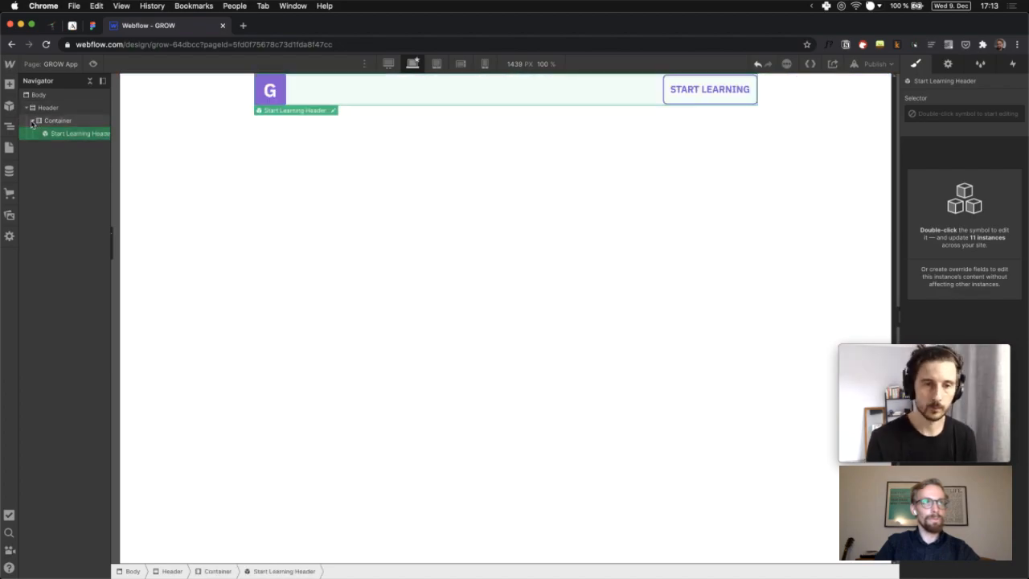
{"action": "left_click", "coordinate": [34, 122]}
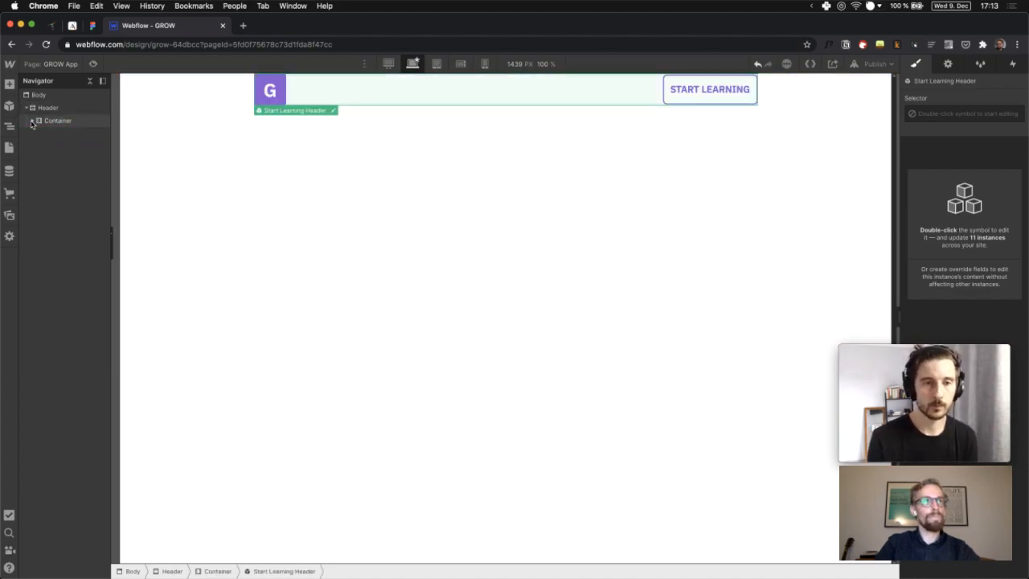
{"action": "left_click", "coordinate": [35, 108]}
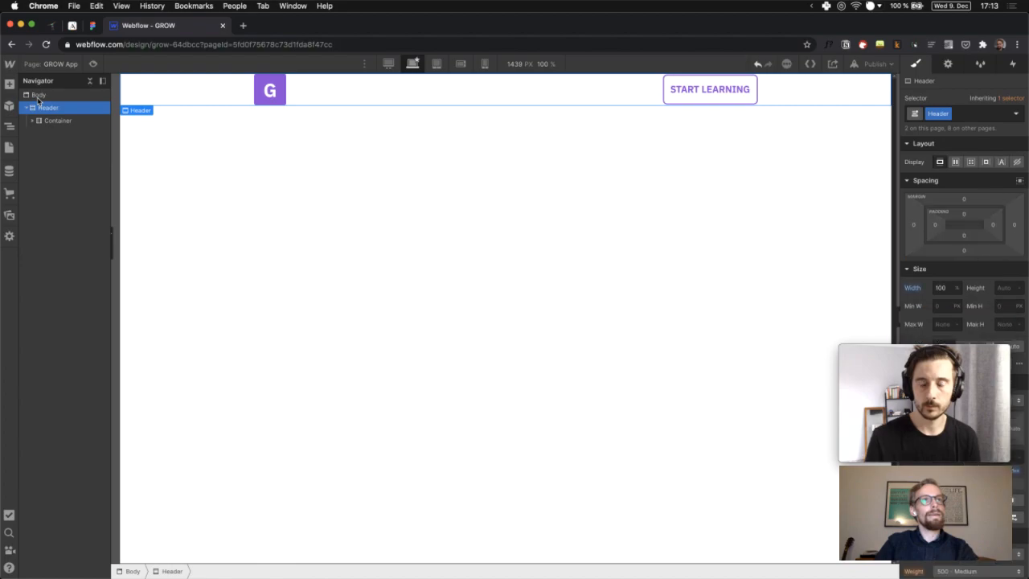
{"action": "left_click", "coordinate": [25, 108]}
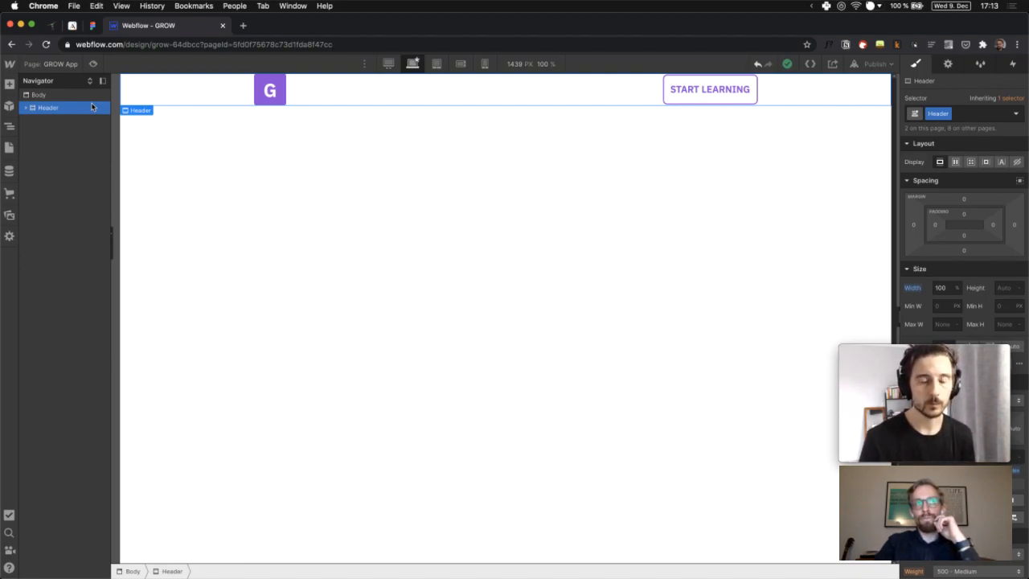
Pan across the Desktop 17–22 hero mockups on Figma's Mobile App Landingpage page
{"action": "left_click", "coordinate": [93, 29]}
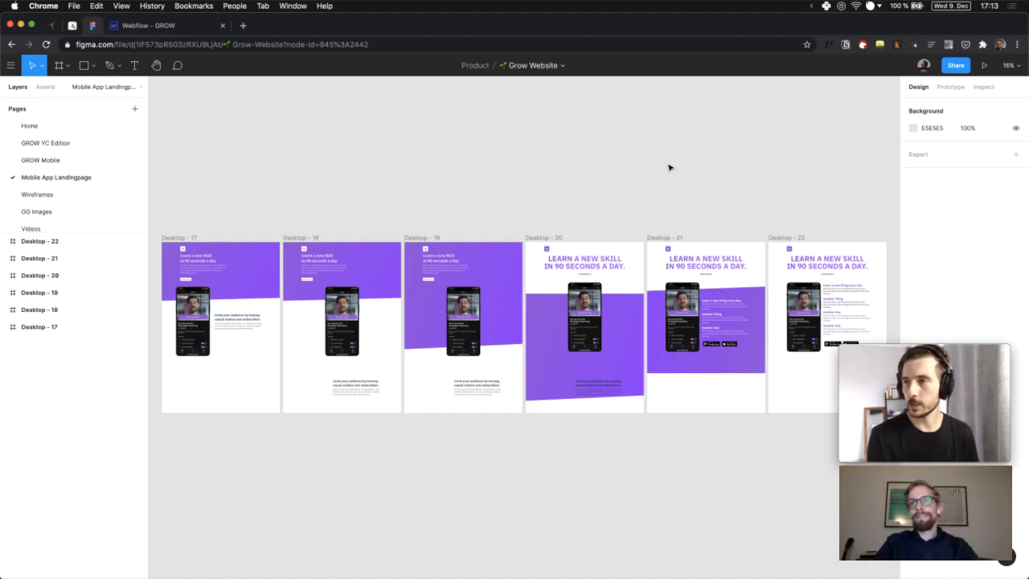
{"action": "scroll", "coordinate": [628, 168], "scroll_direction": "right", "scroll_amount": 3}
{"action": "scroll", "coordinate": [628, 169], "scroll_direction": "left", "scroll_amount": 10}
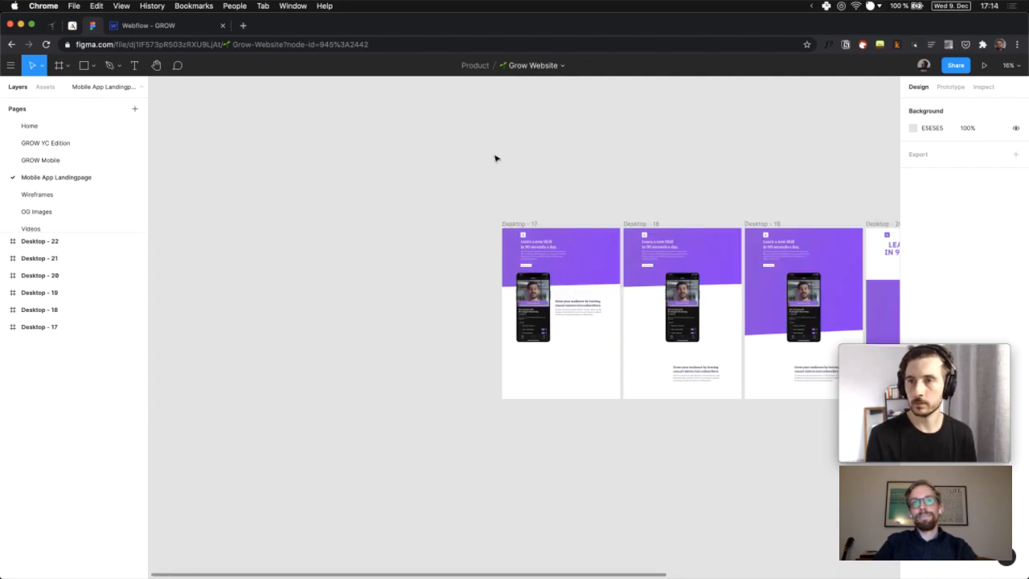
{"action": "scroll", "coordinate": [515, 212], "scroll_direction": "up", "scroll_amount": 5}
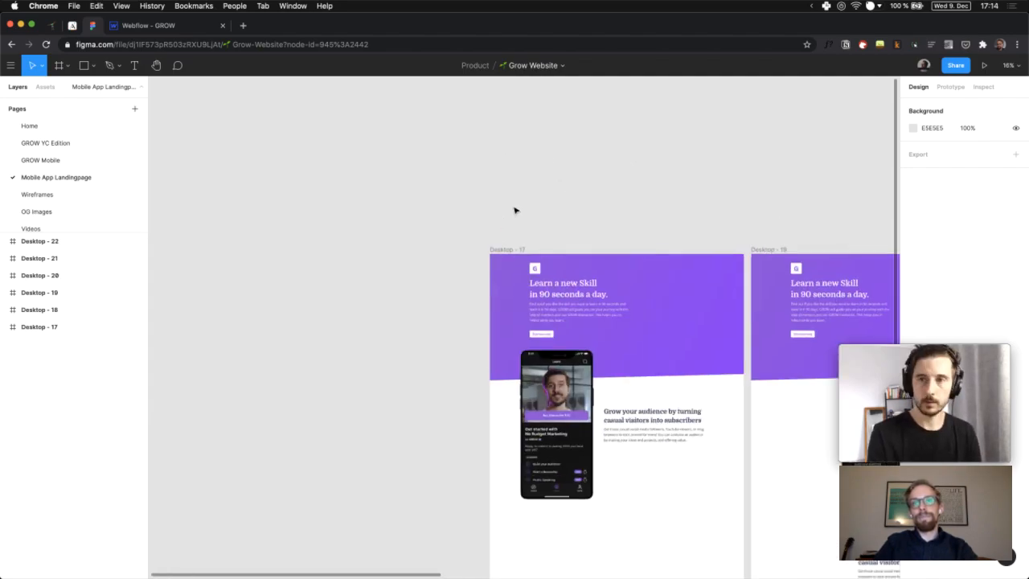
{"action": "scroll", "coordinate": [516, 211], "scroll_direction": "right", "scroll_amount": 2}
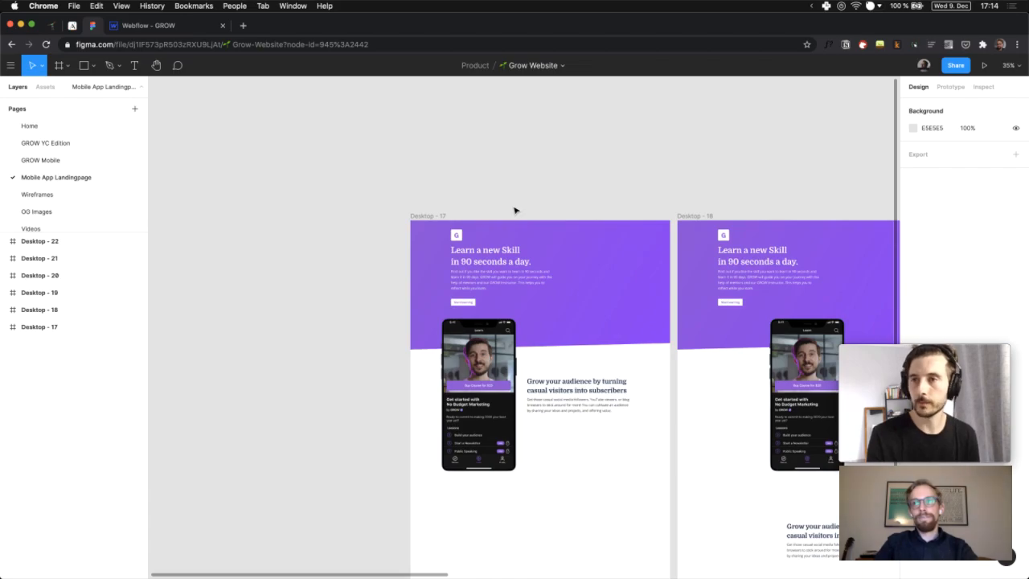
{"action": "scroll", "coordinate": [515, 211], "scroll_direction": "right", "scroll_amount": 2}
{"action": "scroll", "coordinate": [516, 210], "scroll_direction": "left", "scroll_amount": 1}
{"action": "scroll", "coordinate": [425, 178], "scroll_direction": "right", "scroll_amount": 3}
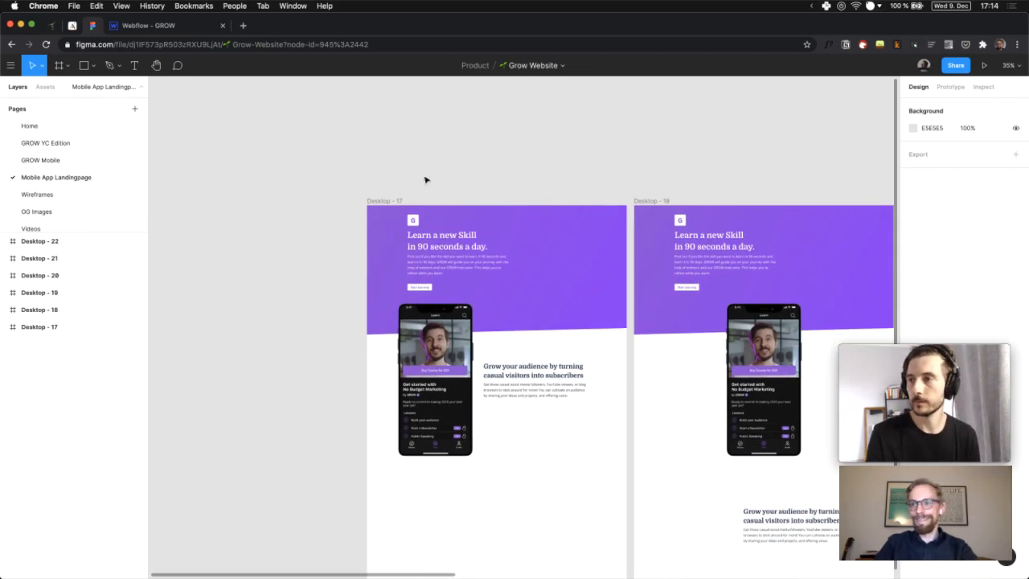
{"action": "scroll", "coordinate": [425, 179], "scroll_direction": "down", "scroll_amount": 1}
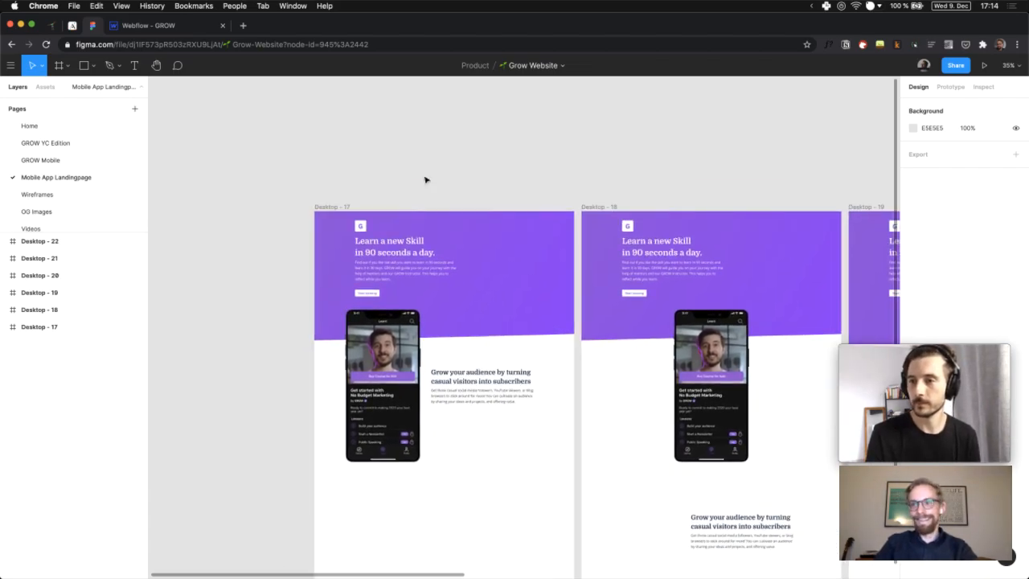
{"action": "scroll", "coordinate": [425, 179], "scroll_direction": "right", "scroll_amount": 3}
{"action": "scroll", "coordinate": [425, 178], "scroll_direction": "right", "scroll_amount": 2}
{"action": "scroll", "coordinate": [425, 179], "scroll_direction": "down", "scroll_amount": 1}
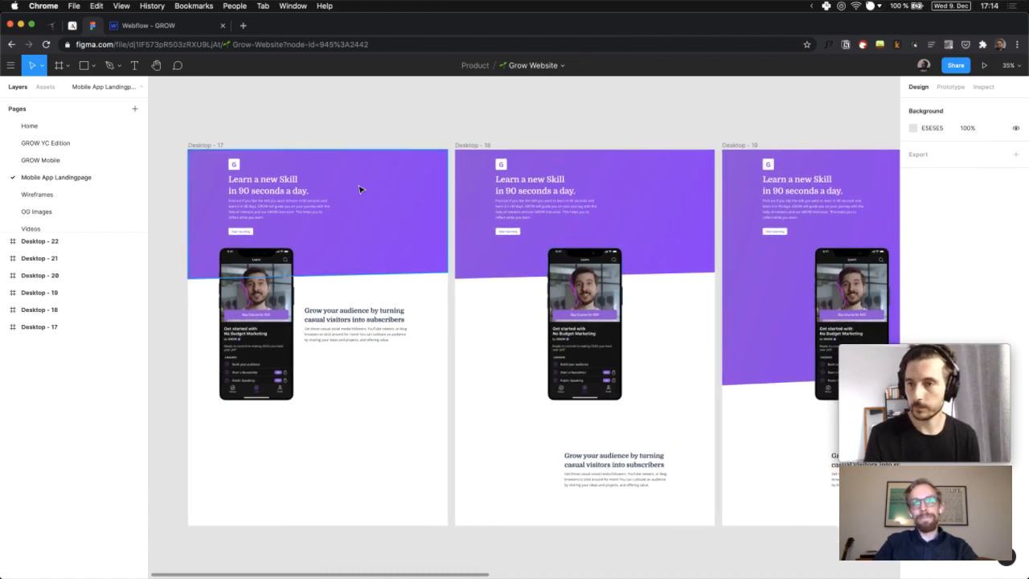
{"action": "scroll", "coordinate": [361, 191], "scroll_direction": "right", "scroll_amount": 5}
{"action": "scroll", "coordinate": [357, 188], "scroll_direction": "left", "scroll_amount": 2}
{"action": "scroll", "coordinate": [599, 296], "scroll_direction": "right", "scroll_amount": 2}
{"action": "scroll", "coordinate": [599, 297], "scroll_direction": "right", "scroll_amount": 1}
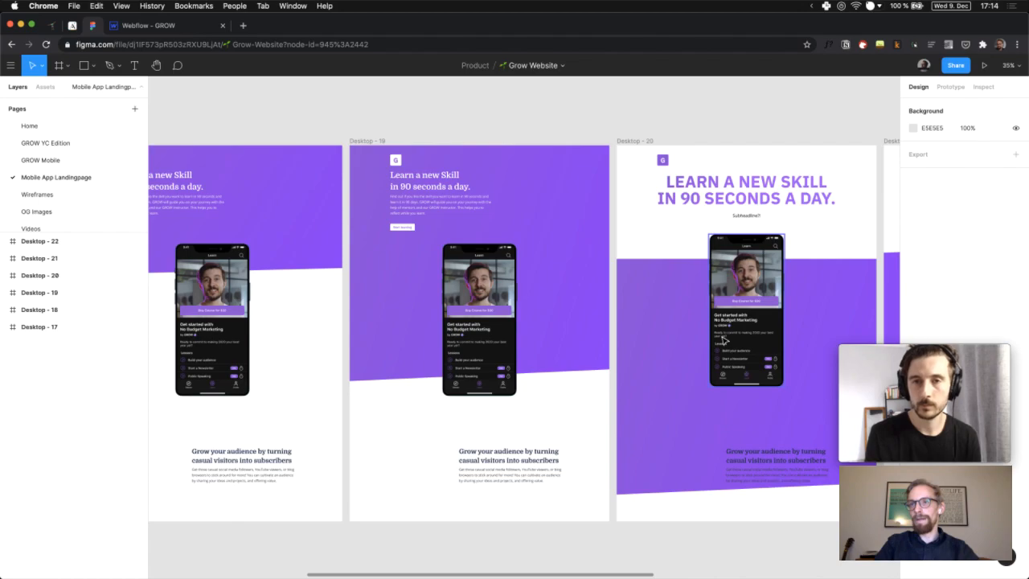
{"action": "scroll", "coordinate": [723, 341], "scroll_direction": "right", "scroll_amount": 2}
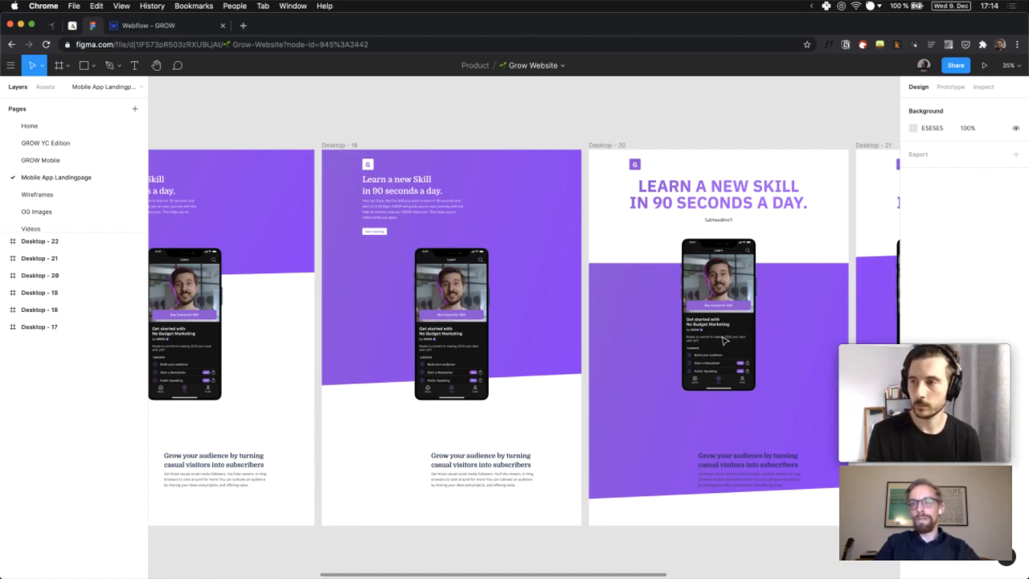
{"action": "scroll", "coordinate": [723, 340], "scroll_direction": "right", "scroll_amount": 3}
{"action": "scroll", "coordinate": [723, 341], "scroll_direction": "right", "scroll_amount": 10}
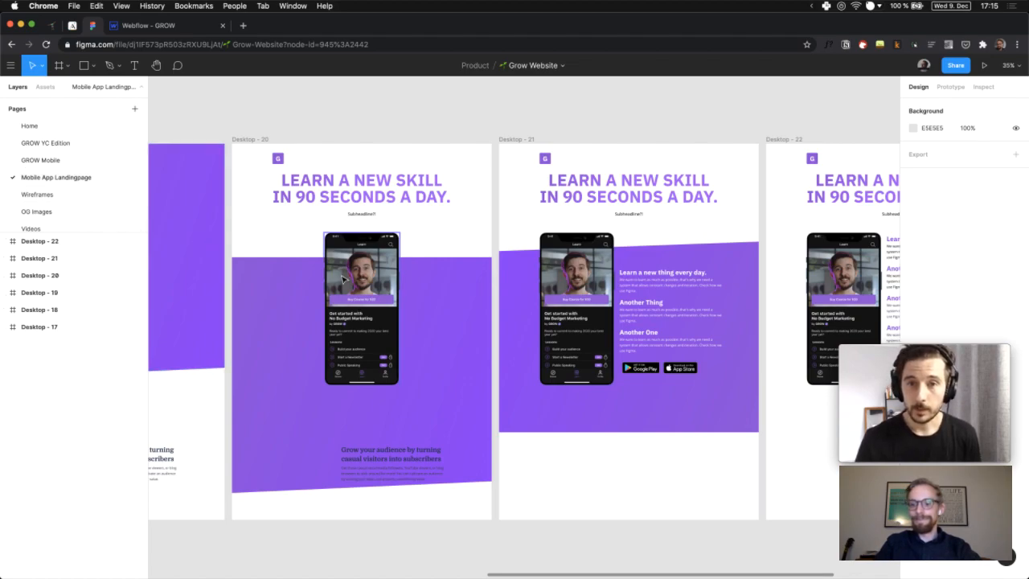
{"action": "scroll", "coordinate": [343, 279], "scroll_direction": "right", "scroll_amount": 6}
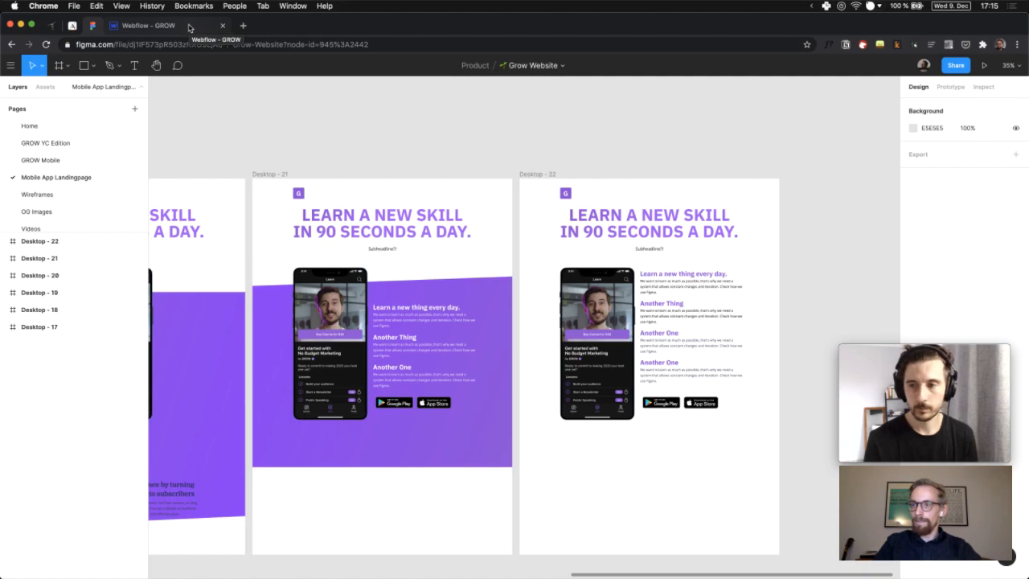
Add a new Section below the header and place a two-column Columns layout inside it
{"action": "left_click", "coordinate": [189, 28]}
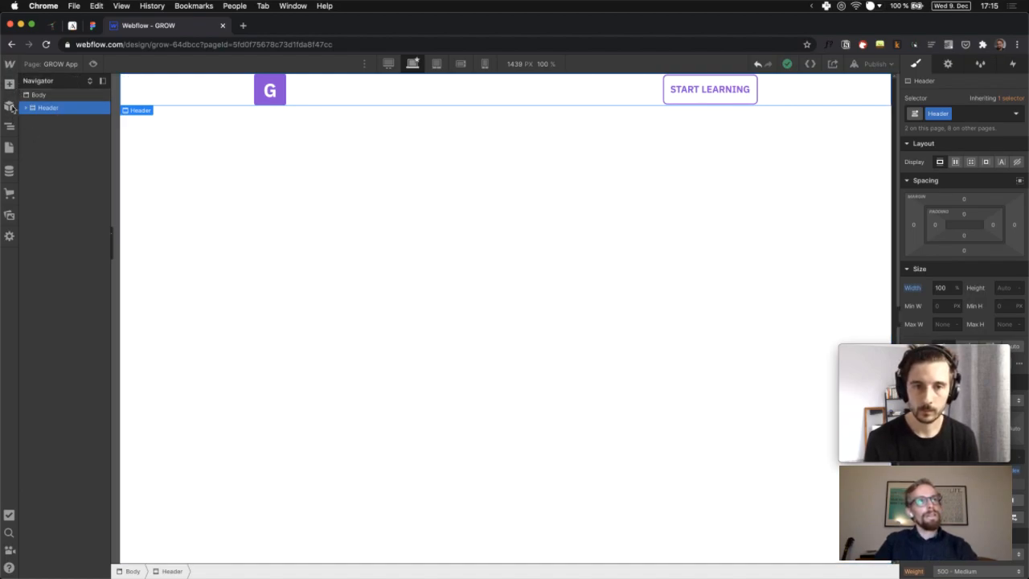
{"action": "left_click", "coordinate": [45, 95]}
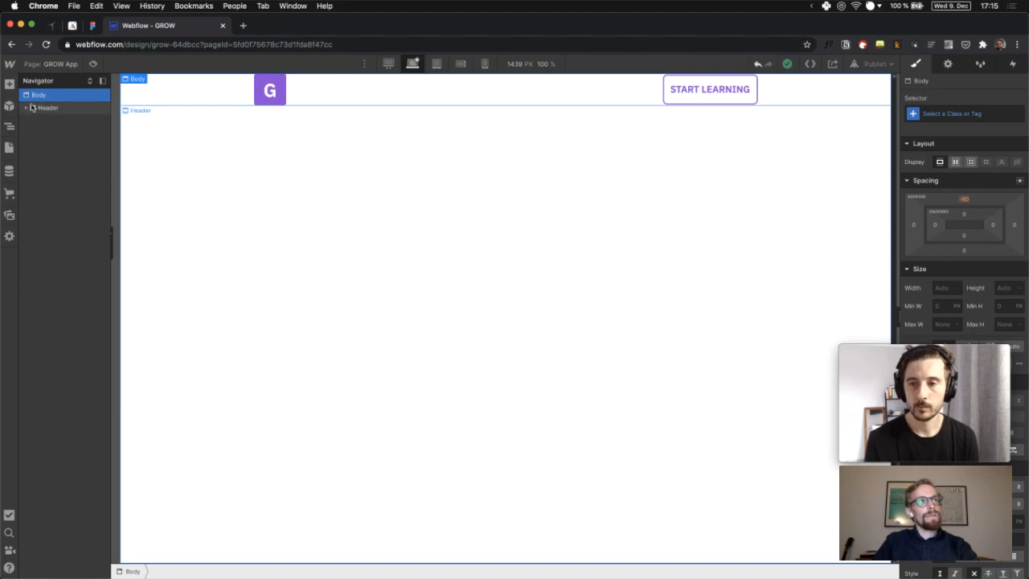
{"action": "left_click", "coordinate": [9, 87]}
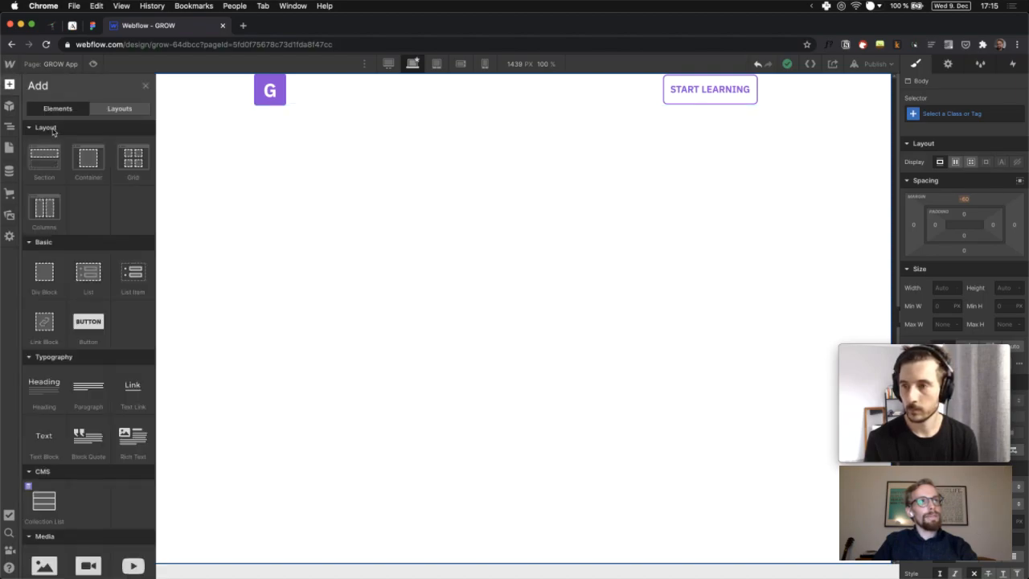
{"action": "left_click", "coordinate": [51, 158]}
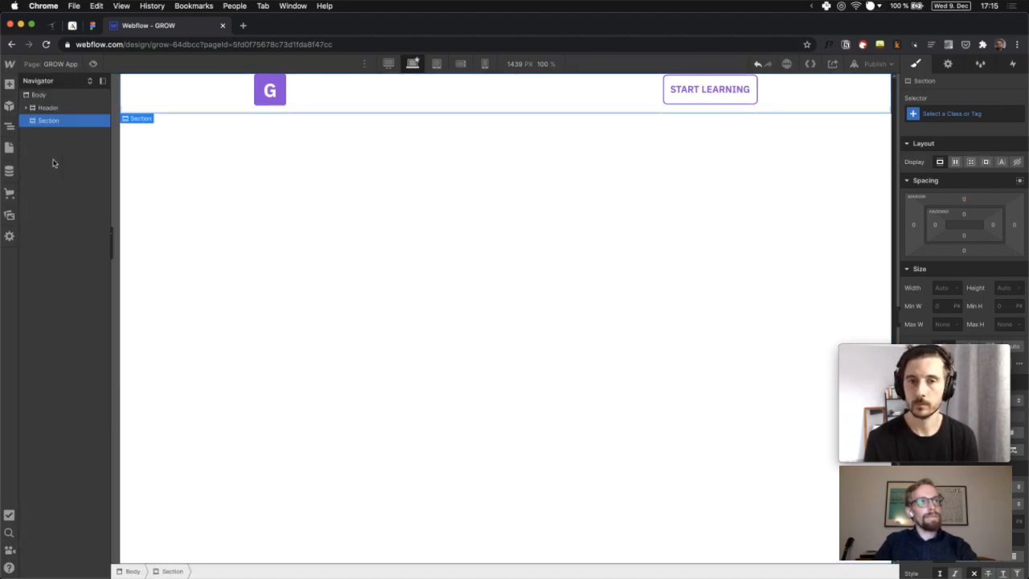
{"action": "left_click", "coordinate": [10, 84]}
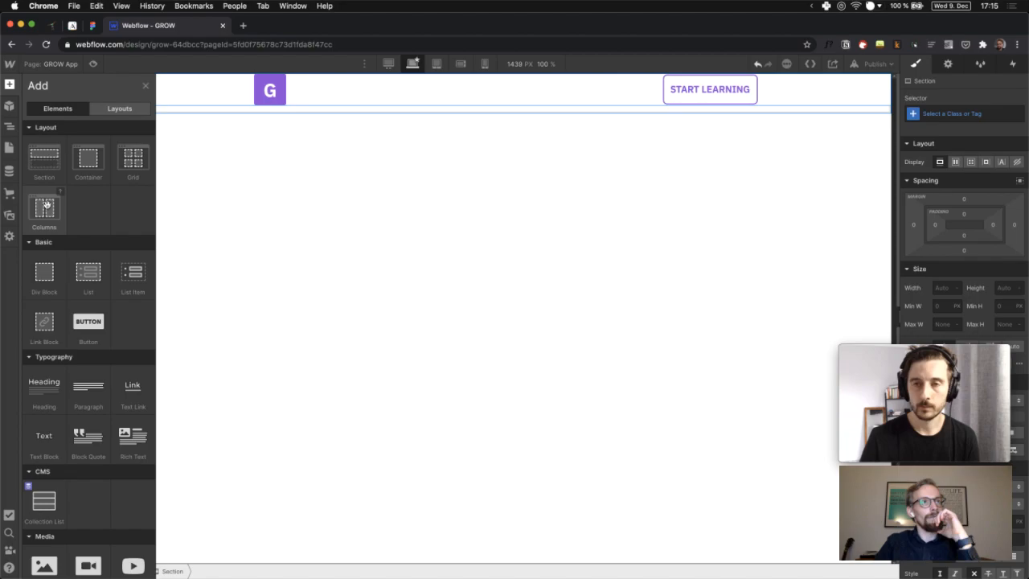
{"action": "left_click", "coordinate": [46, 206]}
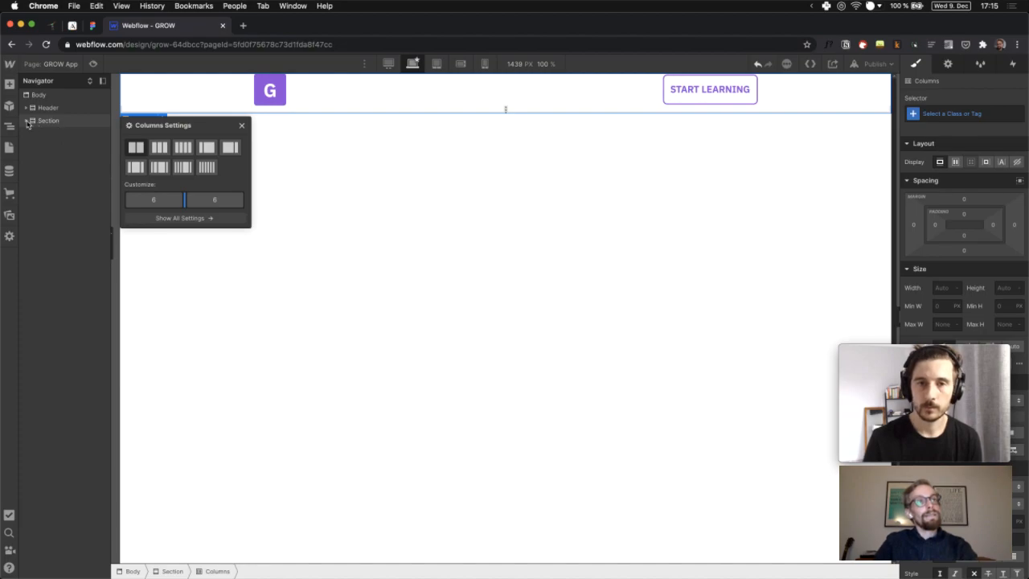
Expand the section in the Navigator to reveal Column 1 and Column 2, then reselect the section
{"action": "left_click", "coordinate": [28, 122]}
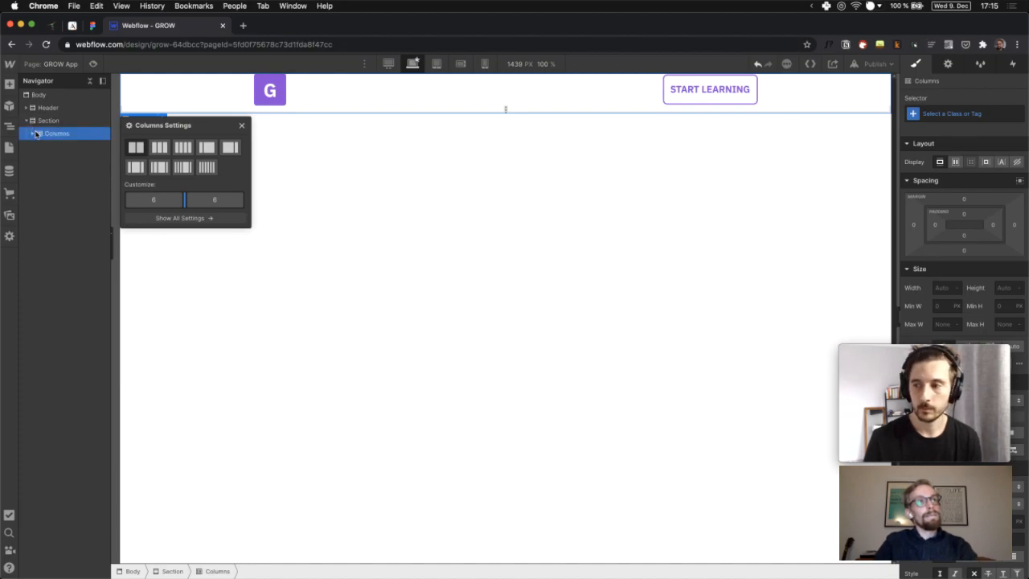
{"action": "left_click", "coordinate": [33, 134]}
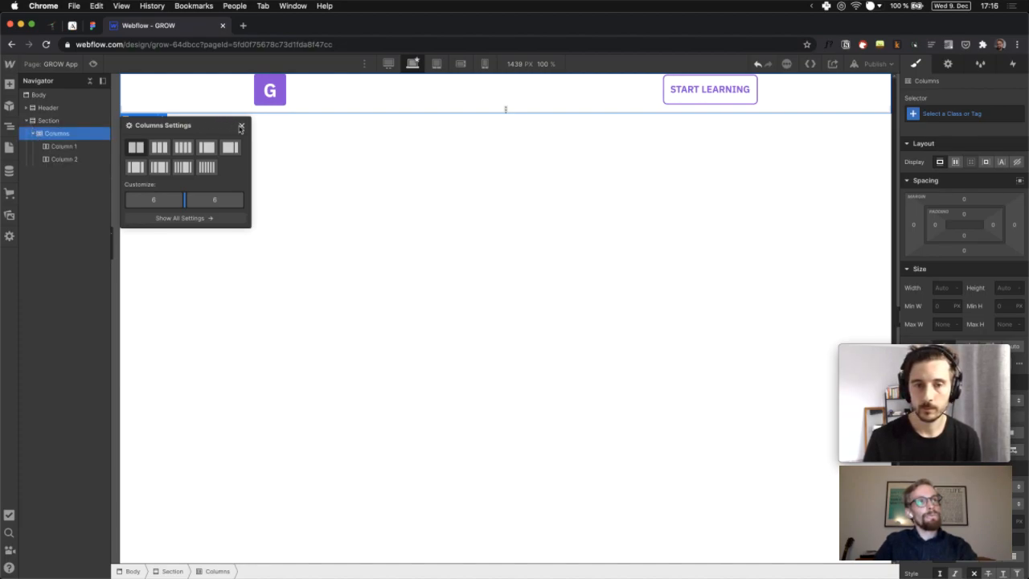
{"action": "left_click", "coordinate": [240, 127]}
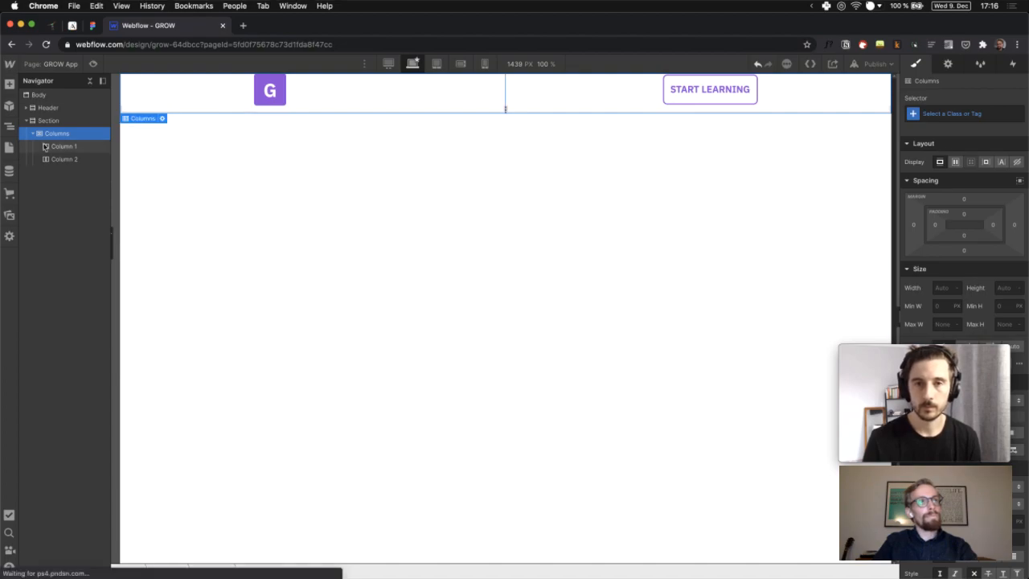
{"action": "left_click", "coordinate": [167, 166]}
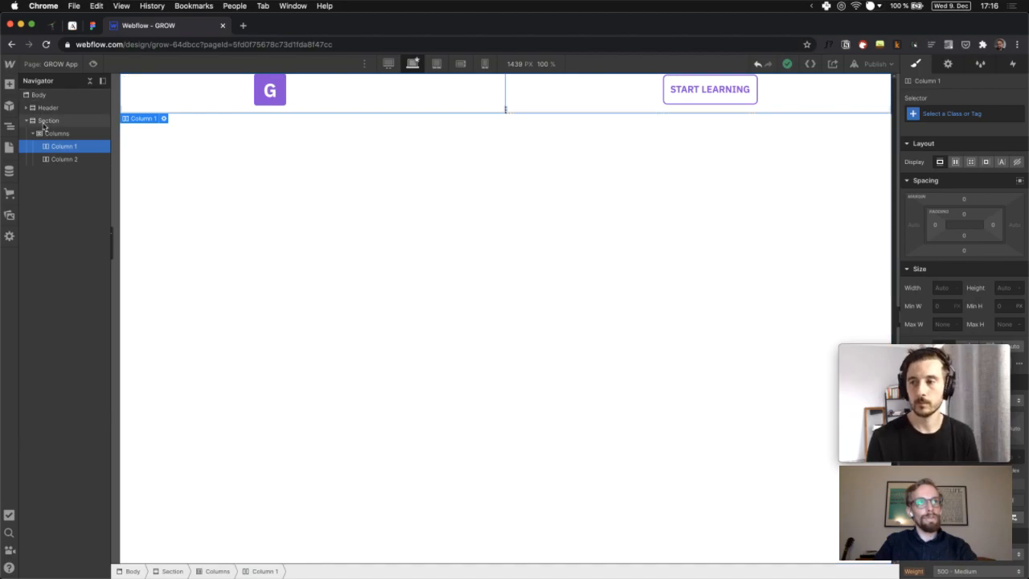
{"action": "left_click", "coordinate": [44, 121]}
{"action": "left_click", "coordinate": [61, 145]}
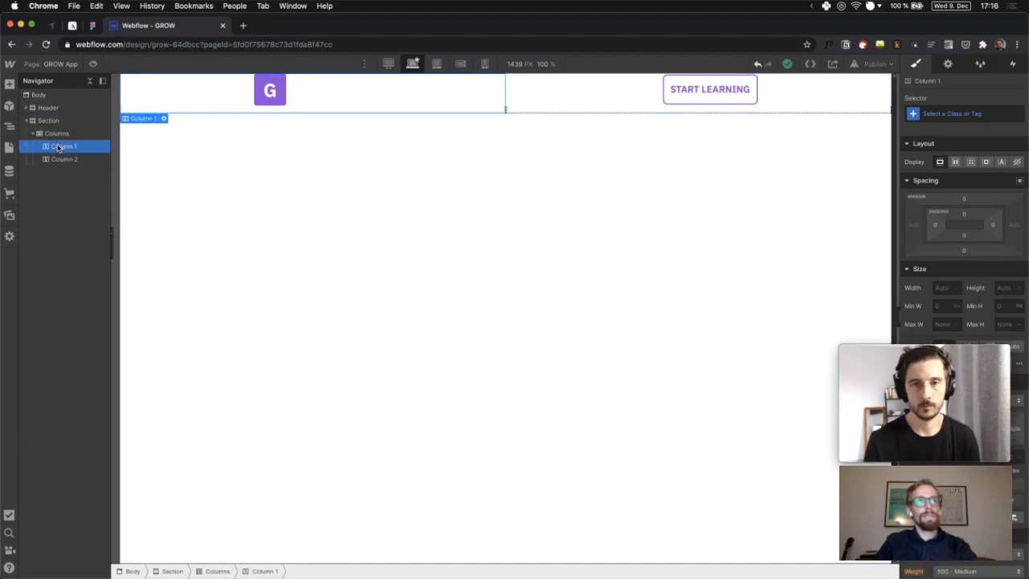
{"action": "left_click", "coordinate": [45, 108]}
{"action": "key", "text": "d"}
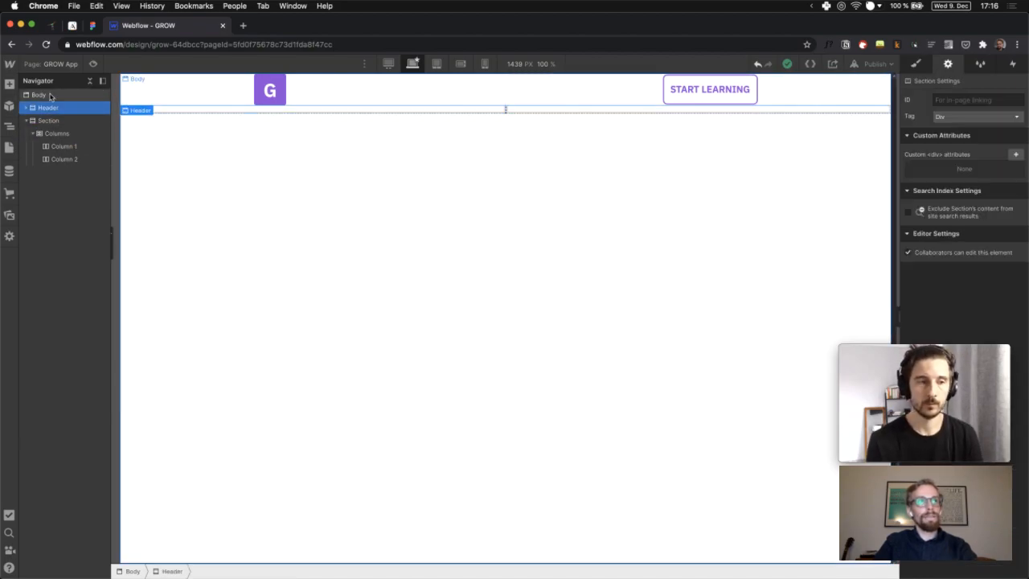
{"action": "left_click", "coordinate": [45, 120]}
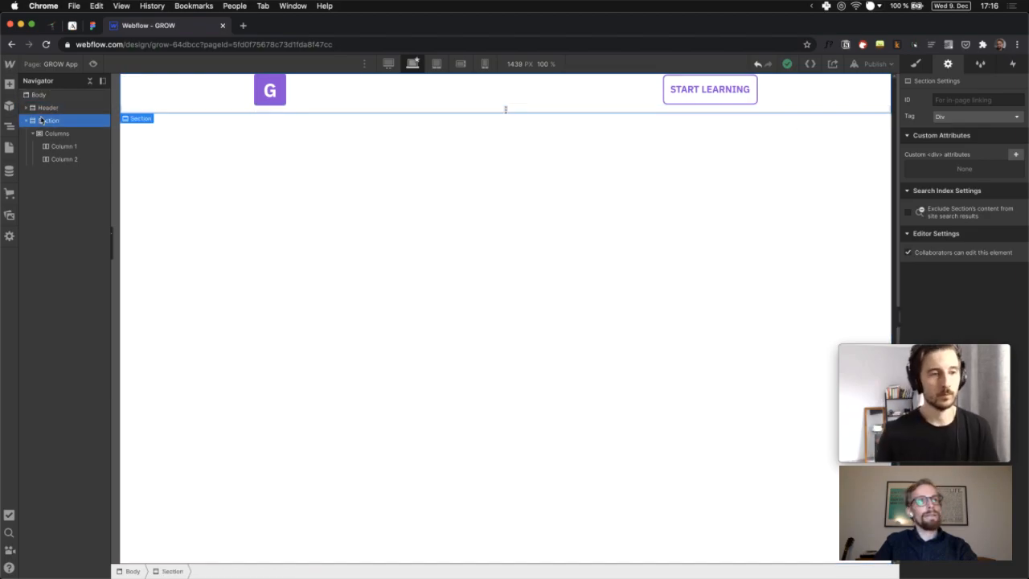
Set Section 6's top margin to 80 px, starting from 40 px and adjusting upward
{"action": "left_click", "coordinate": [916, 64]}
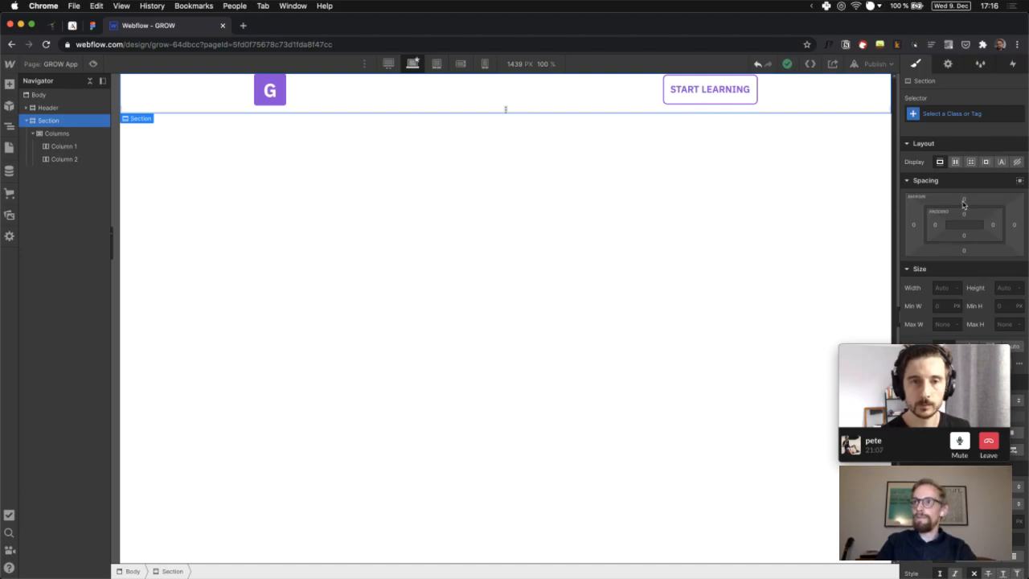
{"action": "left_click", "coordinate": [964, 201]}
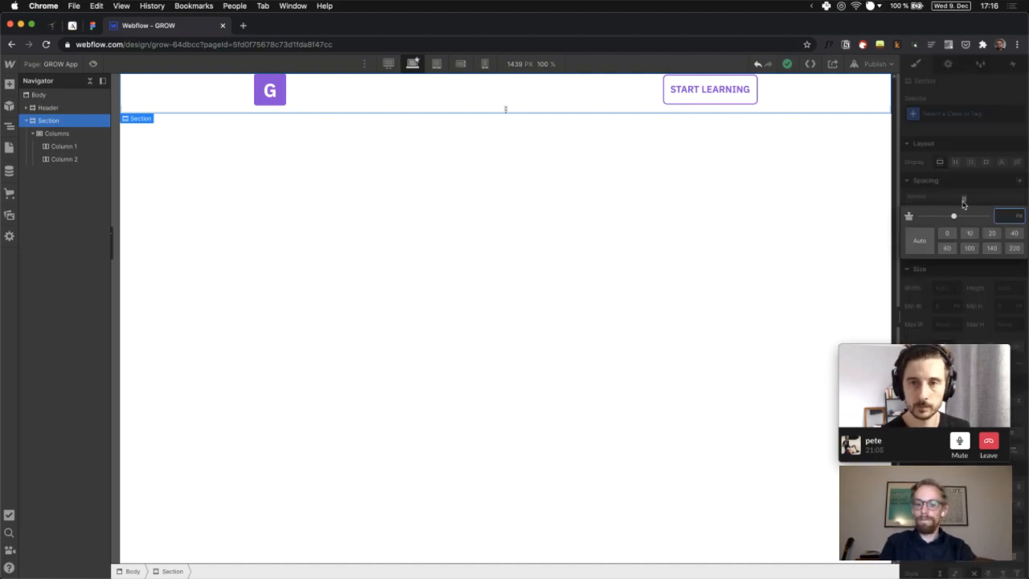
{"action": "type", "text": "40"}
{"action": "key", "text": "Return"}
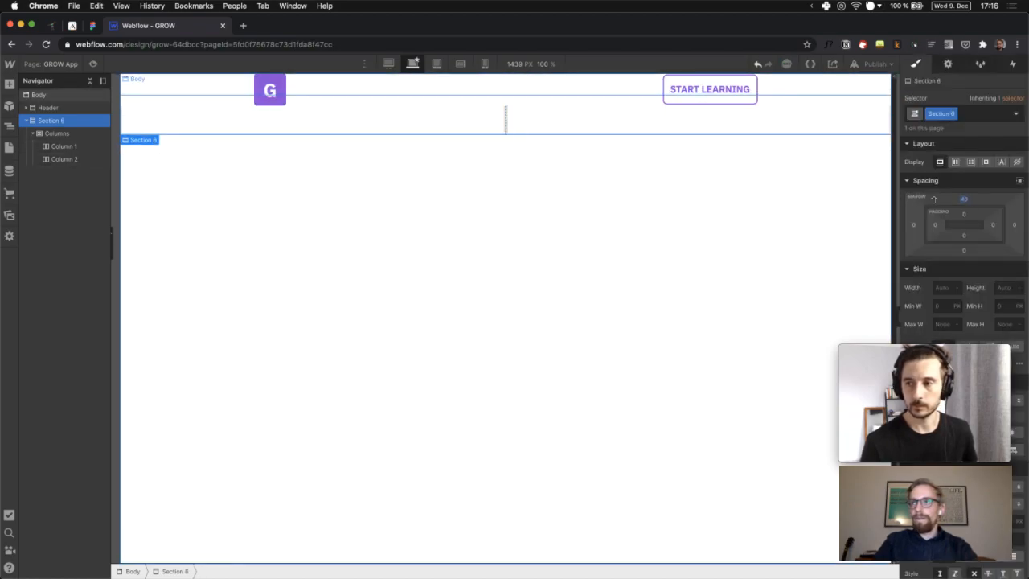
{"action": "left_click", "coordinate": [962, 201]}
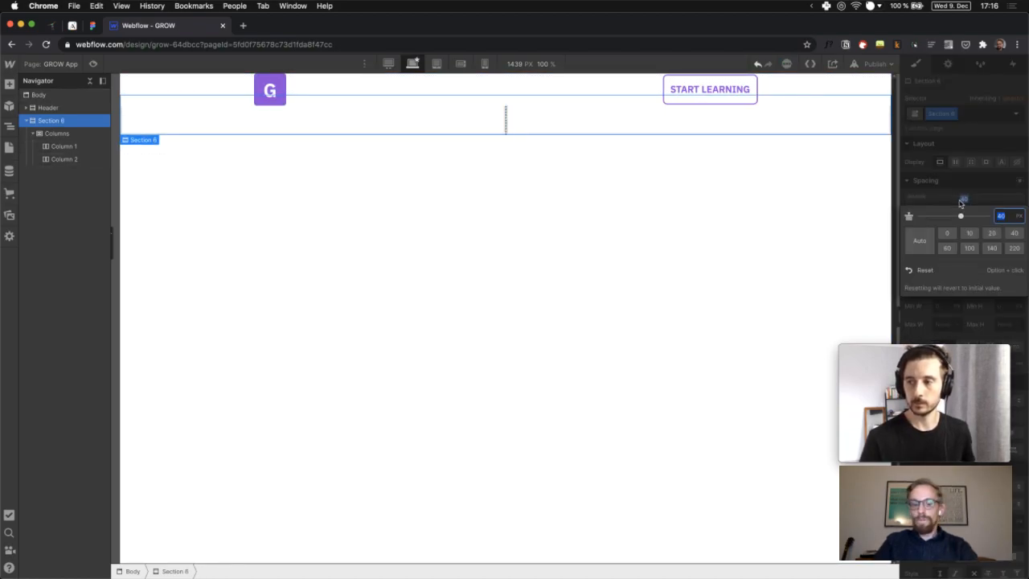
{"action": "type", "text": "110"}
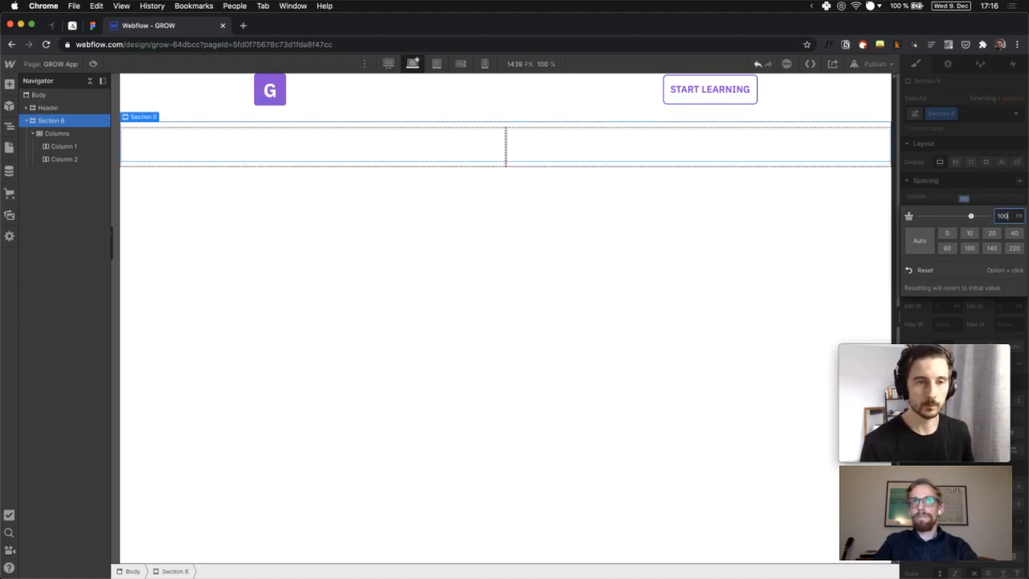
{"action": "key", "text": "shift+Down"}
{"action": "key", "text": "shift+Down"}
{"action": "key", "text": "shift+Down"}
{"action": "key", "text": "shift+Down"}
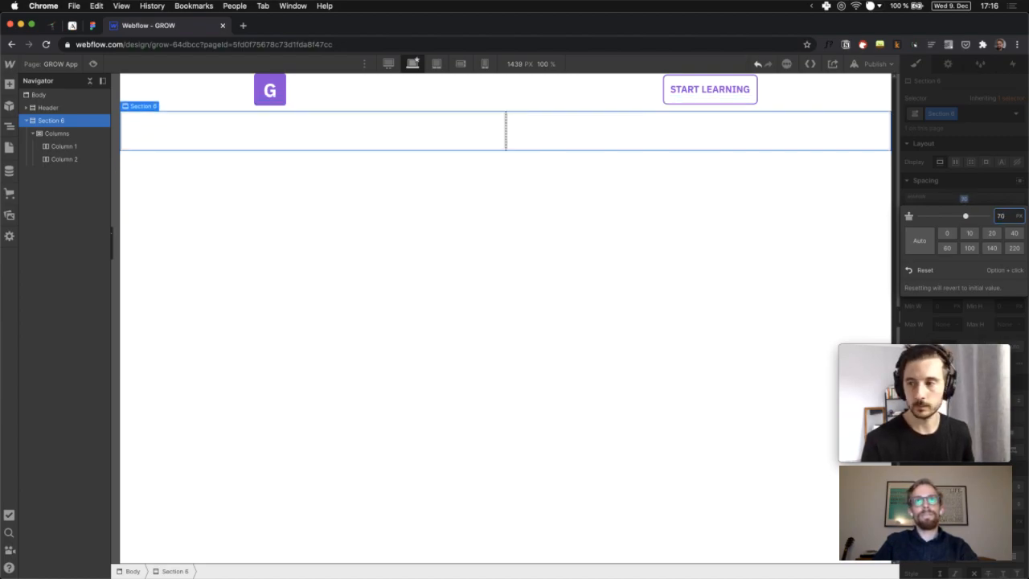
{"action": "key", "text": "shift+Up"}
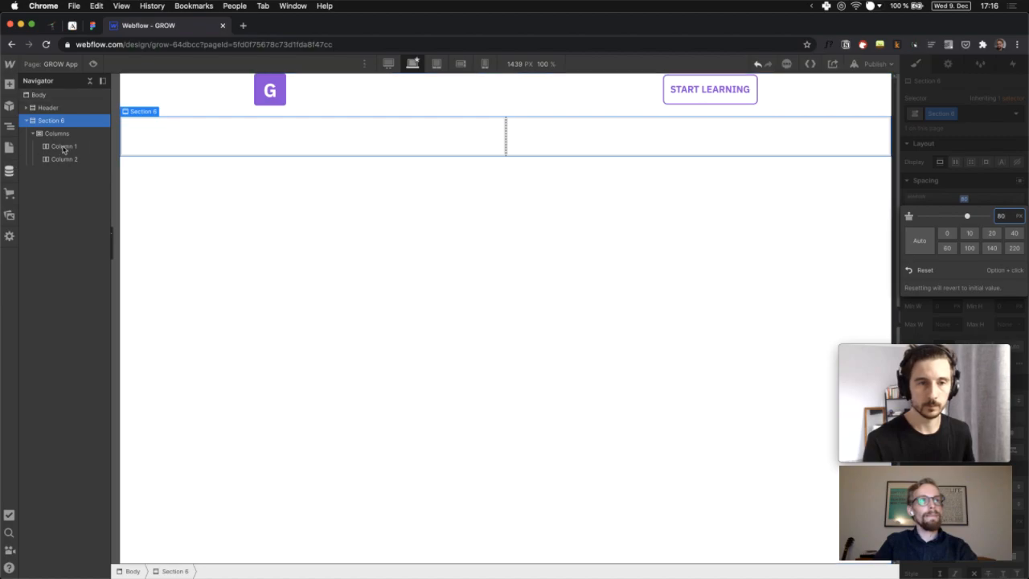
{"action": "left_click", "coordinate": [64, 147]}
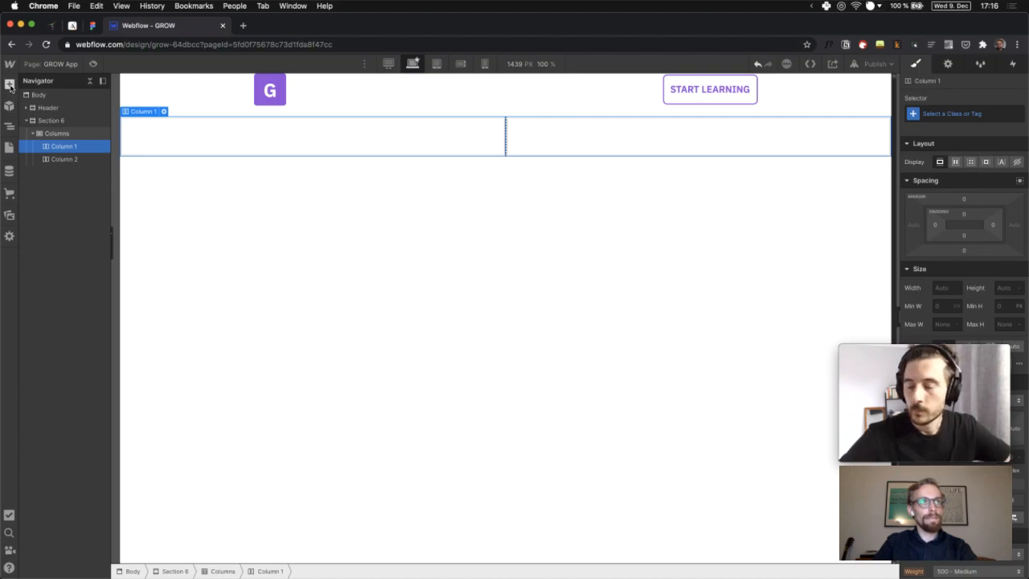
Add a text block reading 'App Screenshot' into Column 1
{"action": "left_click", "coordinate": [9, 85]}
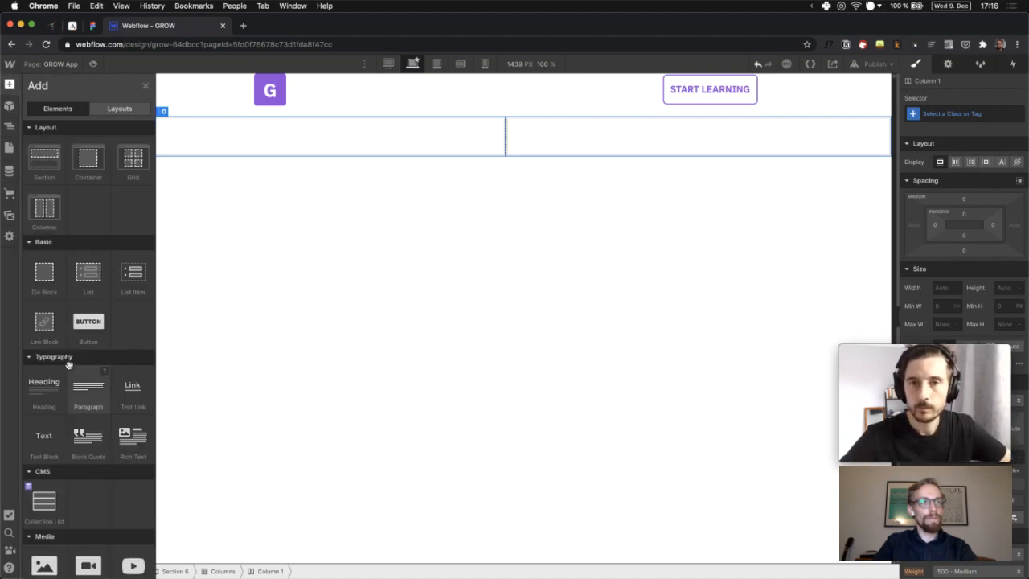
{"action": "left_click", "coordinate": [48, 436]}
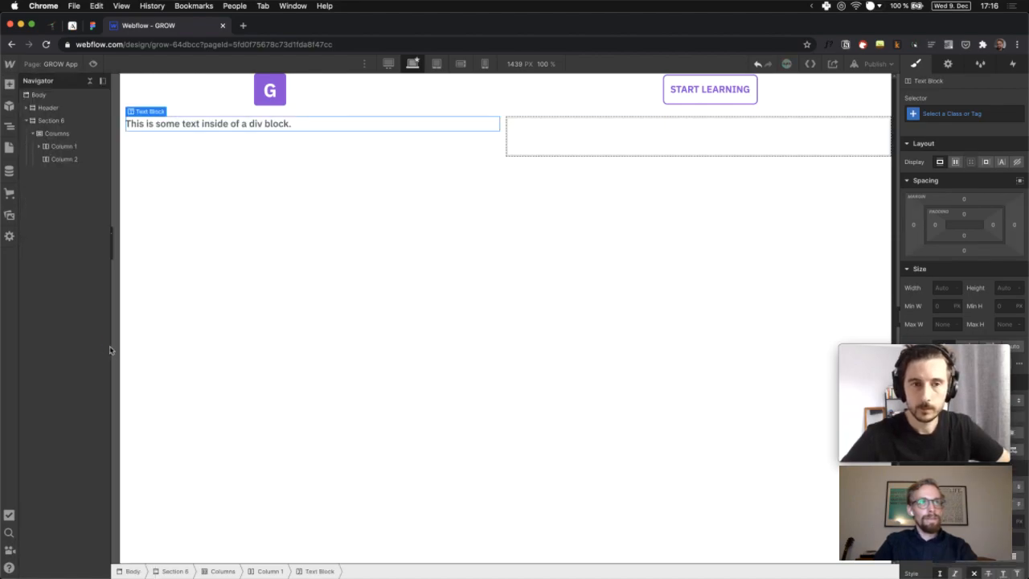
{"action": "double_click", "coordinate": [218, 126]}
{"action": "triple_click", "coordinate": [218, 127]}
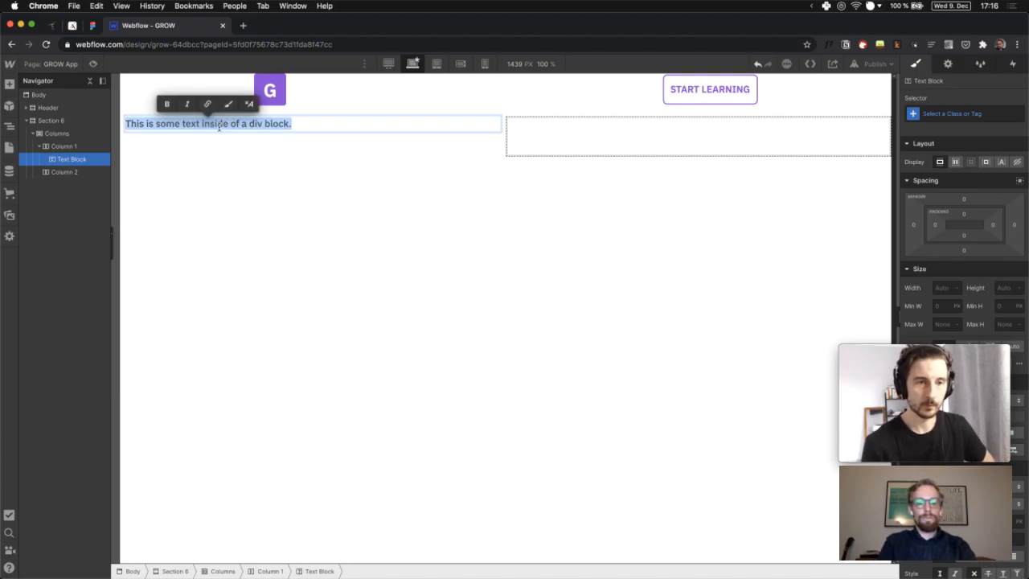
{"action": "type", "text": "App screenshot"}
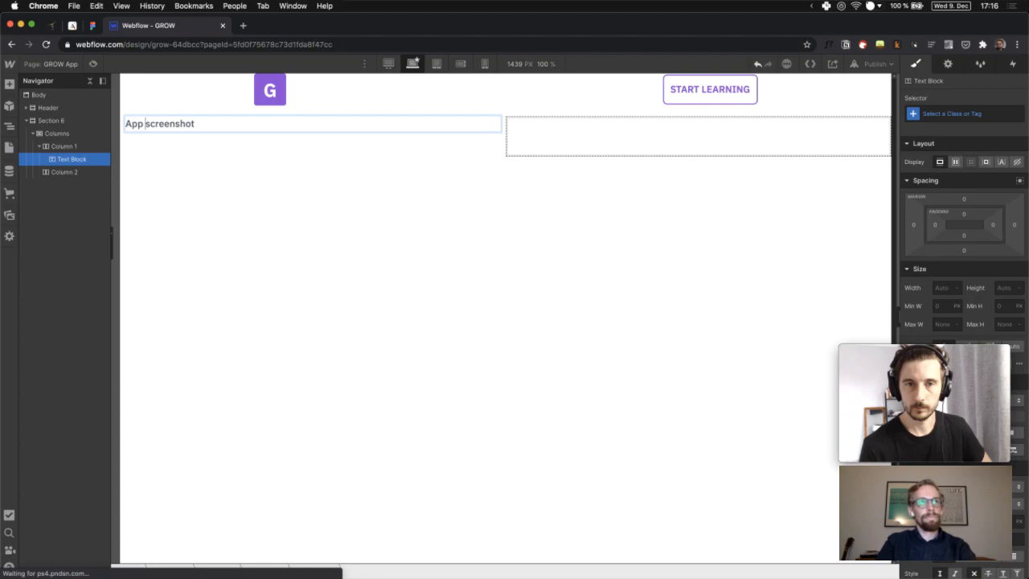
{"action": "left_click_drag", "start_coordinate": [145, 124], "coordinate": [151, 124]}
{"action": "type", "text": "S"}
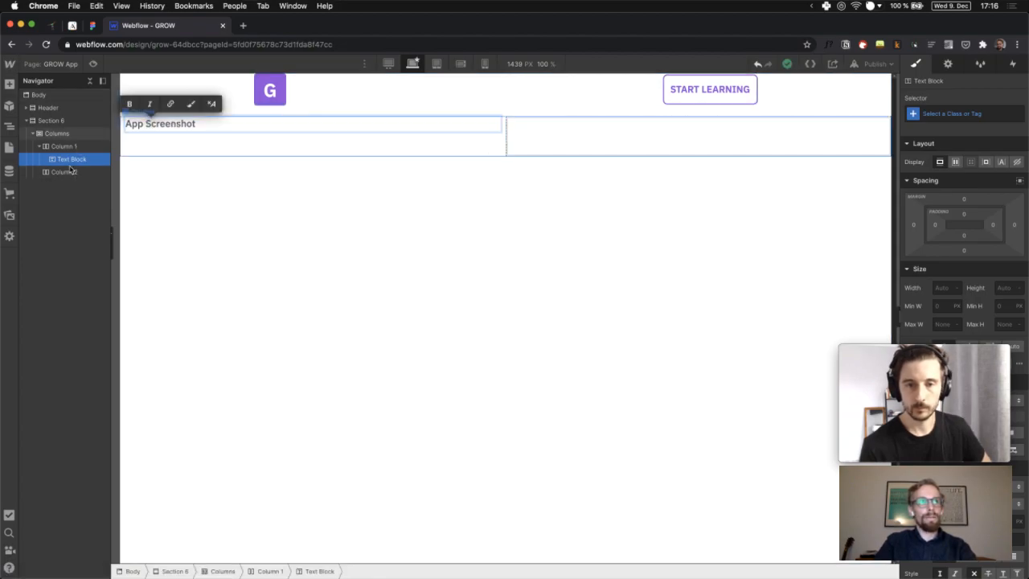
{"action": "left_click", "coordinate": [65, 173]}
{"action": "left_click", "coordinate": [64, 172]}
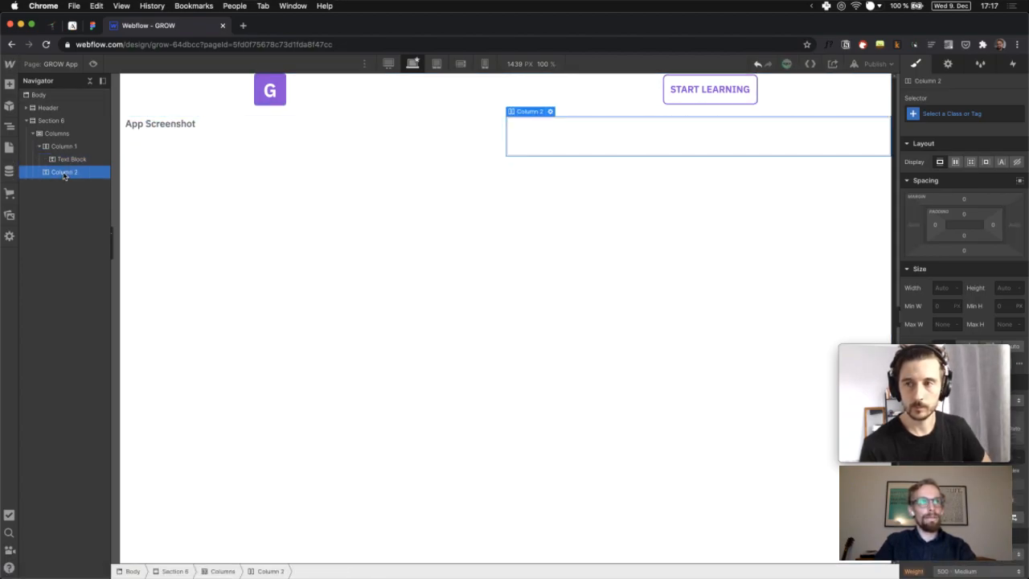
Fill Column 2 with a Div Block holding a Heading and a Paragraph below it
{"action": "left_click", "coordinate": [9, 86]}
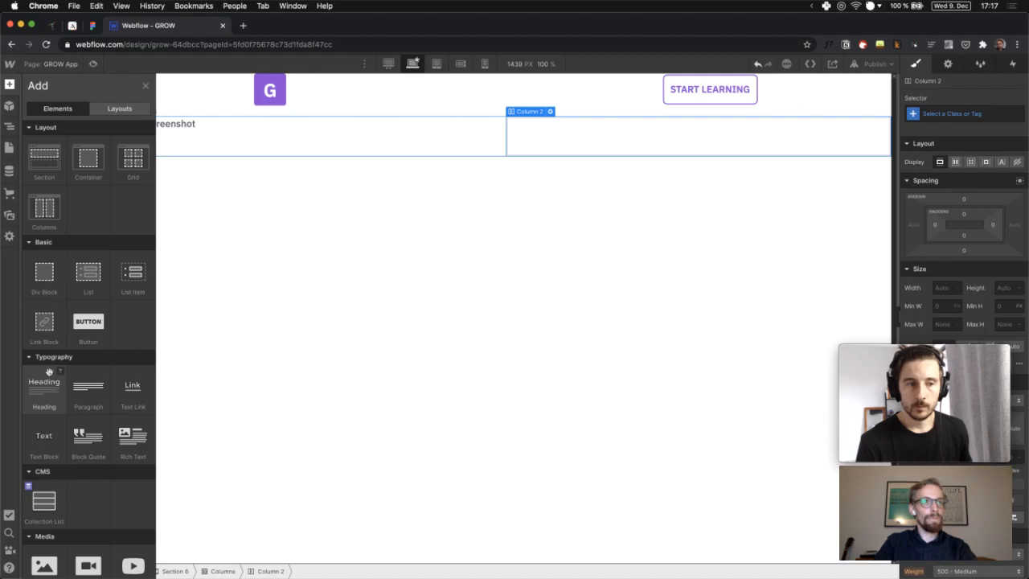
{"action": "left_click", "coordinate": [45, 288]}
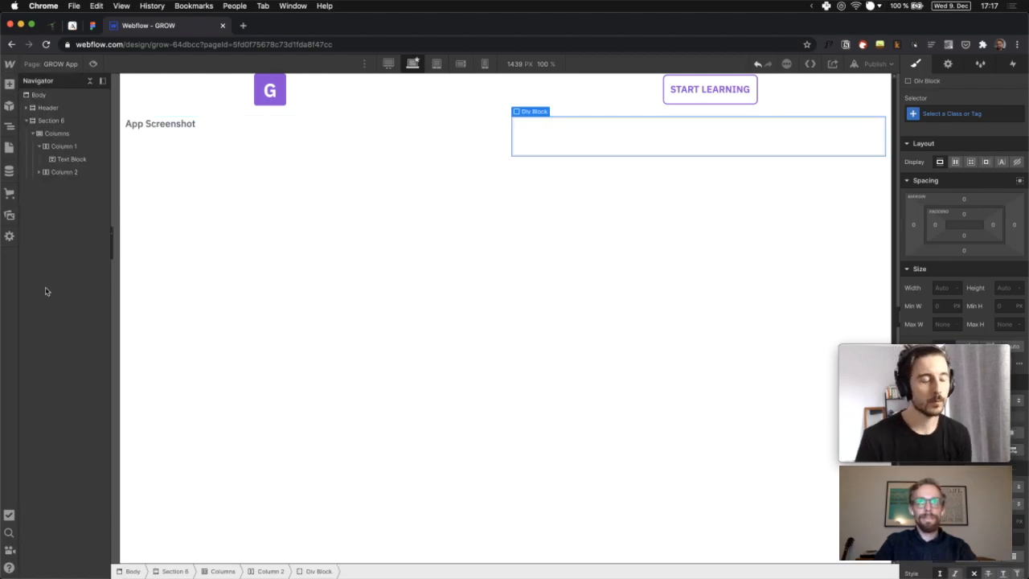
{"action": "left_click", "coordinate": [37, 174]}
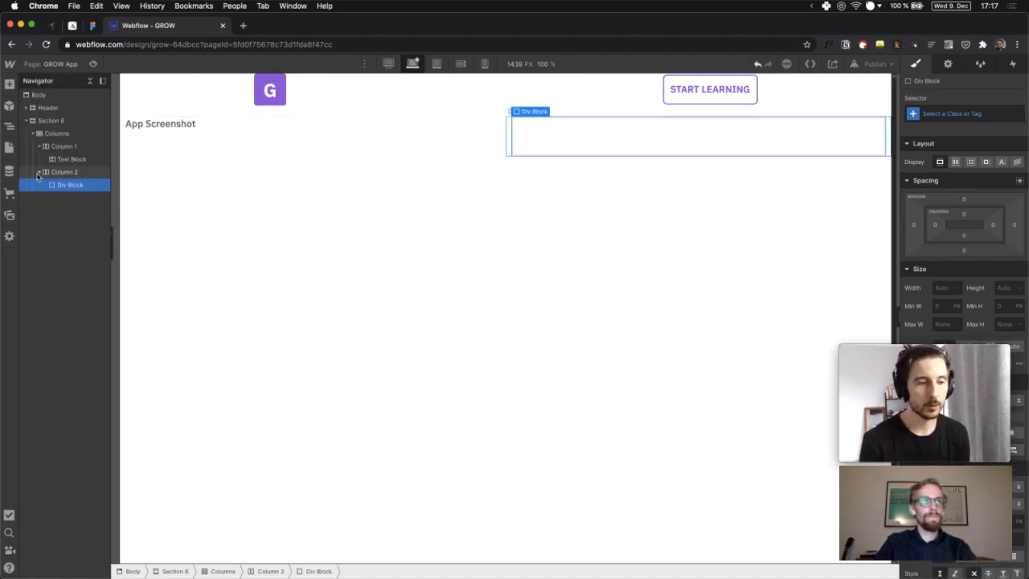
{"action": "left_click", "coordinate": [9, 86]}
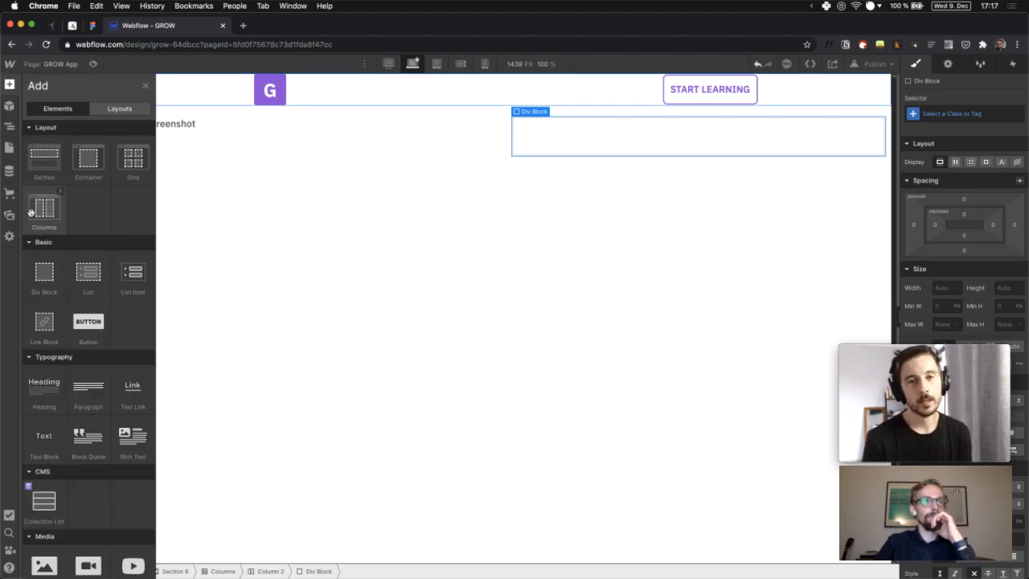
{"action": "left_click", "coordinate": [49, 389]}
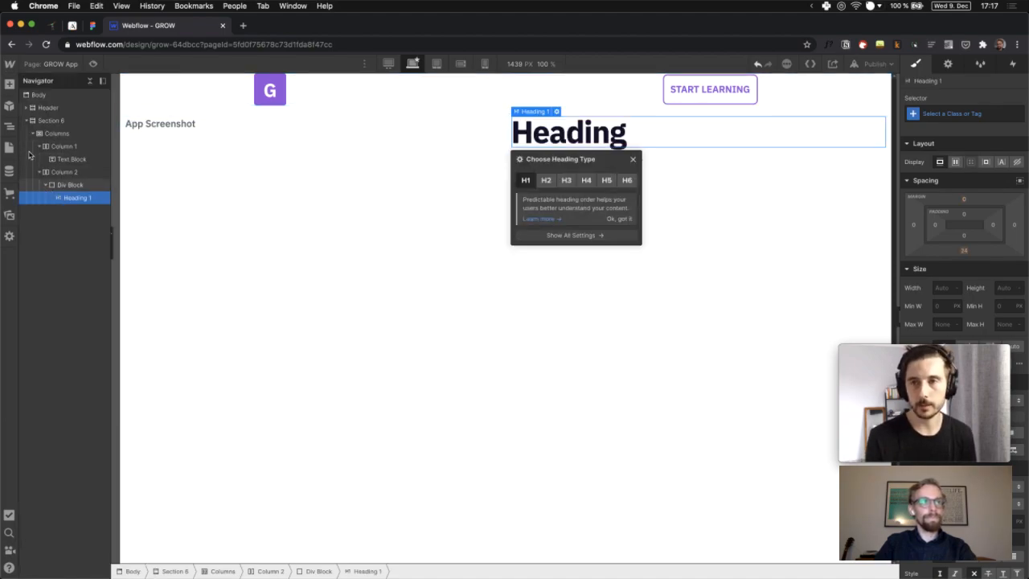
{"action": "left_click", "coordinate": [11, 83]}
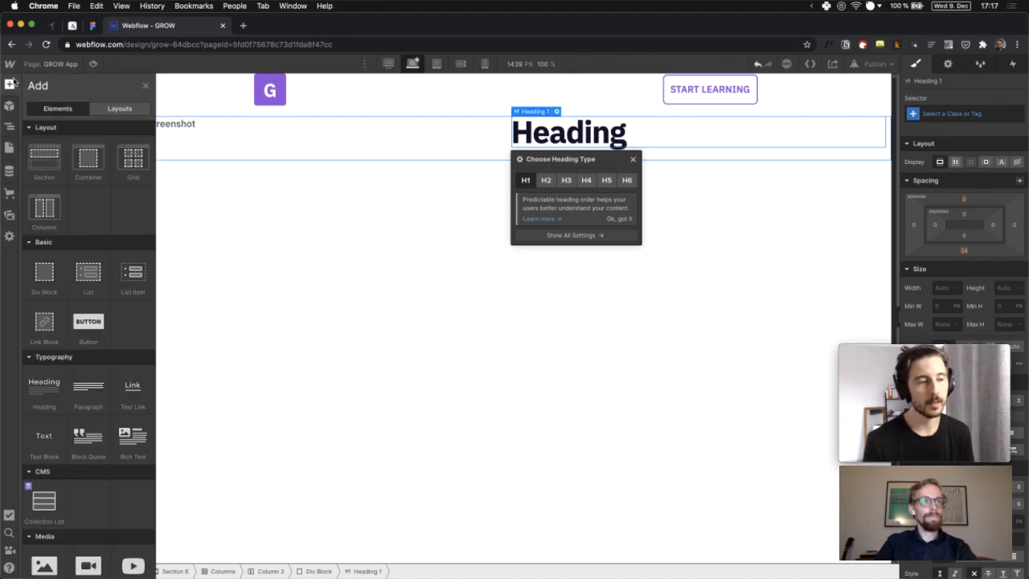
{"action": "left_click_drag", "start_coordinate": [95, 385], "coordinate": [477, 179]}
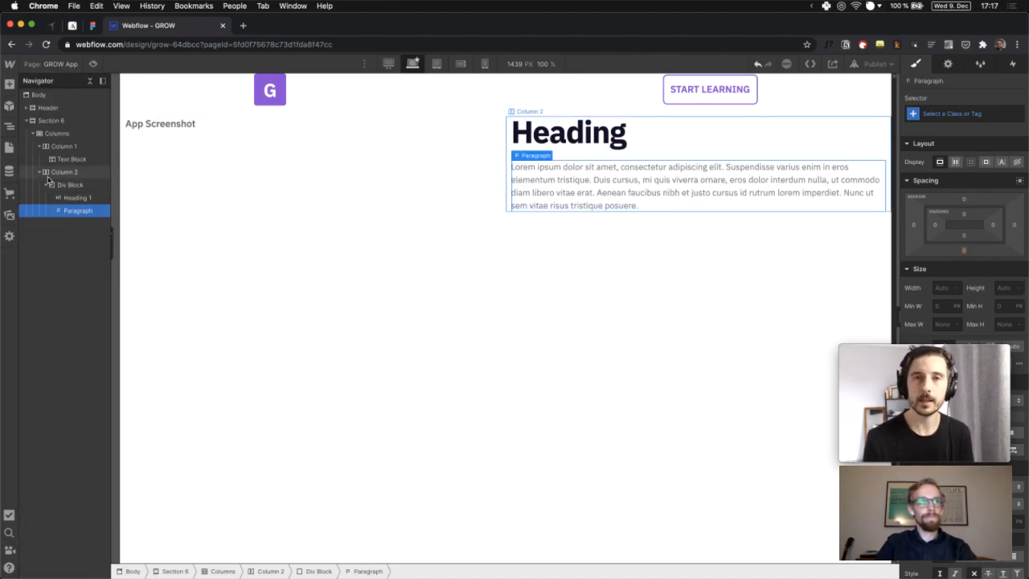
Give Section 6 40 px left and right padding, then select the heading's wrapper Div Block
{"action": "left_click", "coordinate": [52, 120]}
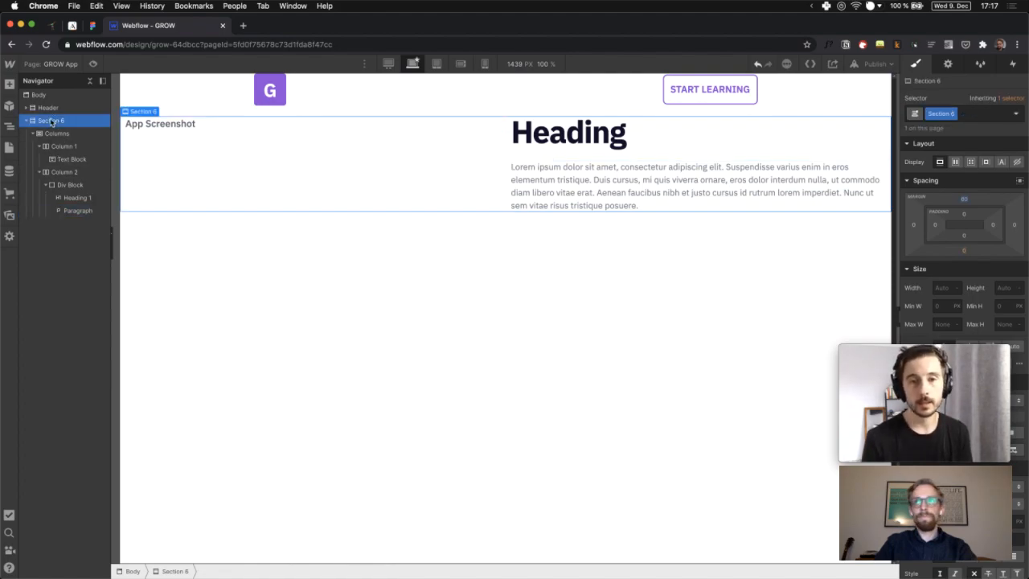
{"action": "left_click", "coordinate": [936, 227]}
{"action": "type", "text": "40"}
{"action": "key", "text": "Return"}
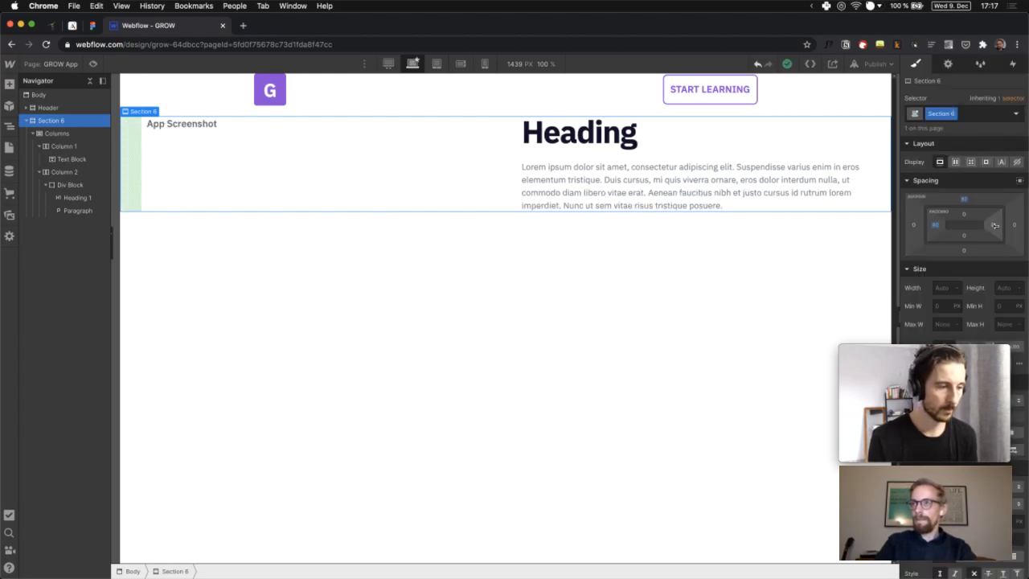
{"action": "left_click", "coordinate": [996, 229]}
{"action": "type", "text": "40"}
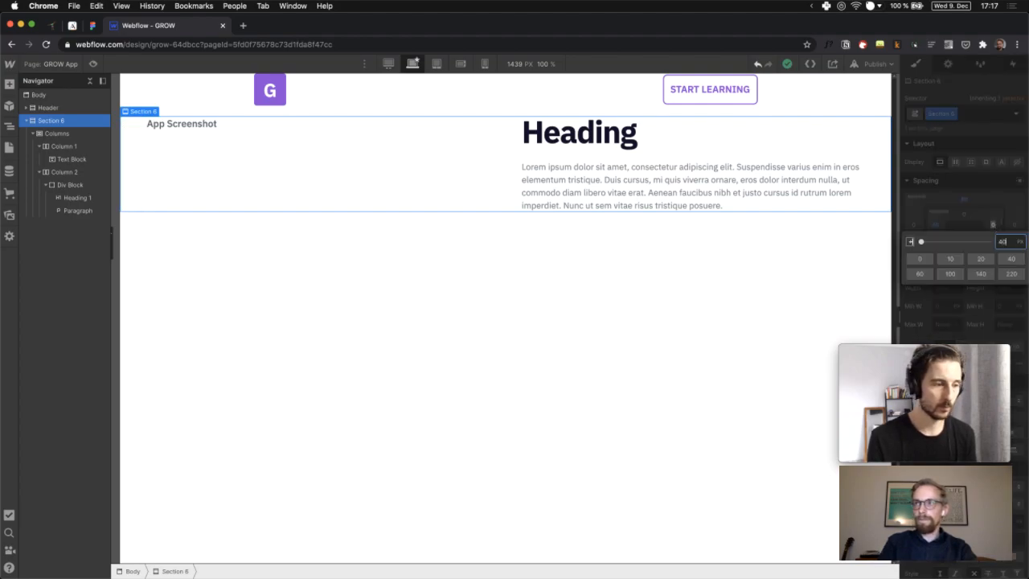
{"action": "key", "text": "Return"}
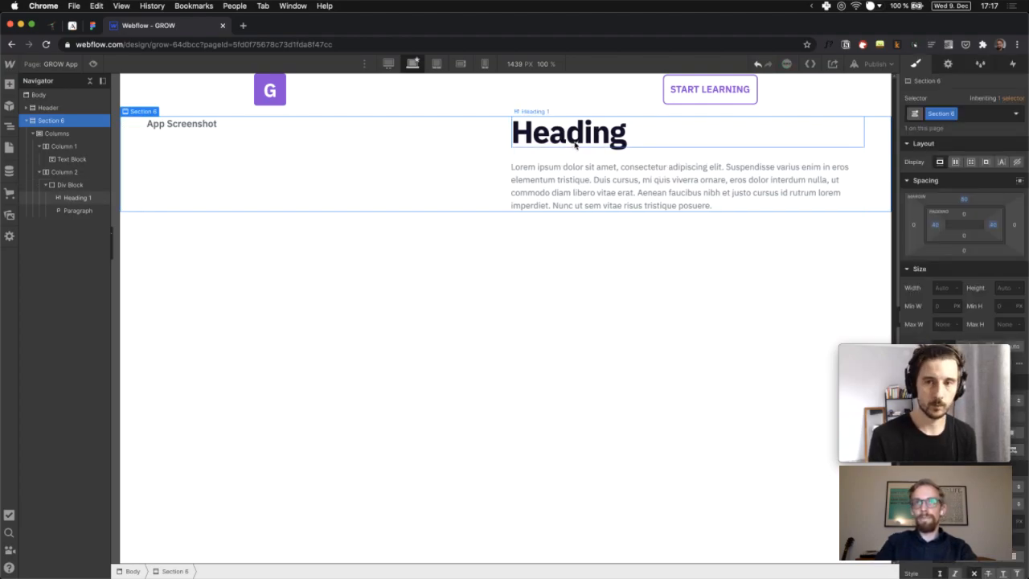
{"action": "left_click", "coordinate": [74, 197]}
{"action": "left_click", "coordinate": [58, 185]}
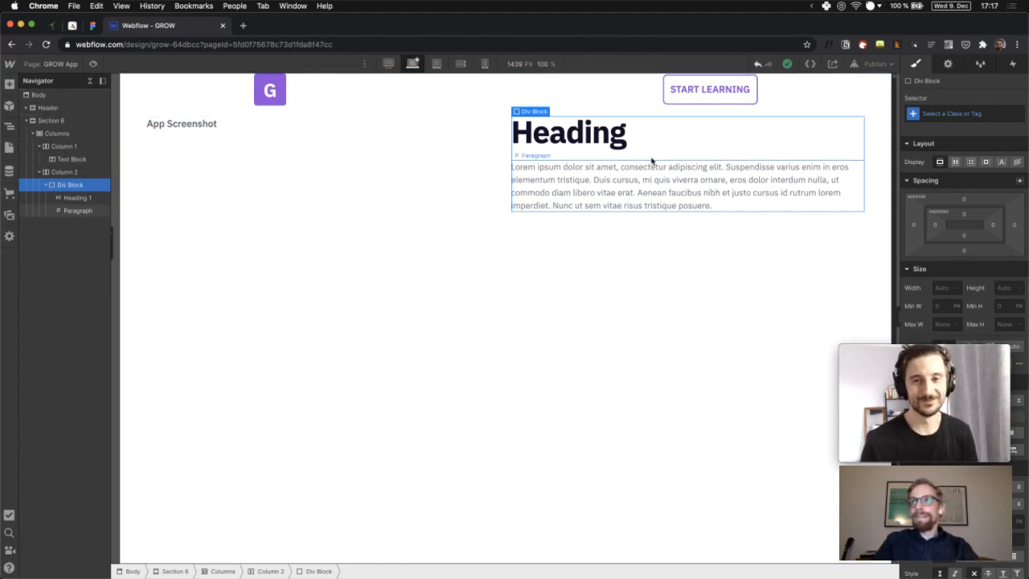
Apply the class benefit-paragraph to the wrapper block and duplicate it
{"action": "left_click", "coordinate": [961, 115]}
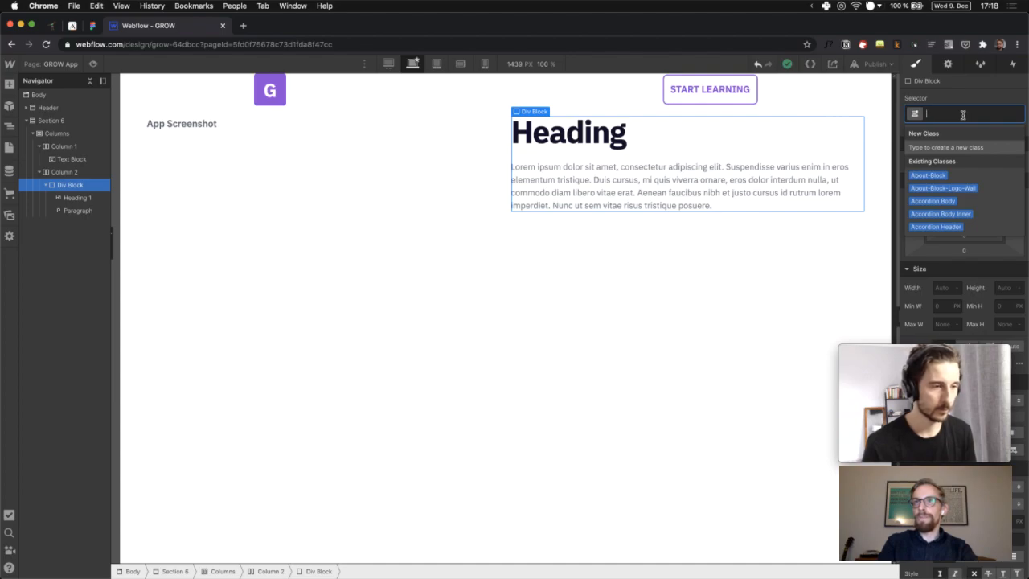
{"action": "type", "text": "benefit-"}
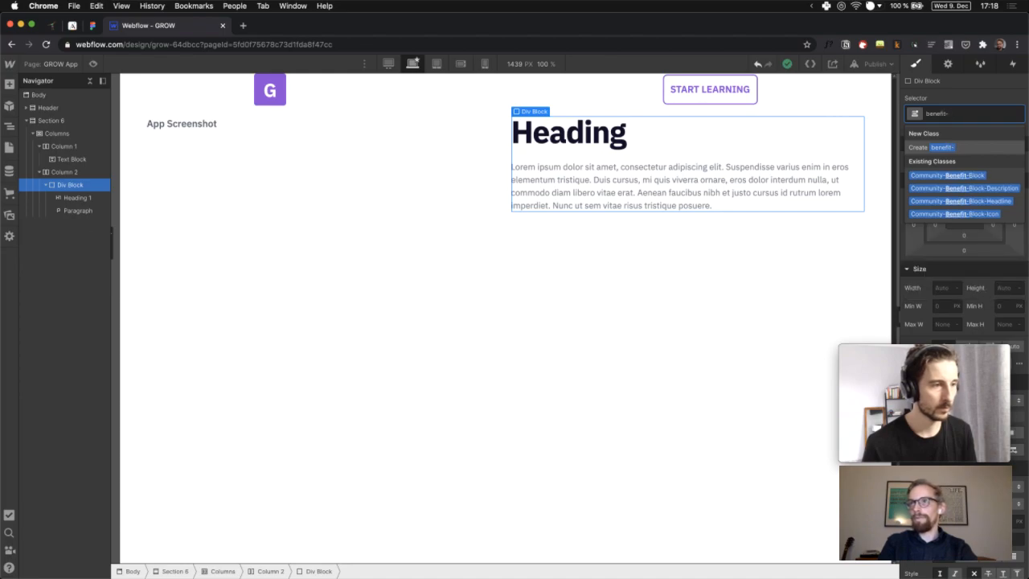
{"action": "type", "text": "bparagraph"}
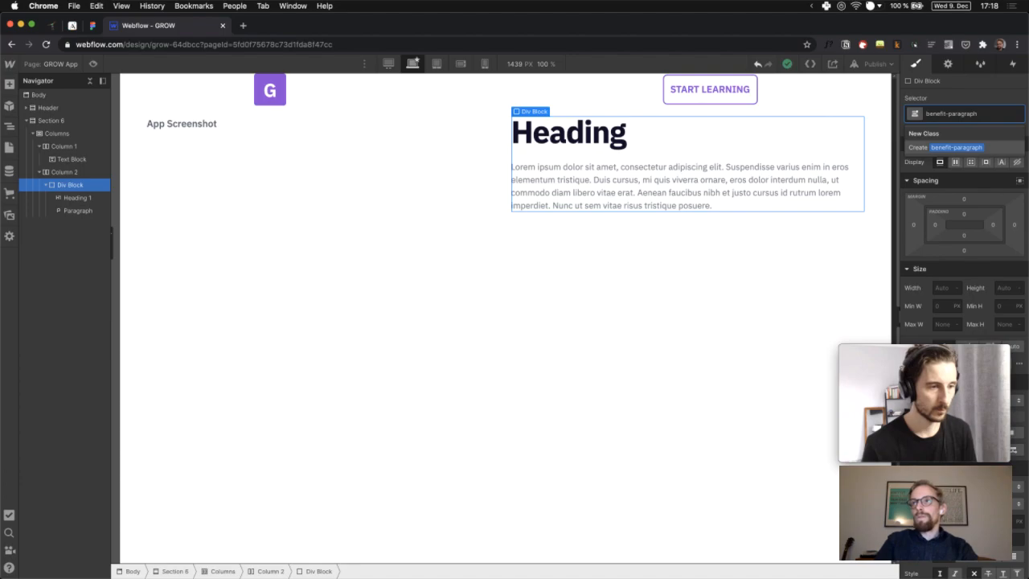
{"action": "key", "text": "Return"}
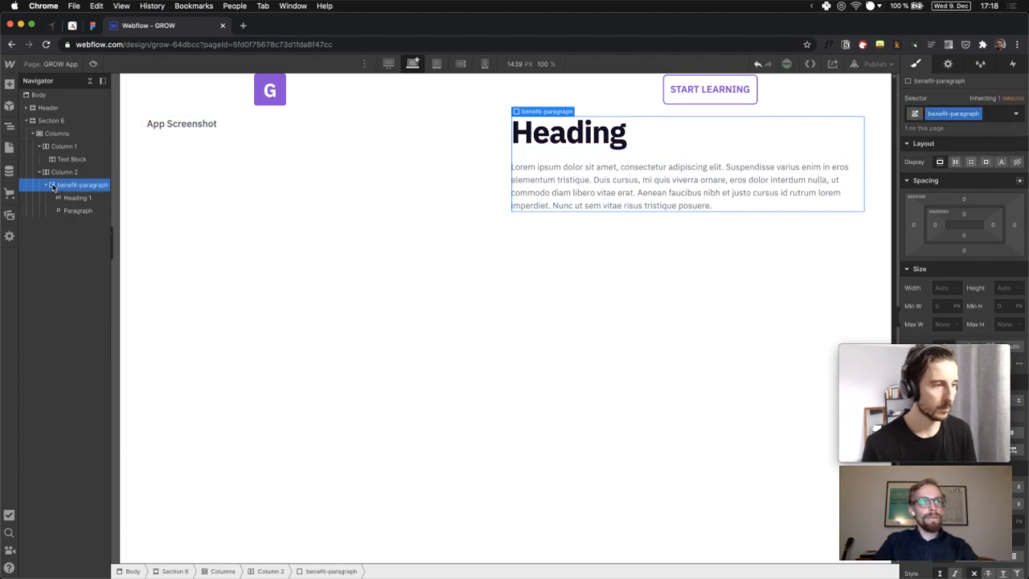
{"action": "left_click", "coordinate": [46, 186]}
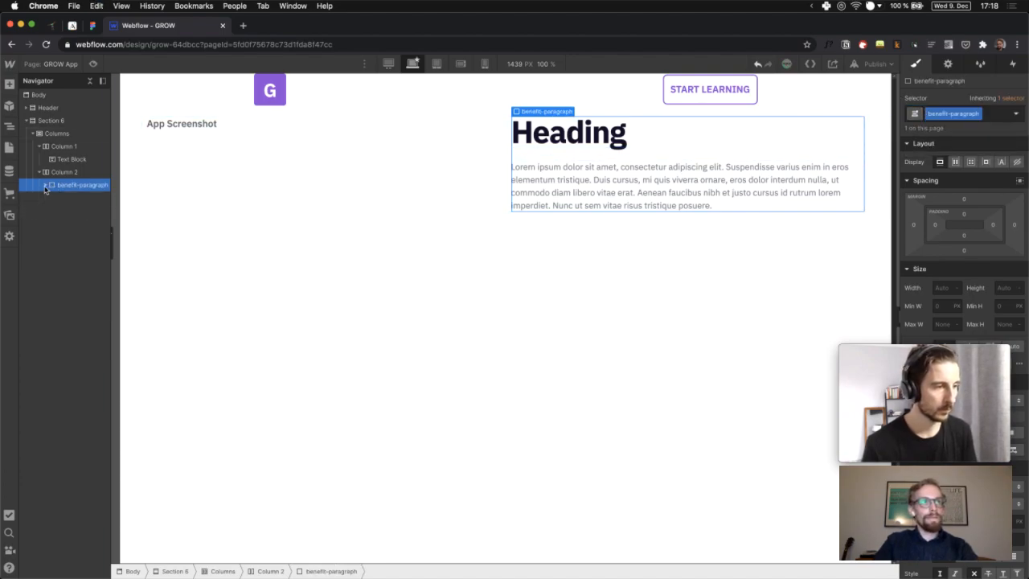
{"action": "key", "text": "super+d"}
{"action": "key", "text": "super+d"}
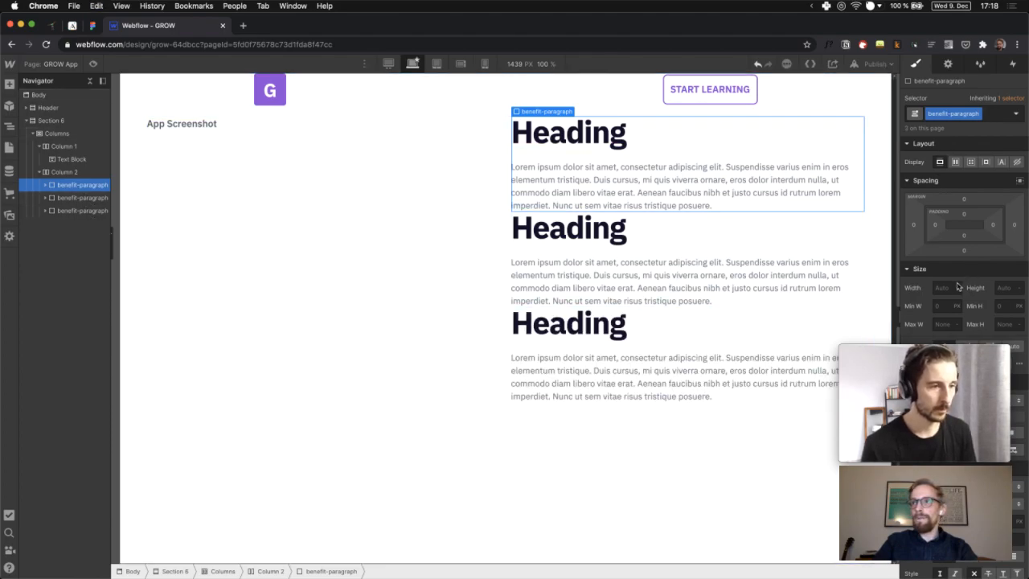
{"action": "mouse_move", "coordinate": [937, 378]}
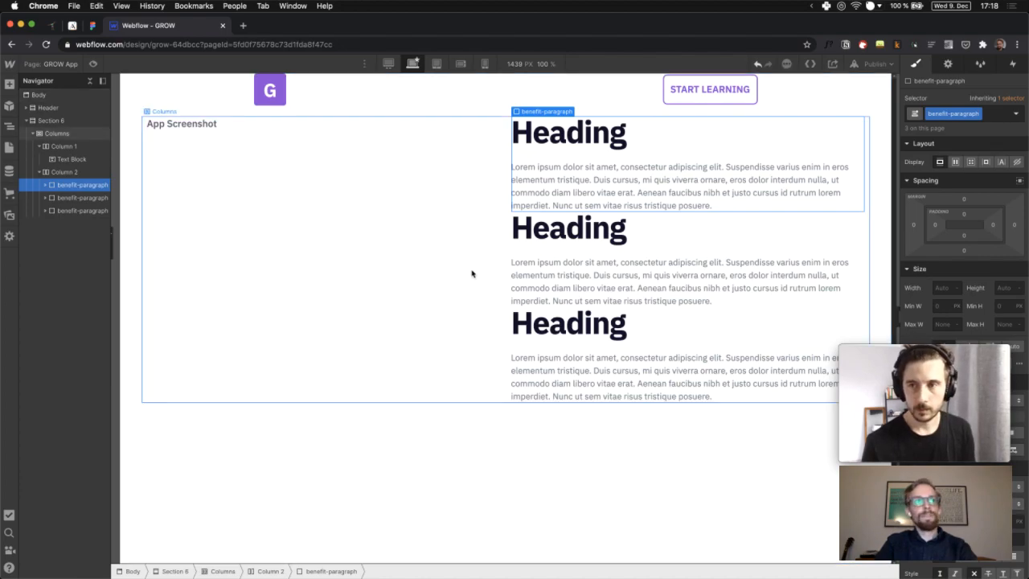
Give the first heading a new class named benefit-headline
{"action": "left_click", "coordinate": [579, 135]}
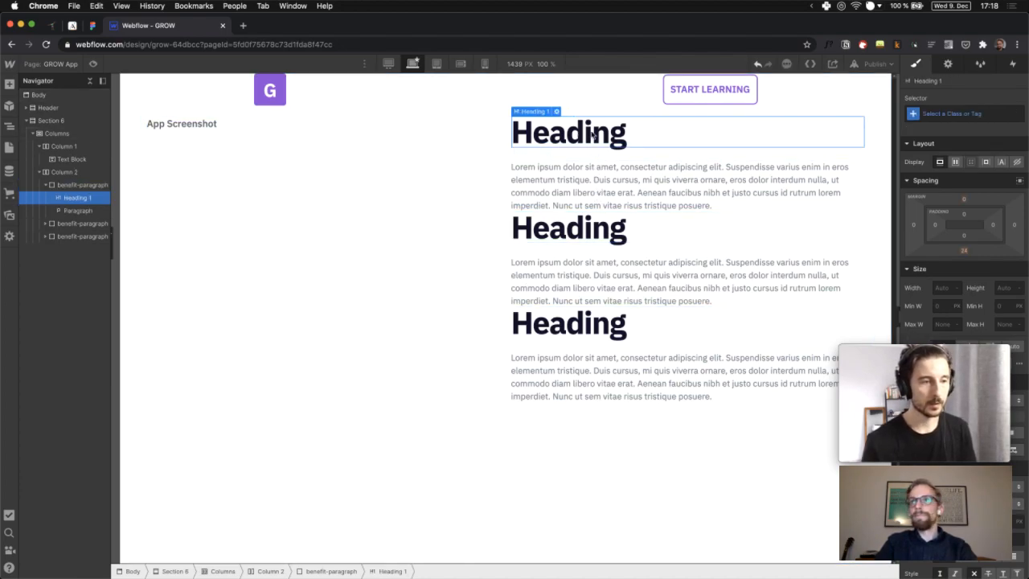
{"action": "left_click", "coordinate": [956, 115]}
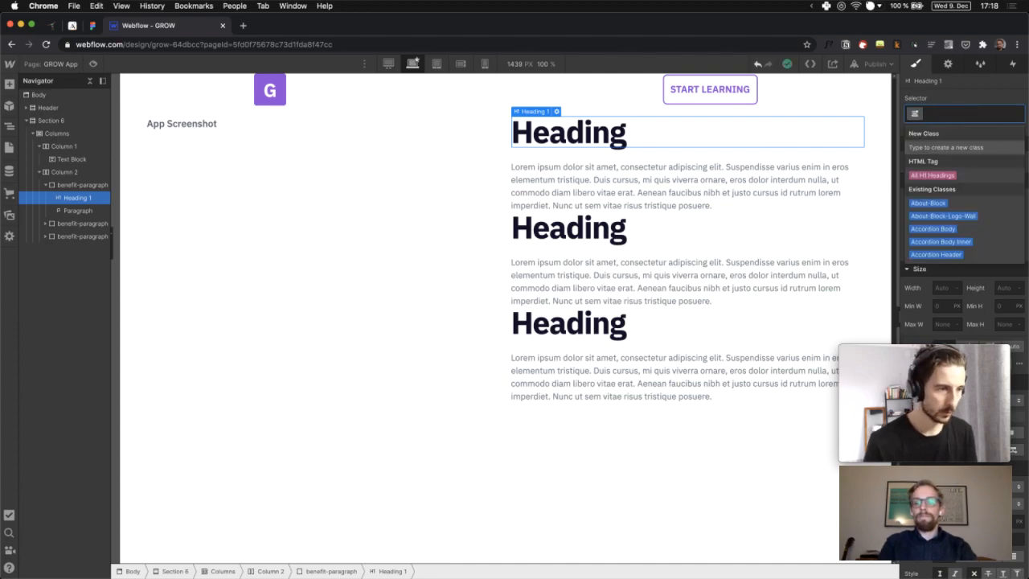
{"action": "type", "text": "h"}
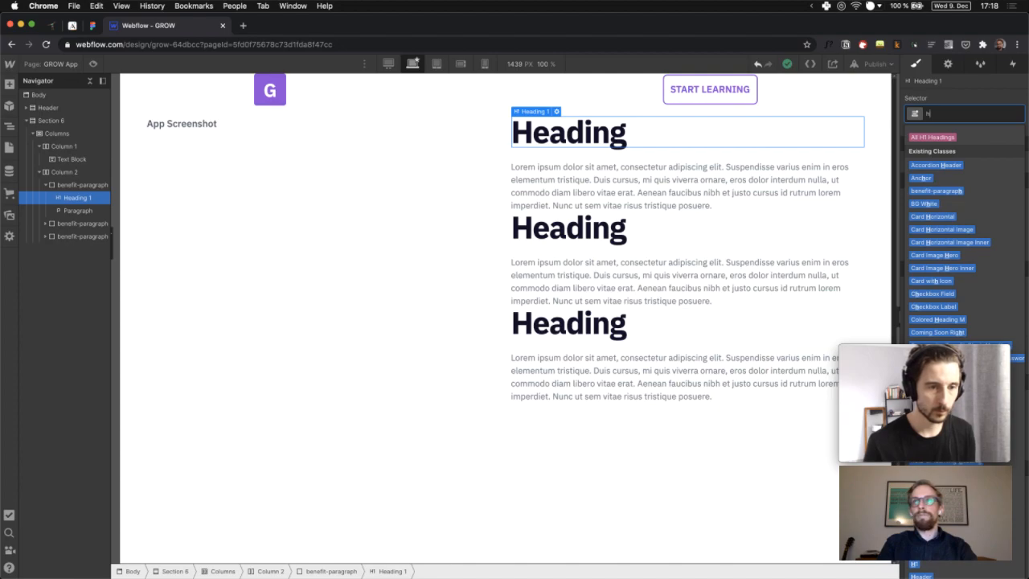
{"action": "key", "text": "BackSpace"}
{"action": "type", "text": "benefit-"}
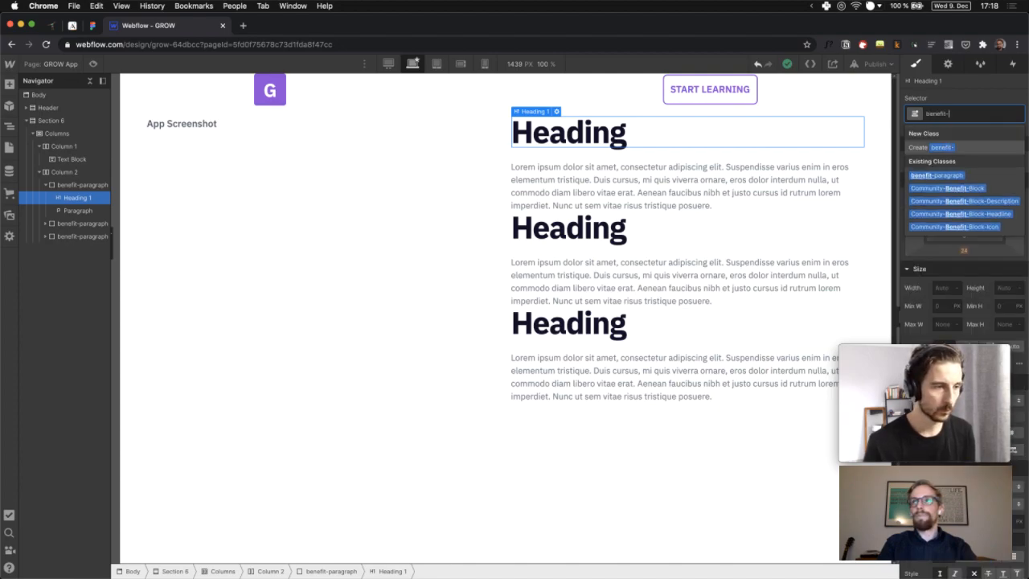
{"action": "type", "text": "para"}
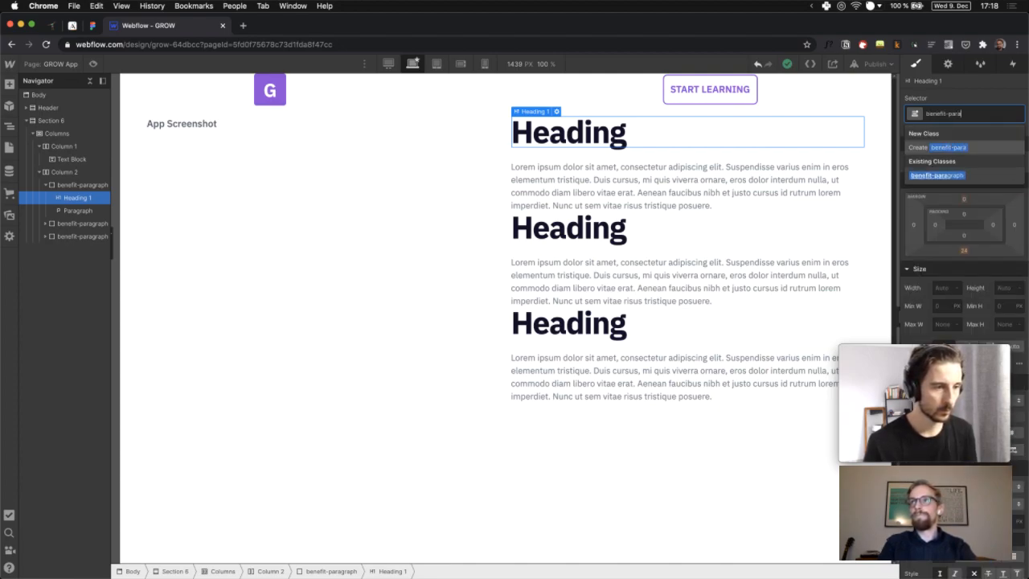
{"action": "type", "text": "gra"}
{"action": "key", "text": "BackSpace"}
{"action": "key", "text": "BackSpace"}
{"action": "key", "text": "BackSpace"}
{"action": "key", "text": "BackSpace"}
{"action": "key", "text": "BackSpace"}
{"action": "key", "text": "BackSpace"}
{"action": "key", "text": "BackSpace"}
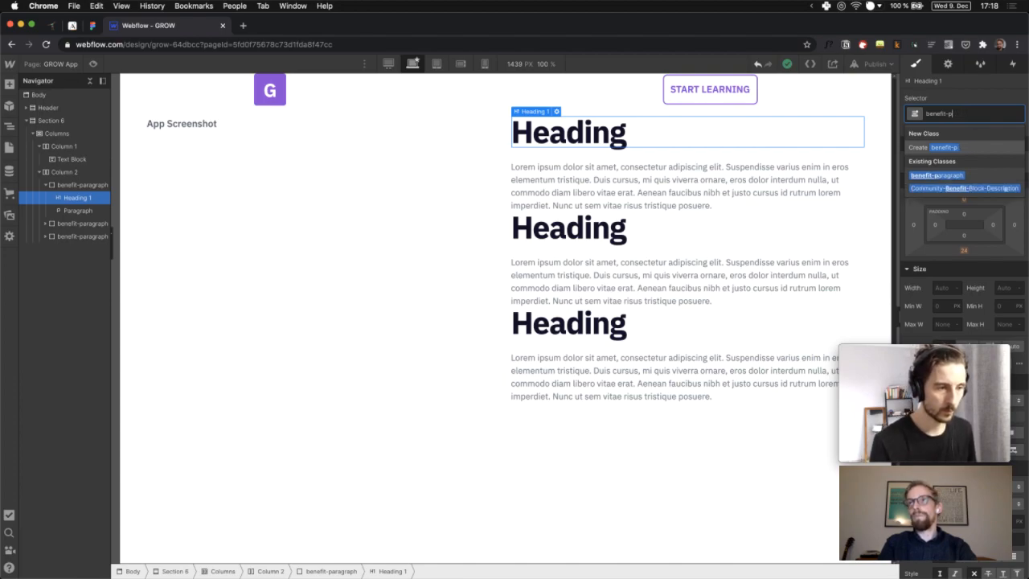
{"action": "type", "text": "headline"}
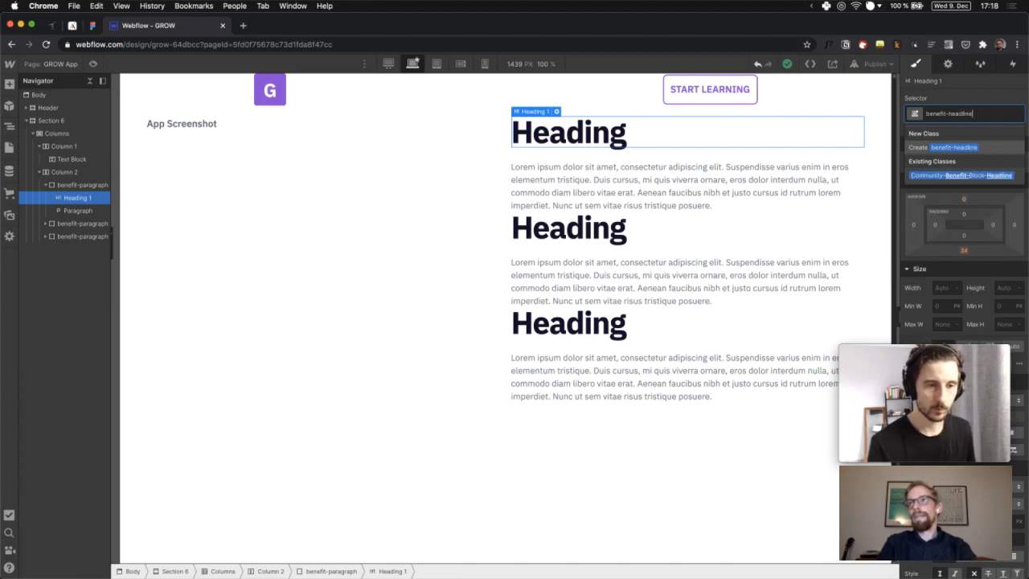
{"action": "key", "text": "Return"}
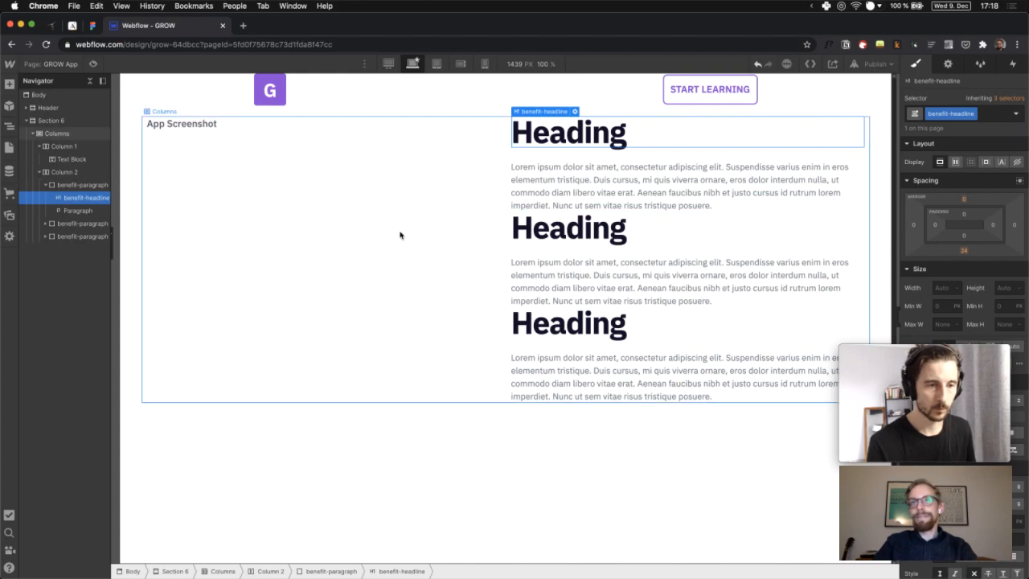
Delete the extra benefit-paragraph copies from the Navigator
{"action": "left_click", "coordinate": [45, 224]}
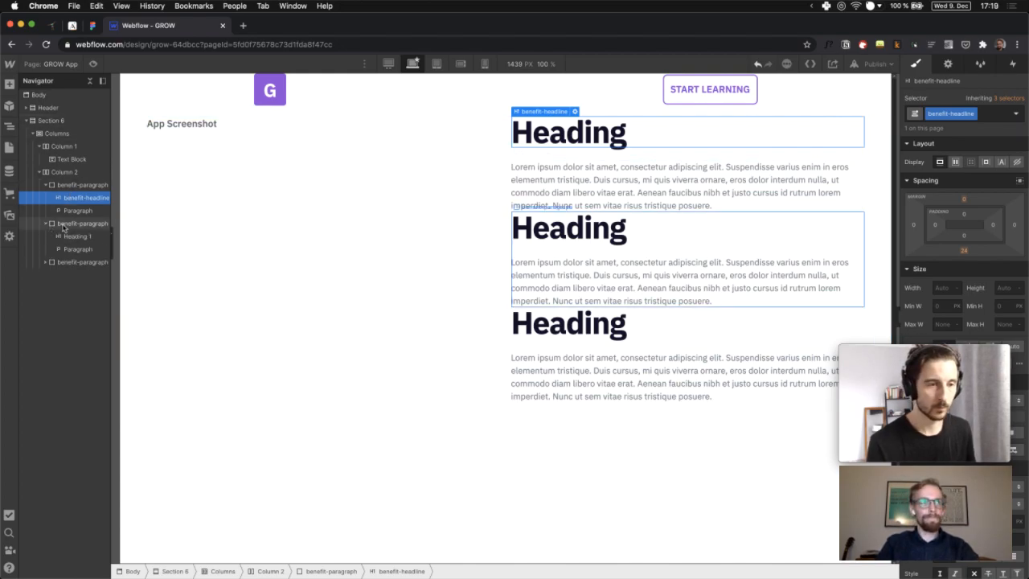
{"action": "left_click", "coordinate": [62, 227]}
{"action": "key", "text": "Delete"}
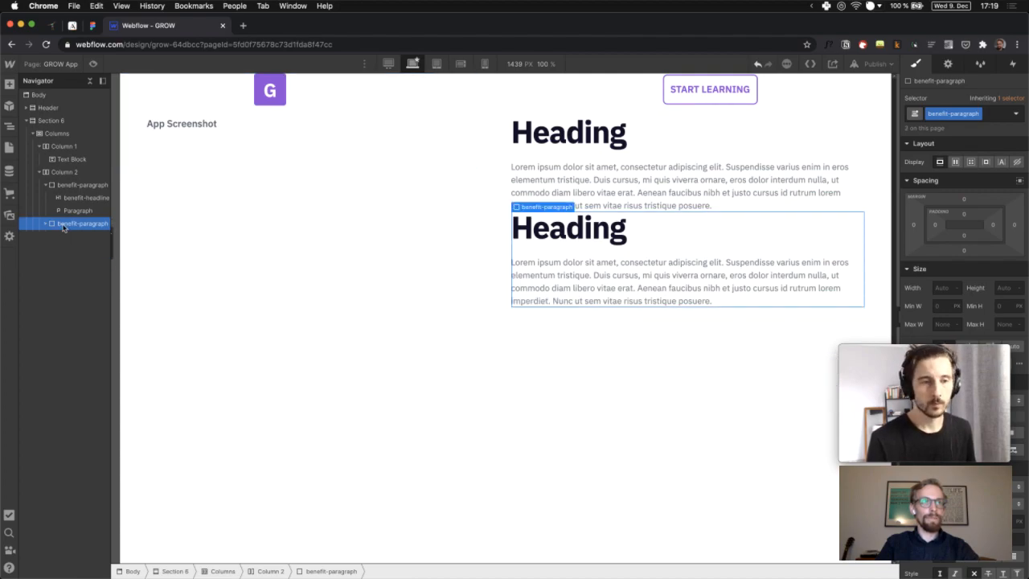
{"action": "key", "text": "Delete"}
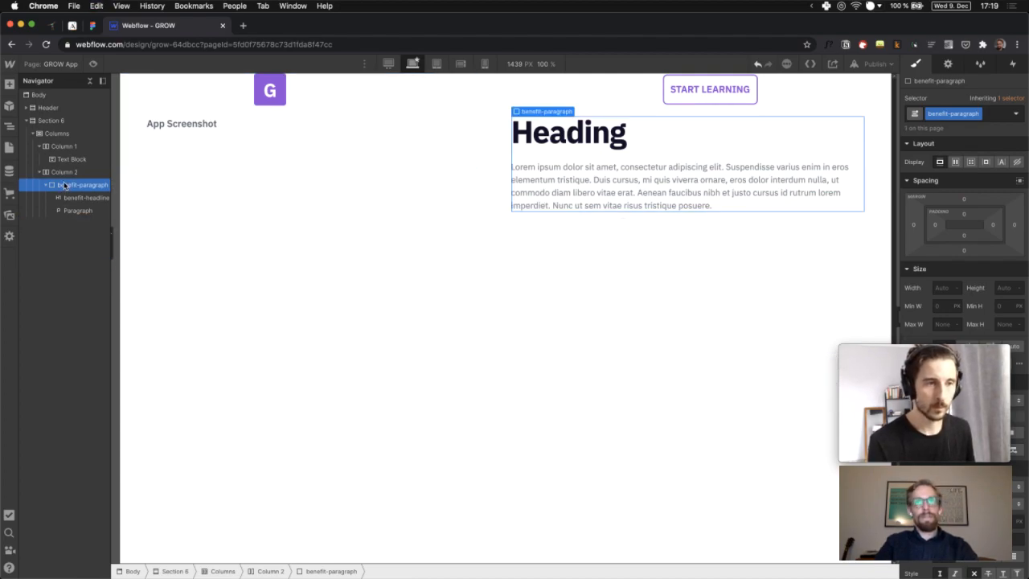
Duplicate the benefit-paragraph block twice so Column 2 again has three copies
{"action": "key", "text": "super+v"}
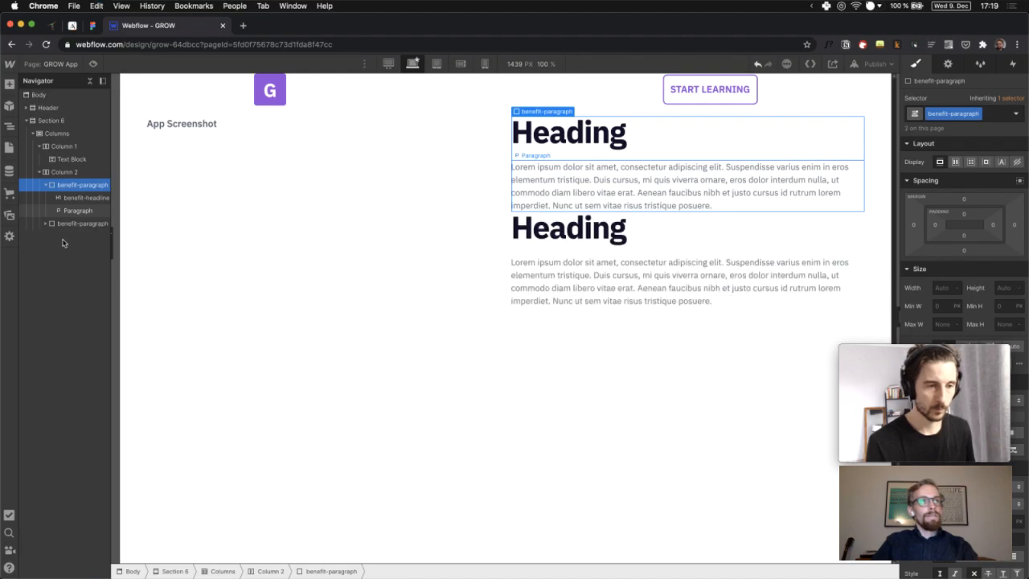
{"action": "key", "text": "super+v"}
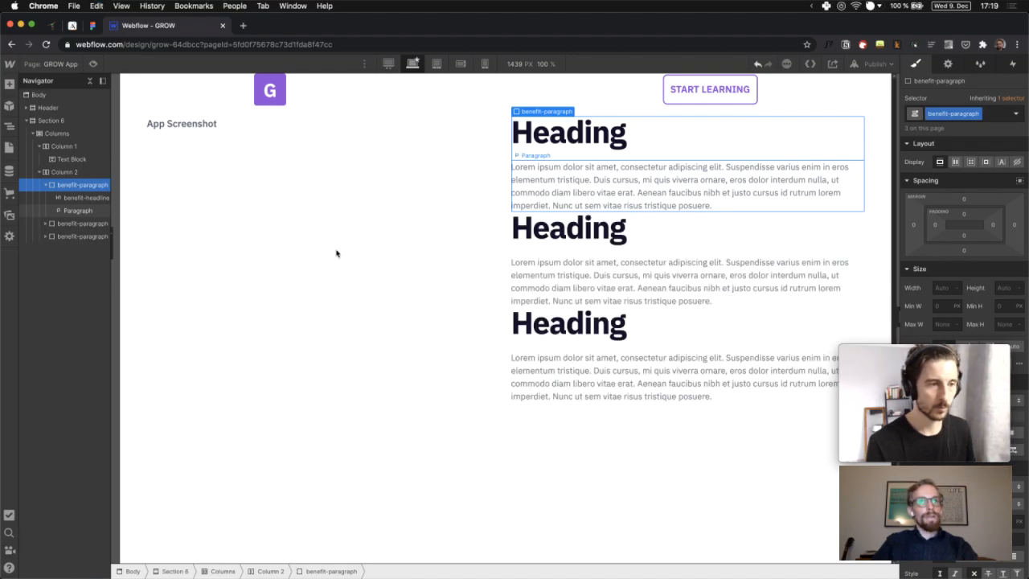
{"action": "left_click", "coordinate": [562, 131]}
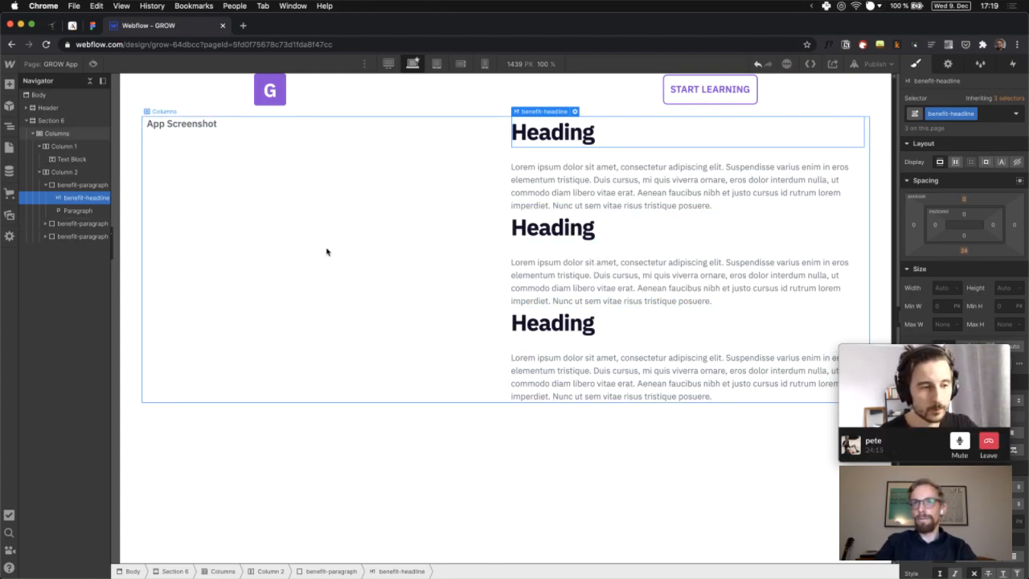
Give the benefit-paragraph block 40 px bottom padding, then select the benefit headline
{"action": "left_click", "coordinate": [82, 186]}
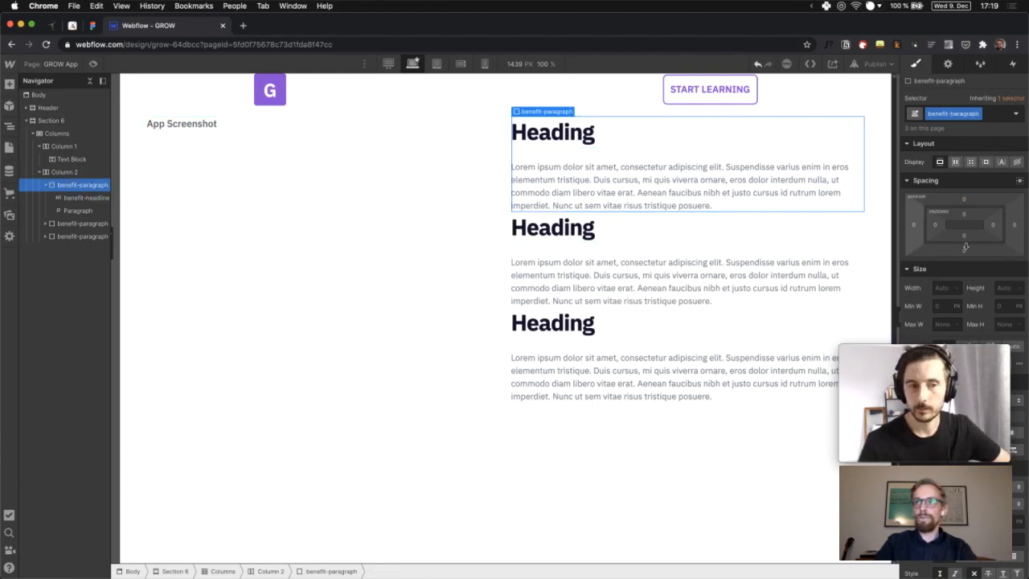
{"action": "left_click", "coordinate": [965, 249]}
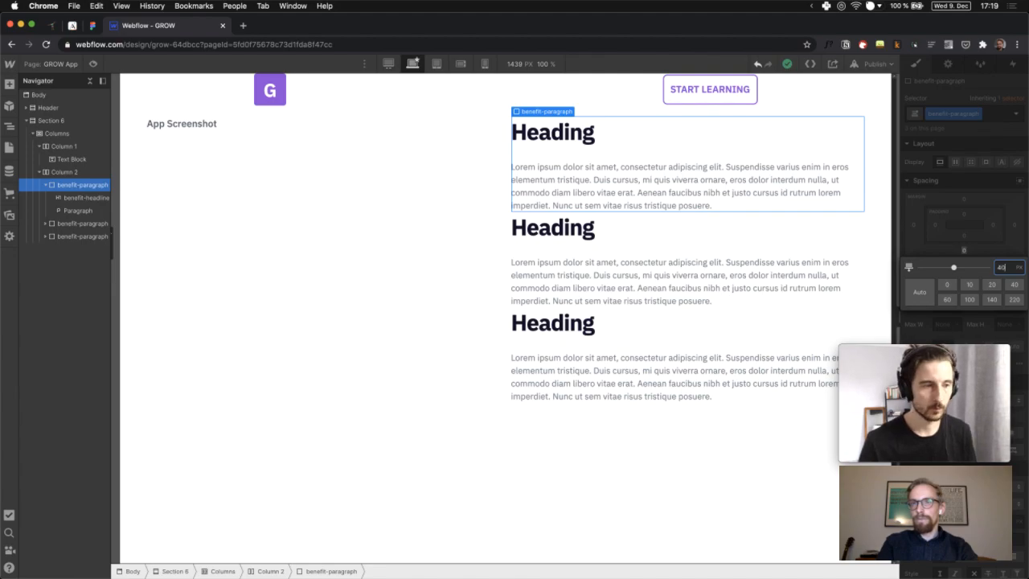
{"action": "key", "text": "Return"}
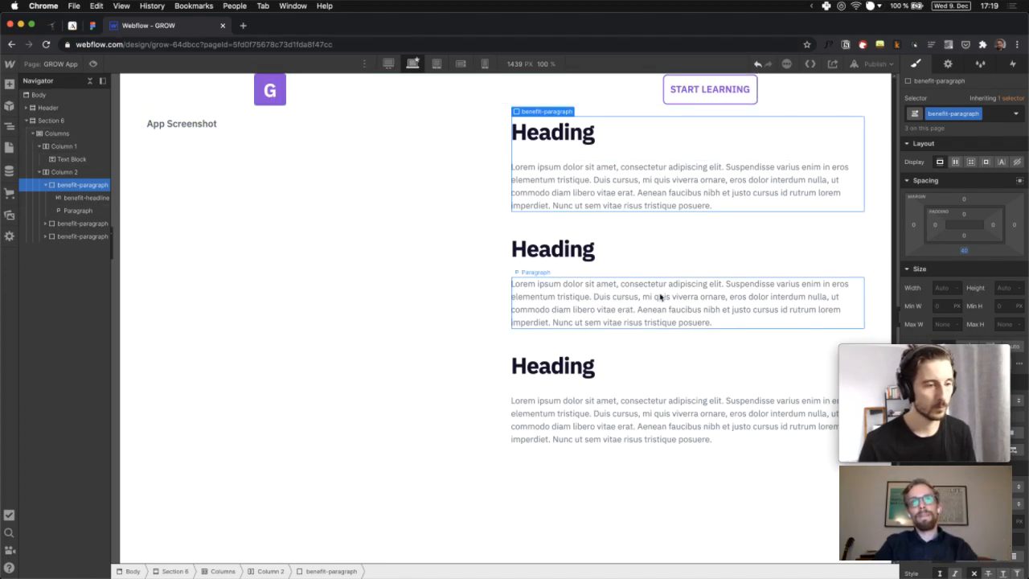
{"action": "left_click", "coordinate": [567, 131]}
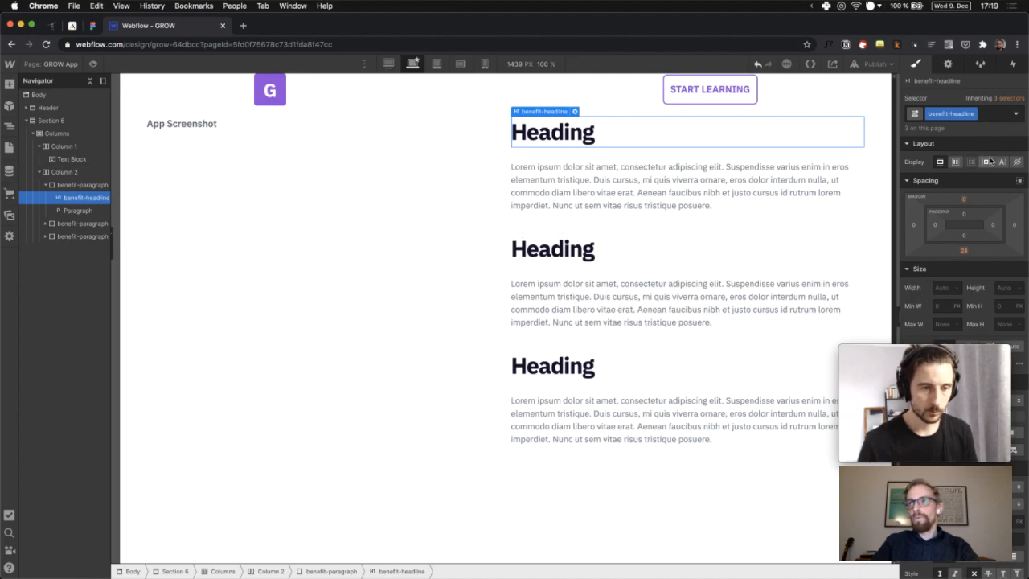
{"action": "mouse_move", "coordinate": [970, 429]}
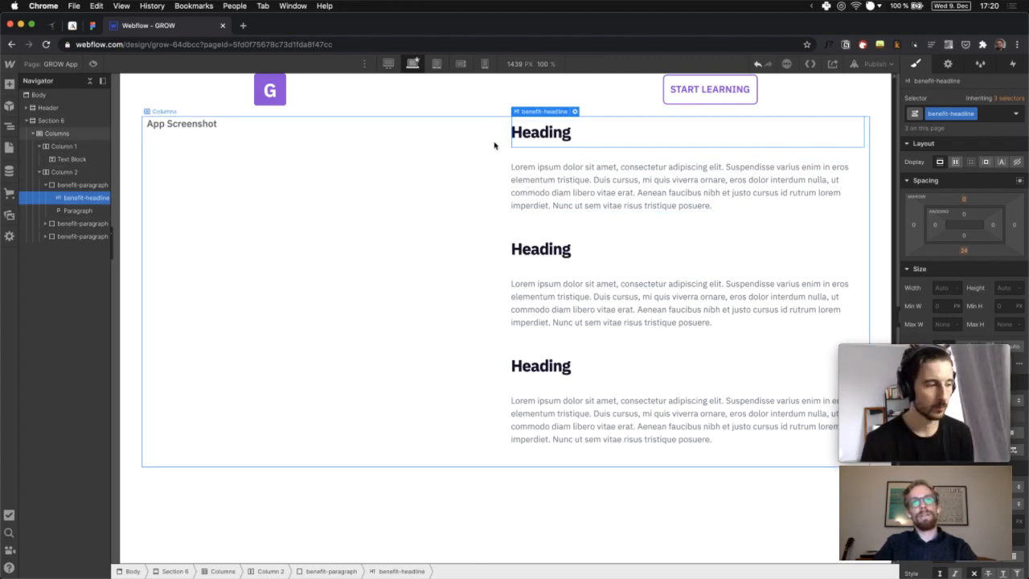
Go to the Build & grow - on Twitch page and select its twitch-email-signup form block
{"action": "left_click", "coordinate": [46, 66]}
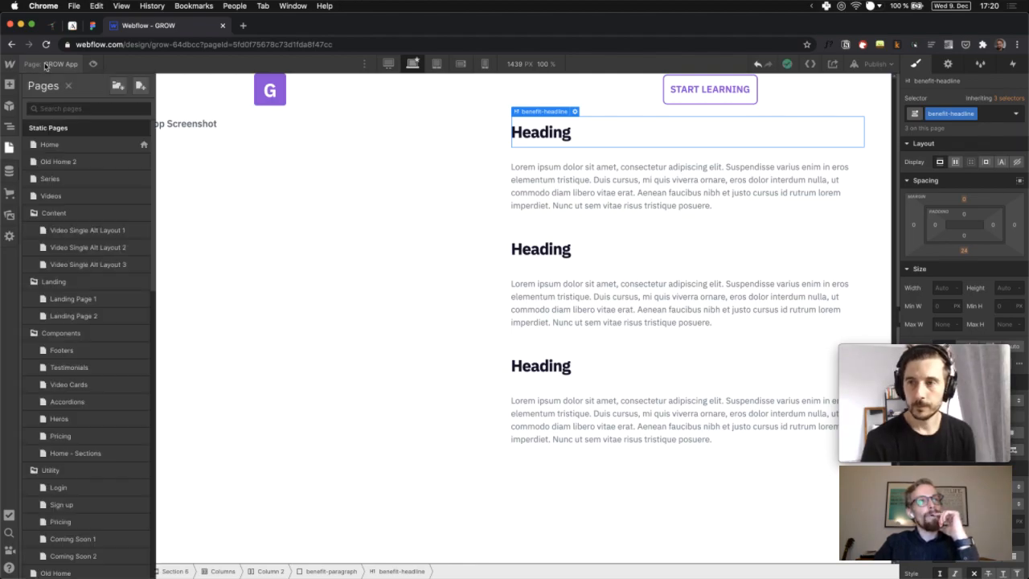
{"action": "scroll", "coordinate": [109, 285], "scroll_direction": "down", "scroll_amount": 10}
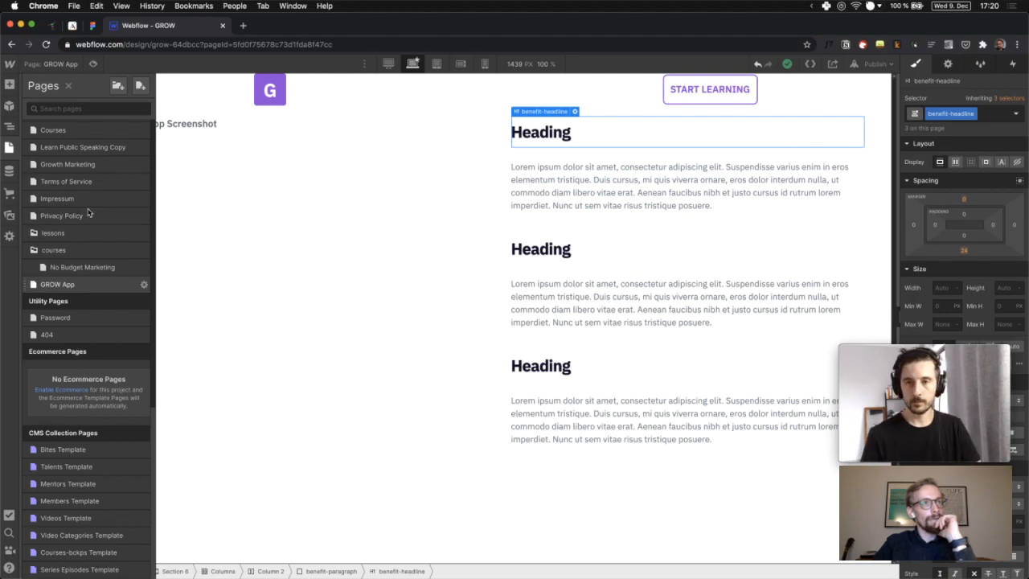
{"action": "scroll", "coordinate": [90, 212], "scroll_direction": "up", "scroll_amount": 3}
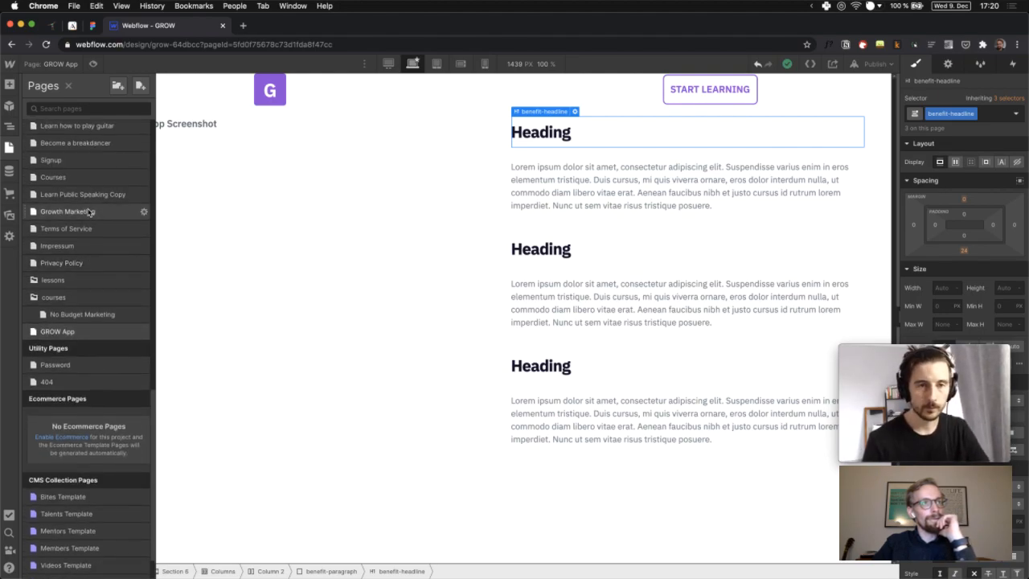
{"action": "scroll", "coordinate": [61, 213], "scroll_direction": "up", "scroll_amount": 2}
{"action": "scroll", "coordinate": [60, 213], "scroll_direction": "up", "scroll_amount": 5}
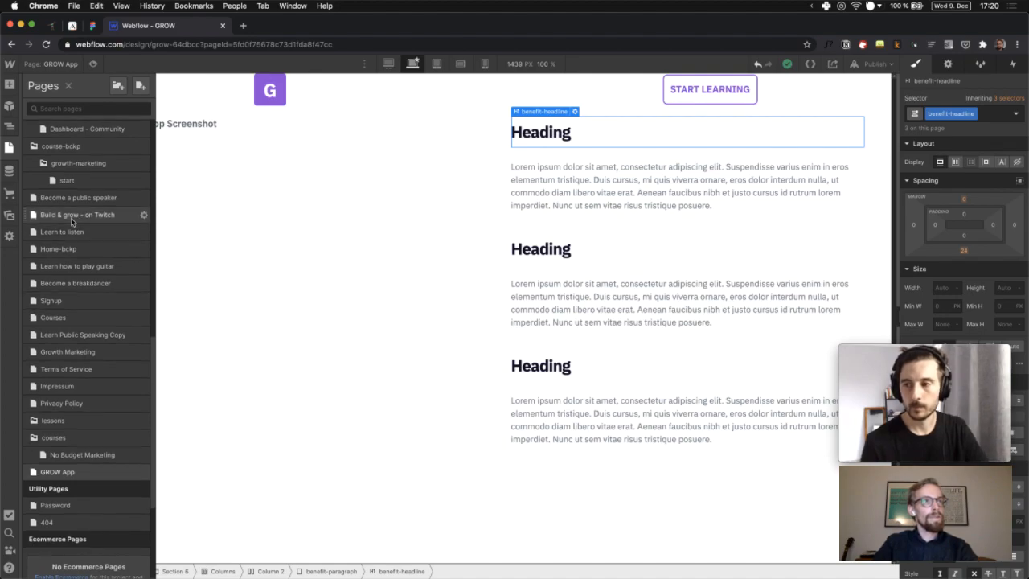
{"action": "left_click", "coordinate": [72, 218]}
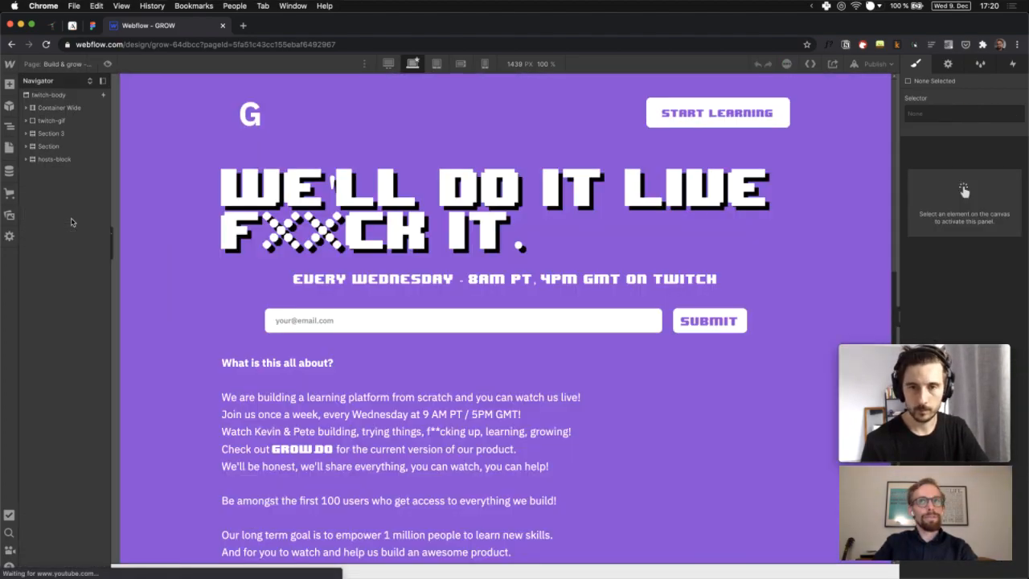
{"action": "left_click", "coordinate": [406, 321]}
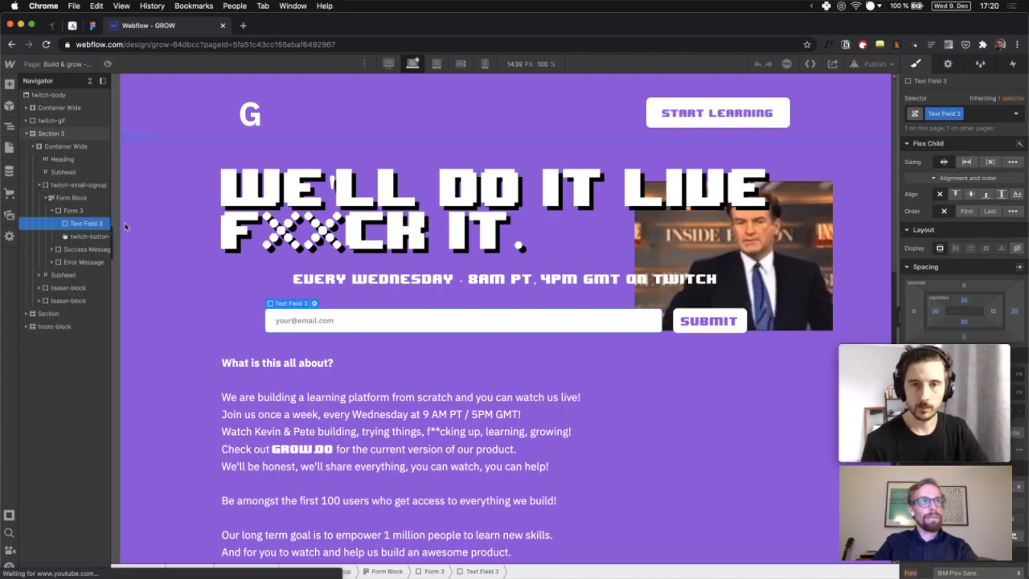
{"action": "left_click", "coordinate": [66, 189]}
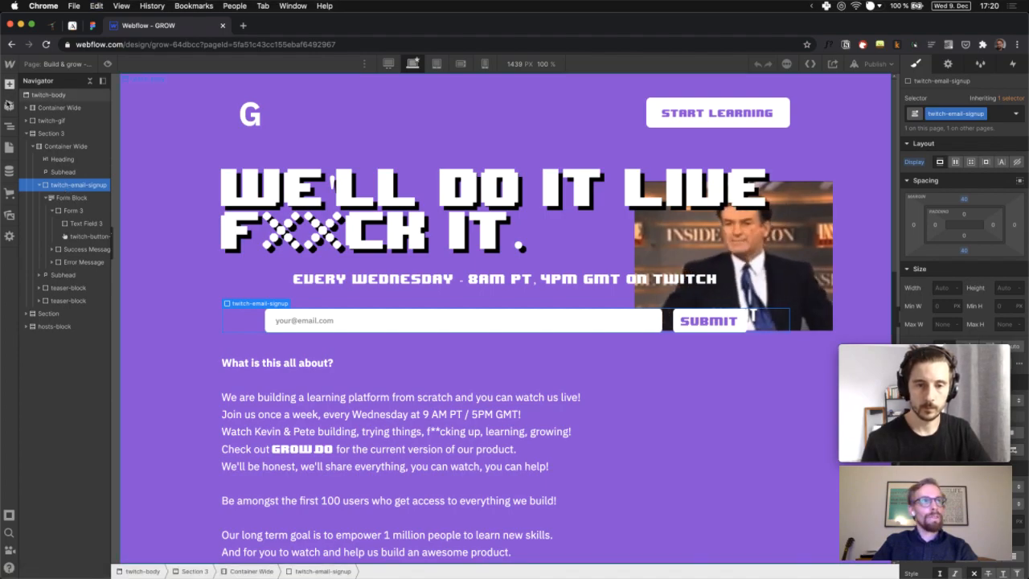
Return to the GROW App page from the Pages list
{"action": "key", "text": "p"}
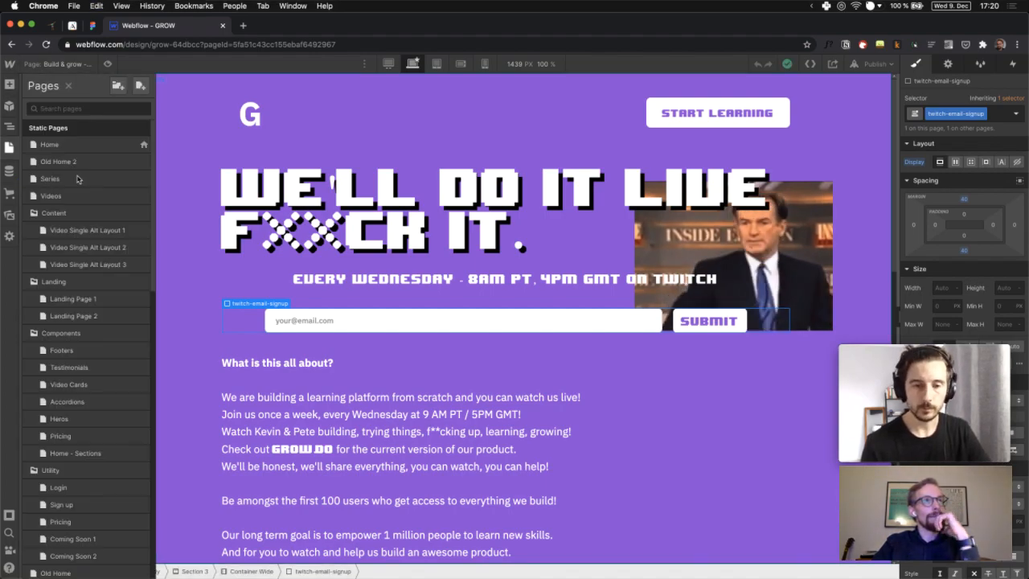
{"action": "scroll", "coordinate": [74, 332], "scroll_direction": "down", "scroll_amount": 10}
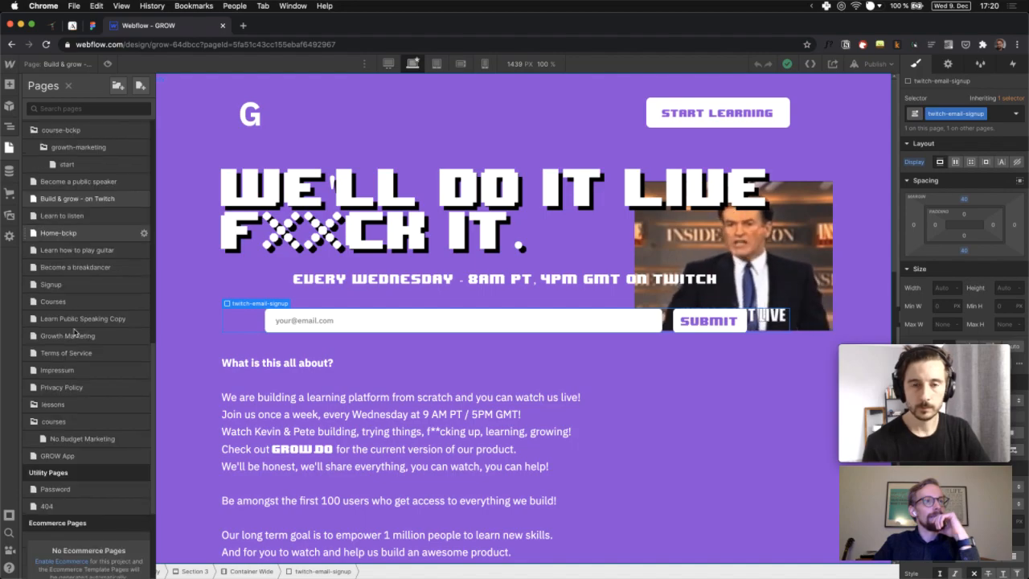
{"action": "scroll", "coordinate": [72, 338], "scroll_direction": "down", "scroll_amount": 1}
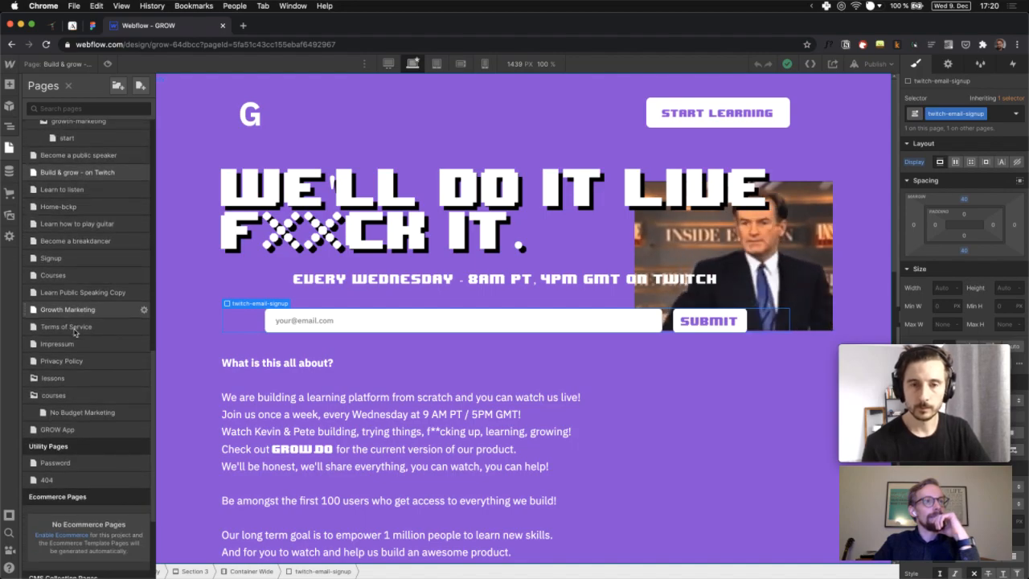
{"action": "left_click", "coordinate": [69, 429]}
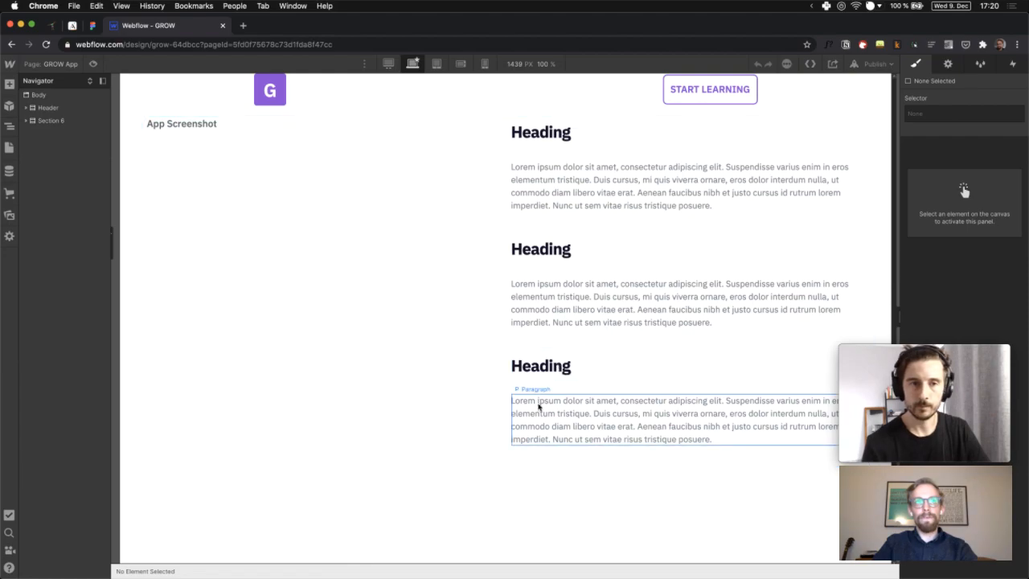
Add a Div Block inside Section 6 and paste the copied email signup form into it
{"action": "left_click", "coordinate": [26, 121]}
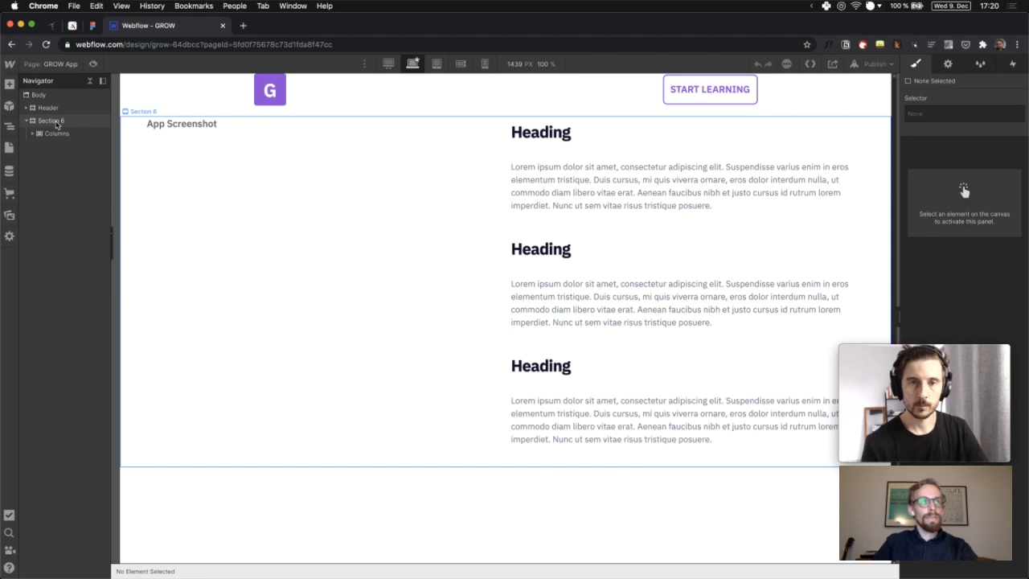
{"action": "left_click", "coordinate": [54, 122]}
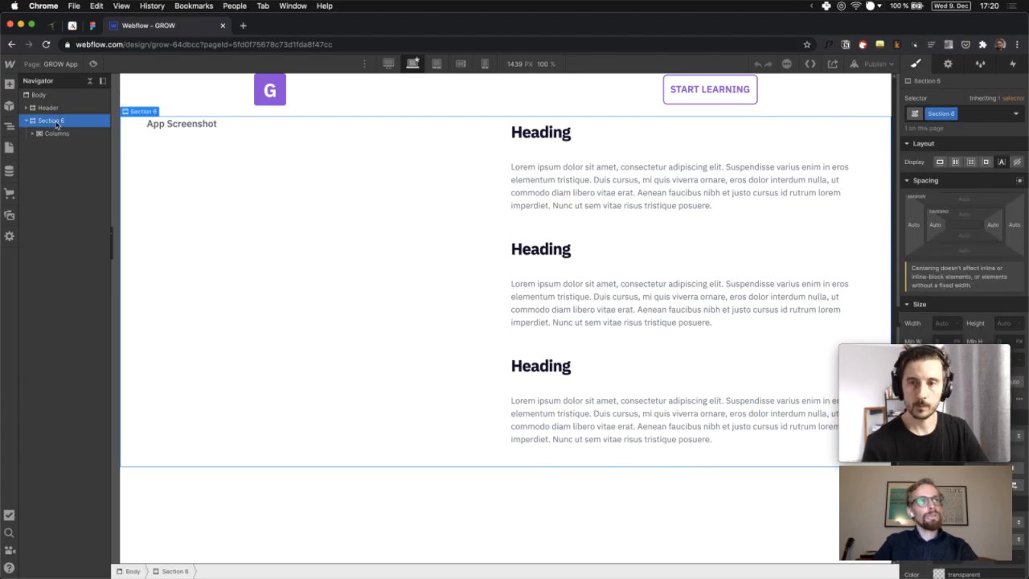
{"action": "left_click", "coordinate": [9, 86]}
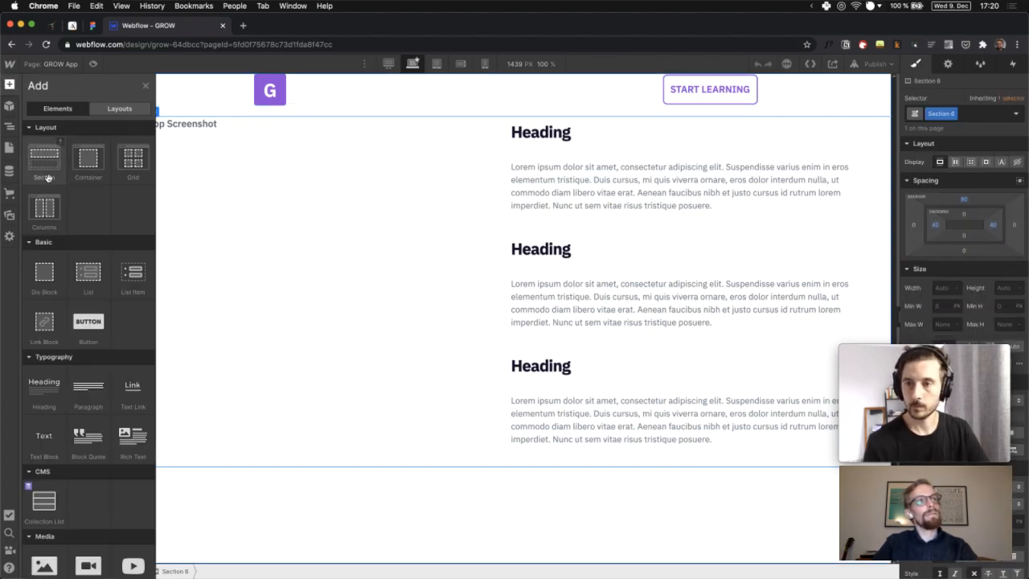
{"action": "left_click", "coordinate": [48, 274]}
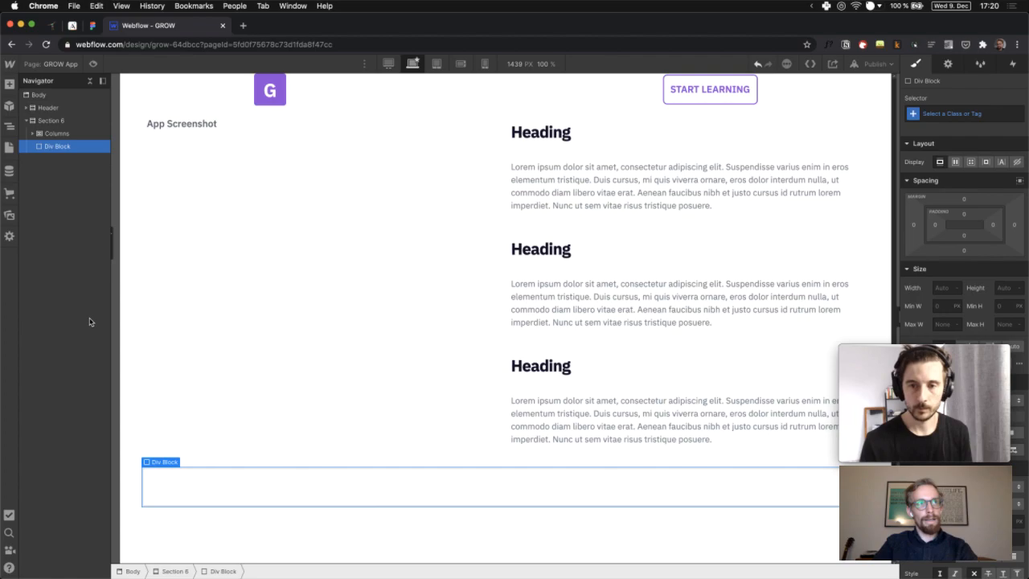
{"action": "key", "text": "super+v"}
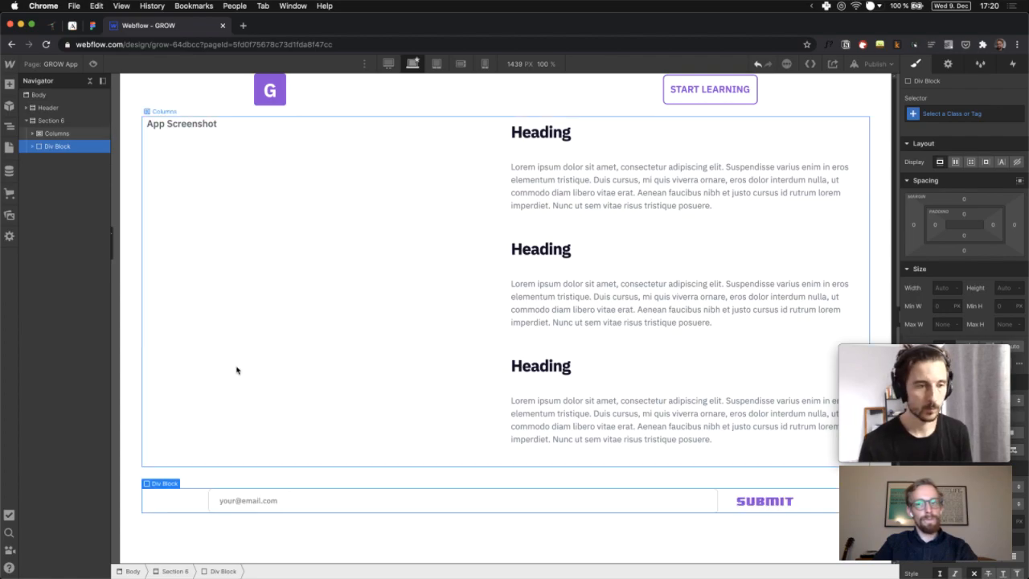
{"action": "left_click", "coordinate": [752, 501]}
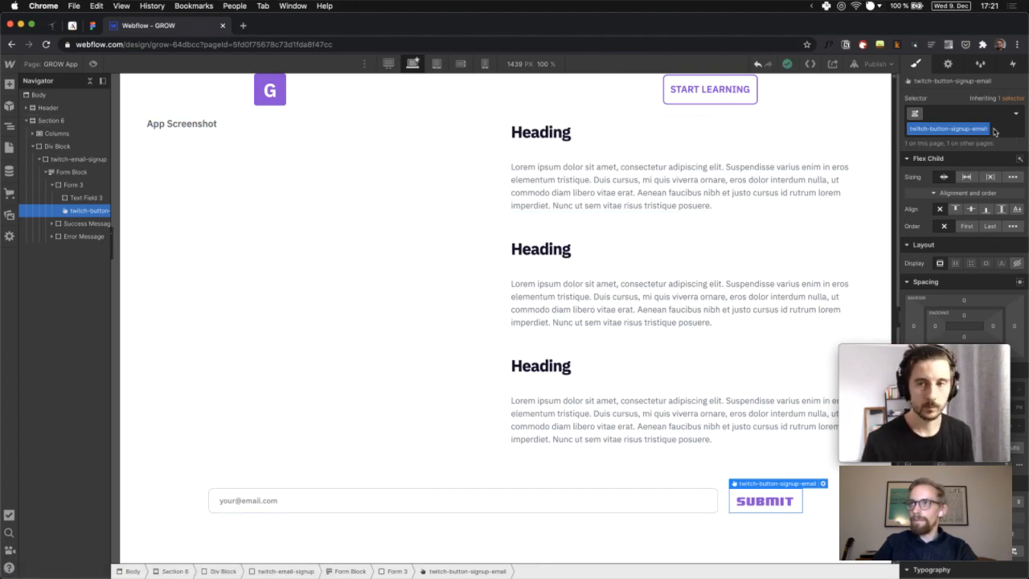
Add combo class app-signup-button to the SUBMIT button and duplicate its base class as twitch-button-signup-email Copy
{"action": "left_click", "coordinate": [995, 131]}
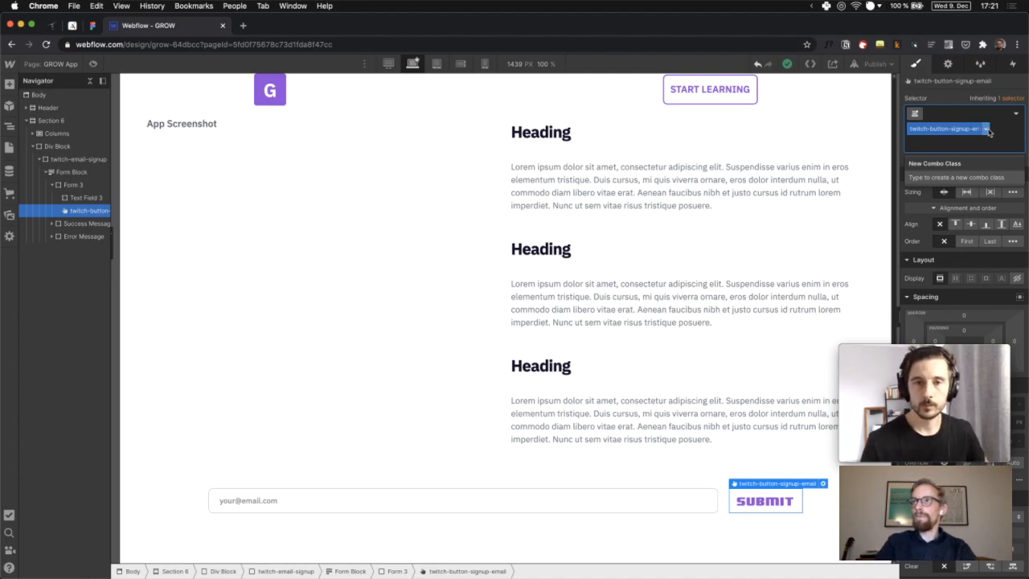
{"action": "left_click", "coordinate": [990, 131]}
{"action": "left_click", "coordinate": [986, 129]}
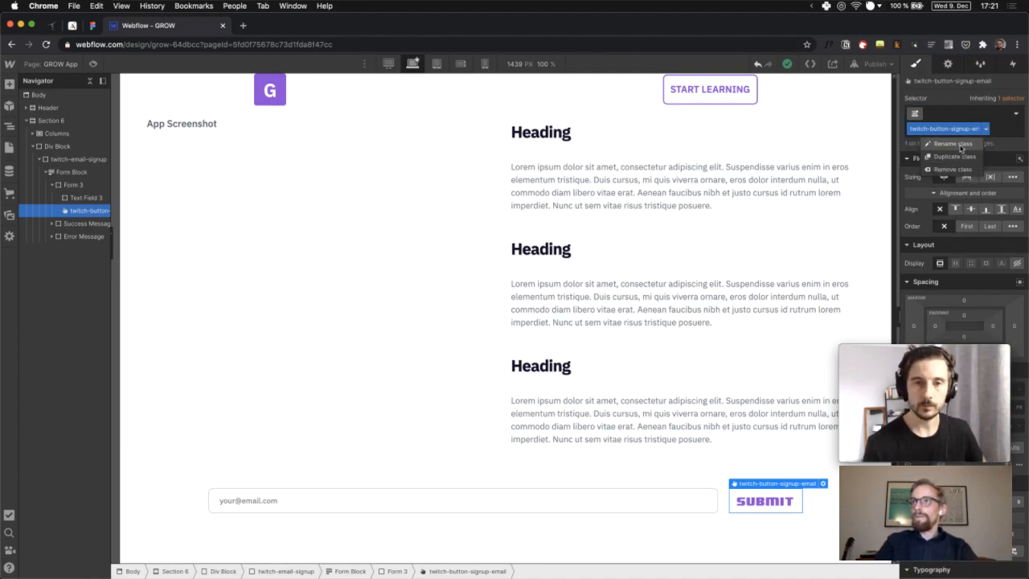
{"action": "left_click", "coordinate": [997, 132]}
{"action": "left_click", "coordinate": [997, 132]}
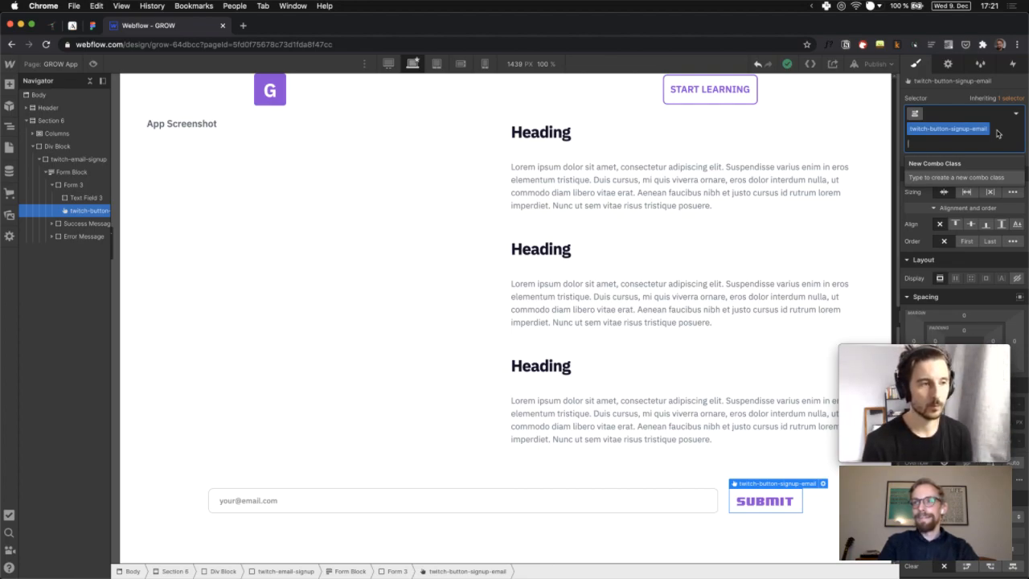
{"action": "type", "text": "app-signup-butto"}
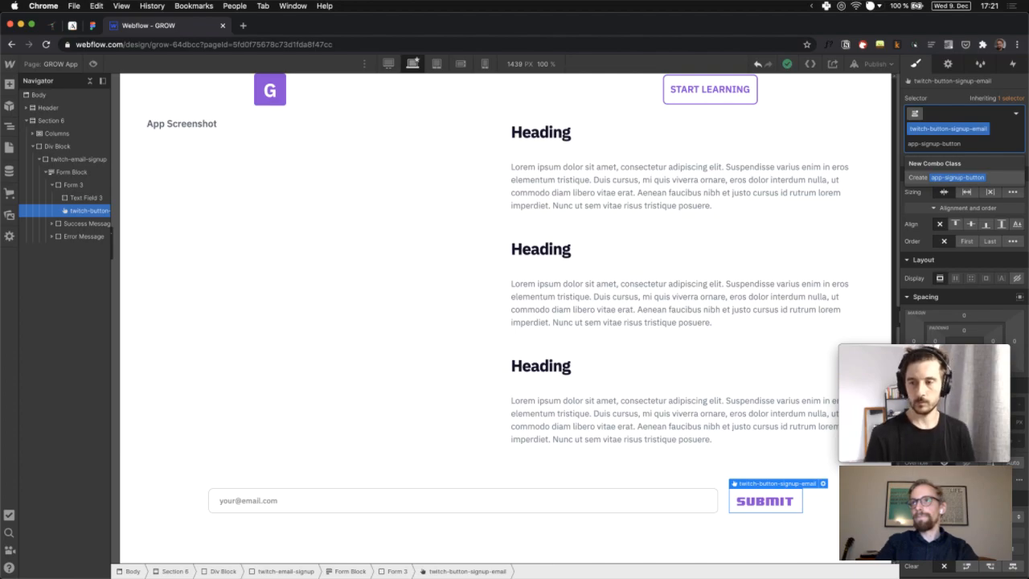
{"action": "type", "text": "n"}
{"action": "key", "text": "Return"}
{"action": "left_click", "coordinate": [987, 129]}
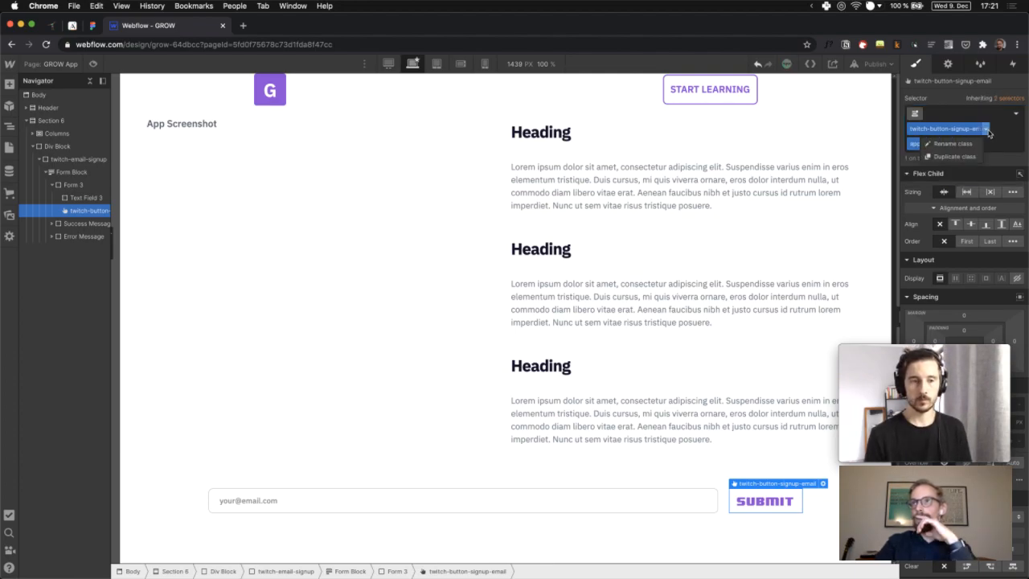
{"action": "left_click", "coordinate": [967, 156]}
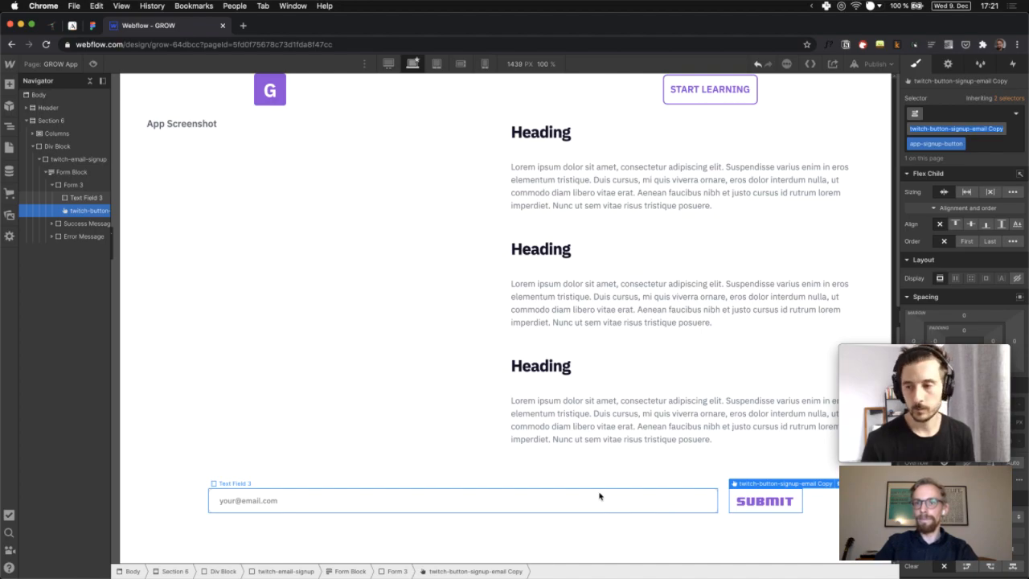
Set the Submit button's font to IBM Plex Sans
{"action": "mouse_move", "coordinate": [980, 385]}
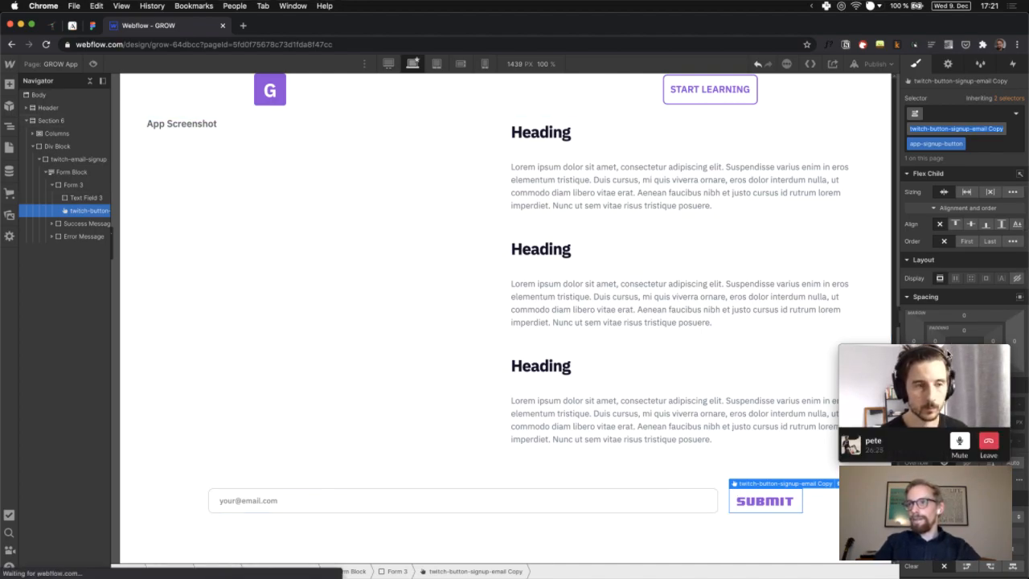
{"action": "left_click_drag", "start_coordinate": [948, 354], "coordinate": [935, 369]}
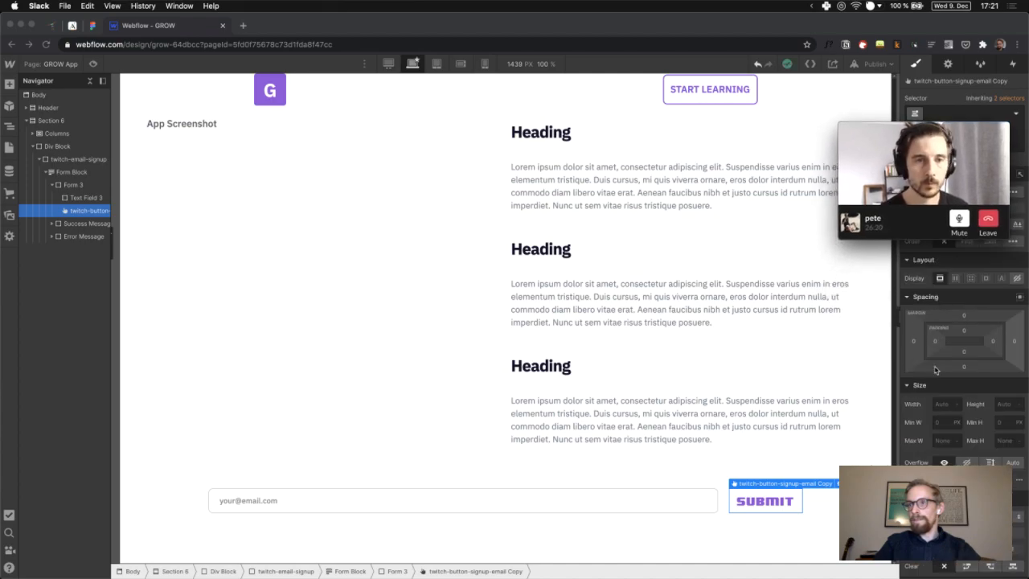
{"action": "scroll", "coordinate": [935, 369], "scroll_direction": "down", "scroll_amount": 5}
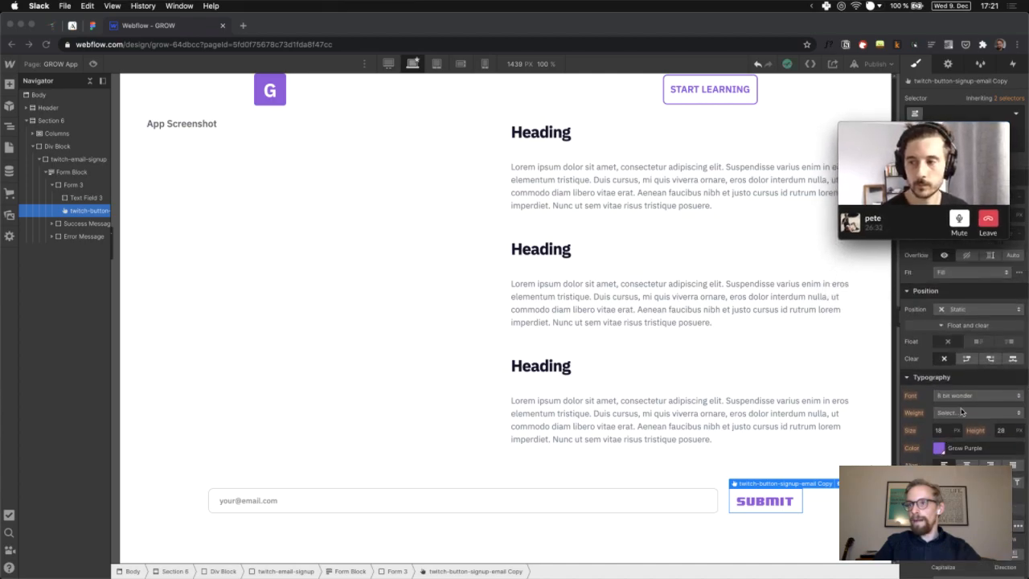
{"action": "left_click", "coordinate": [957, 397]}
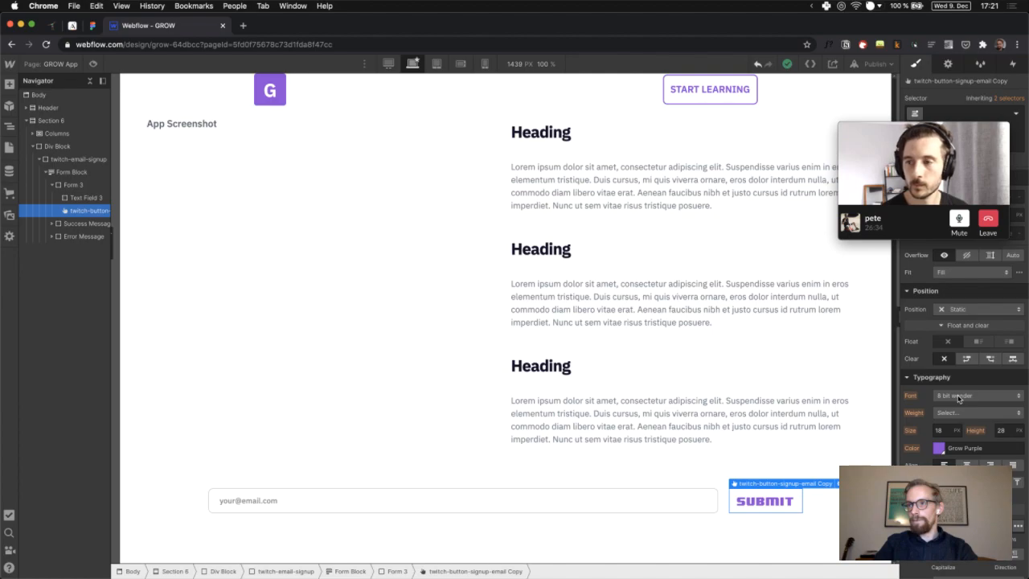
{"action": "left_click", "coordinate": [958, 397]}
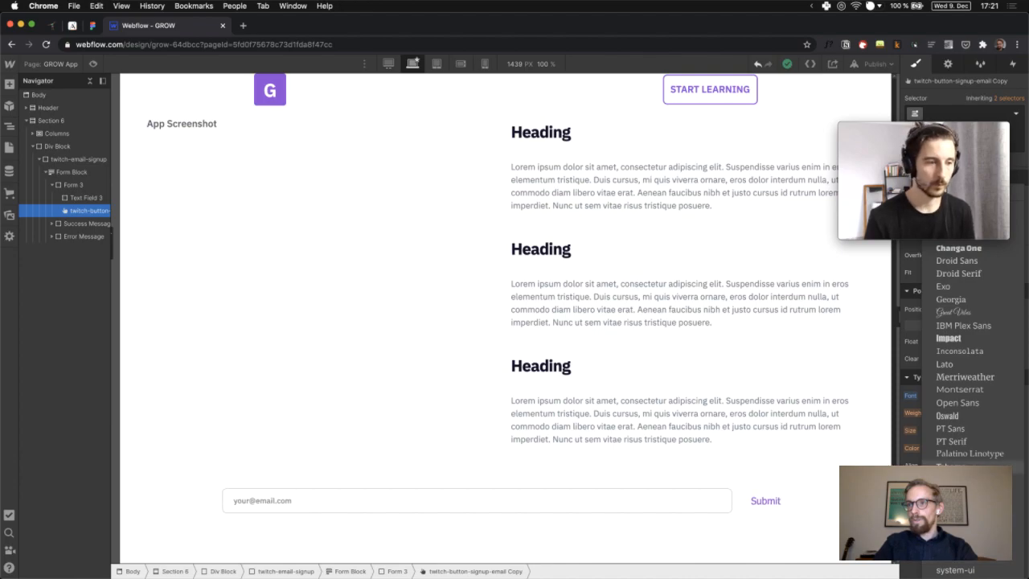
{"action": "left_click", "coordinate": [974, 326]}
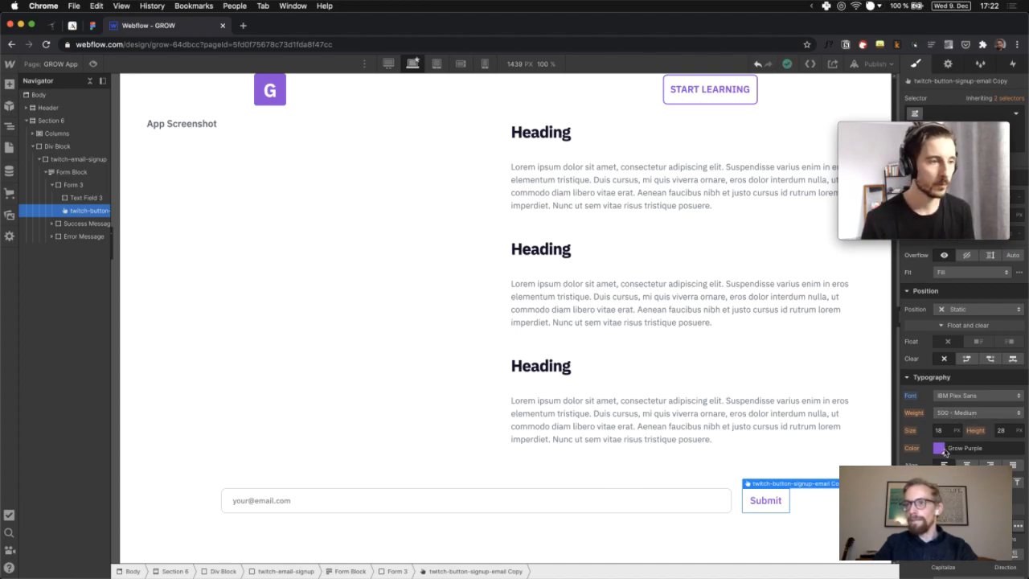
Give the Submit button a Grow Purple background
{"action": "scroll", "coordinate": [961, 338], "scroll_direction": "up", "scroll_amount": 2}
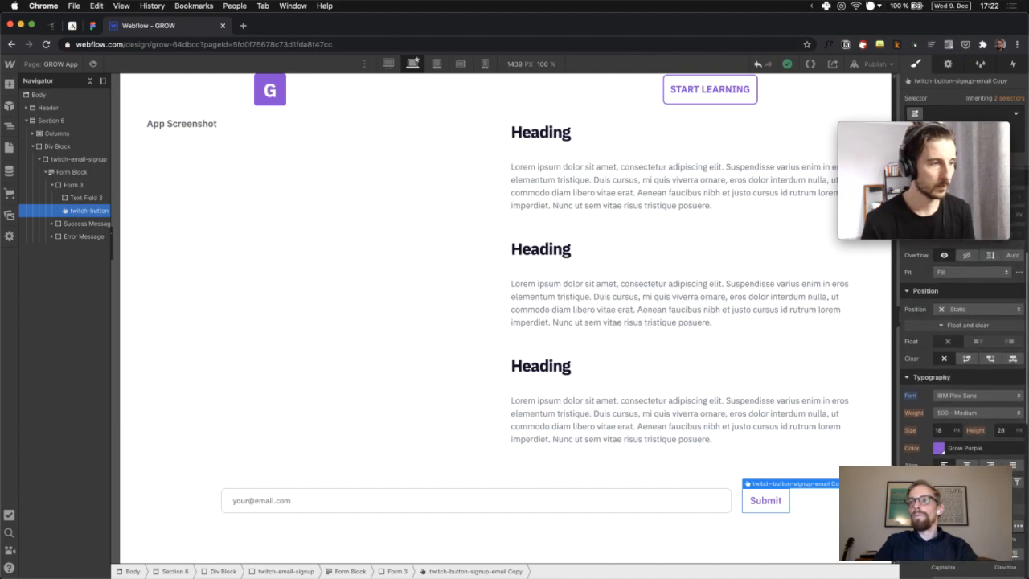
{"action": "scroll", "coordinate": [961, 338], "scroll_direction": "down", "scroll_amount": 1}
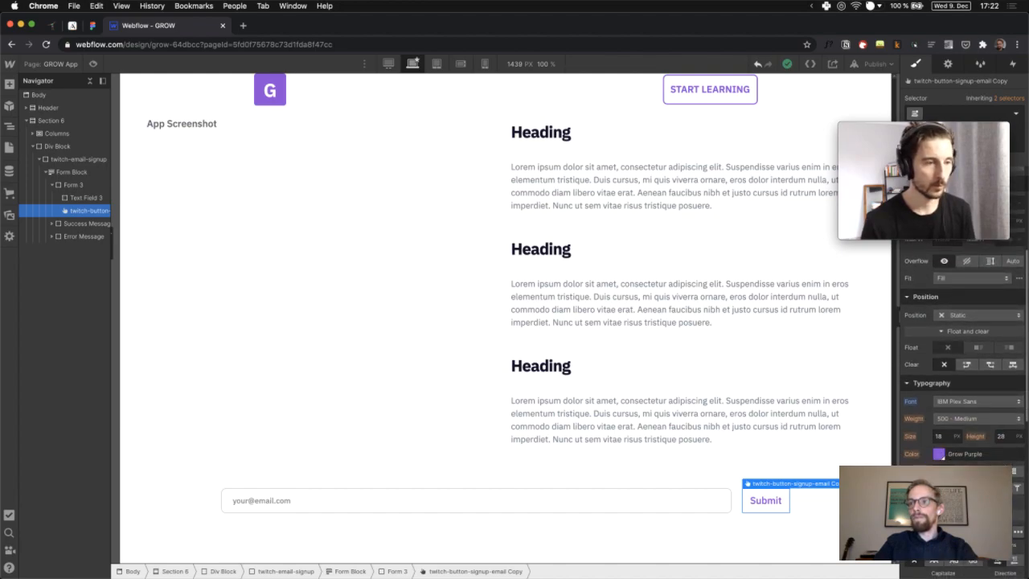
{"action": "scroll", "coordinate": [961, 338], "scroll_direction": "down", "scroll_amount": 5}
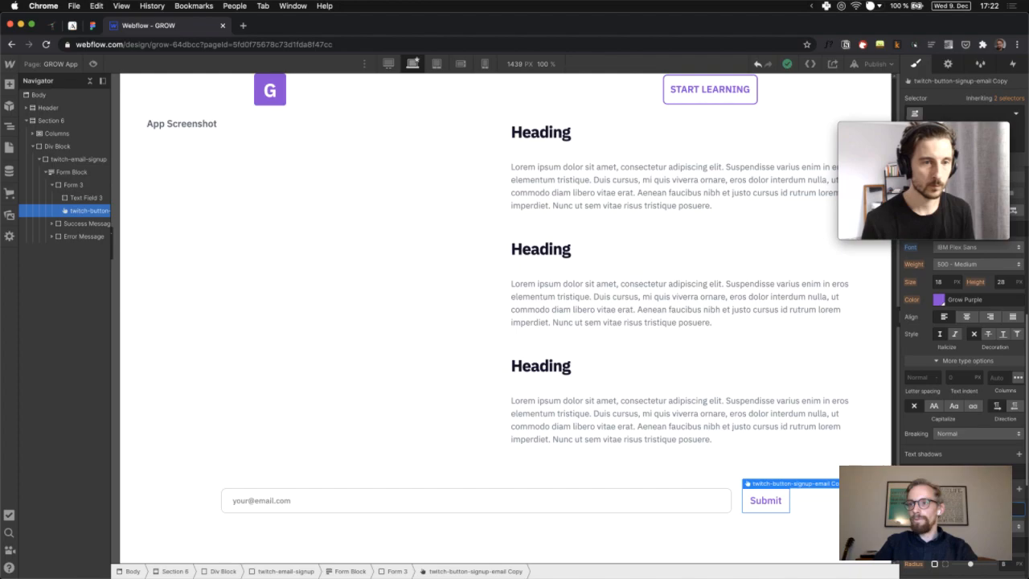
{"action": "left_click", "coordinate": [939, 509]}
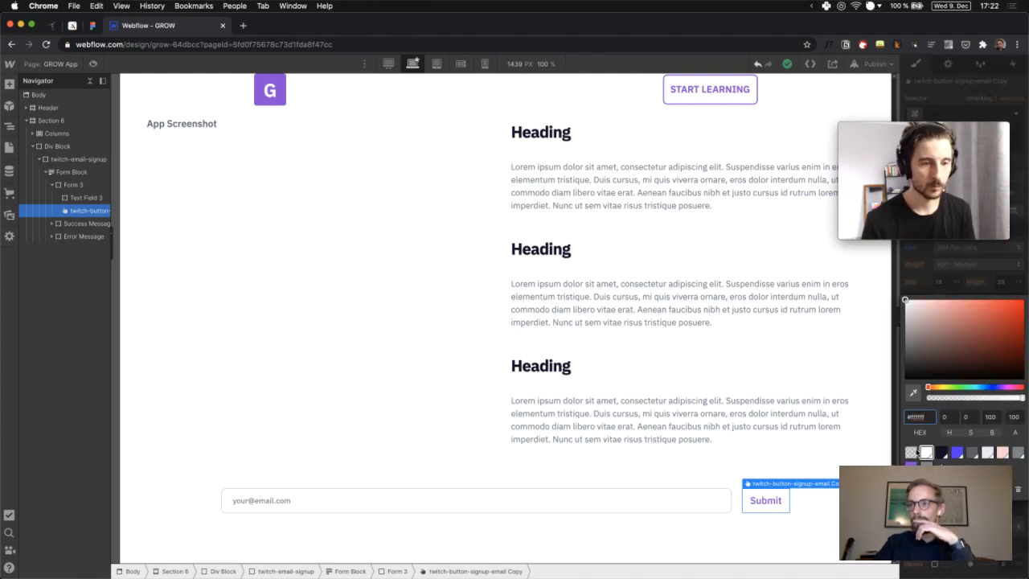
{"action": "left_click", "coordinate": [911, 463]}
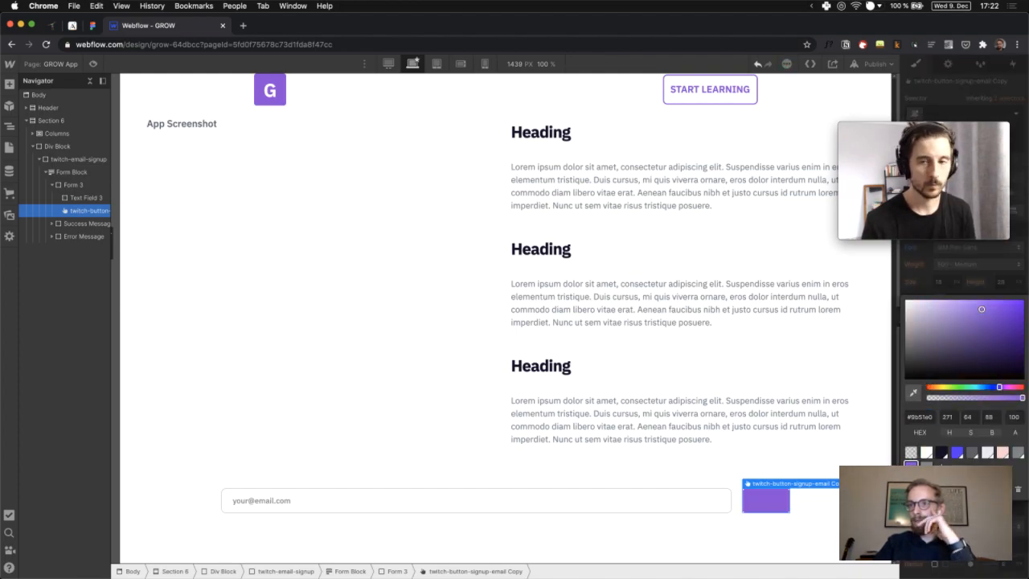
{"action": "key", "text": "Escape"}
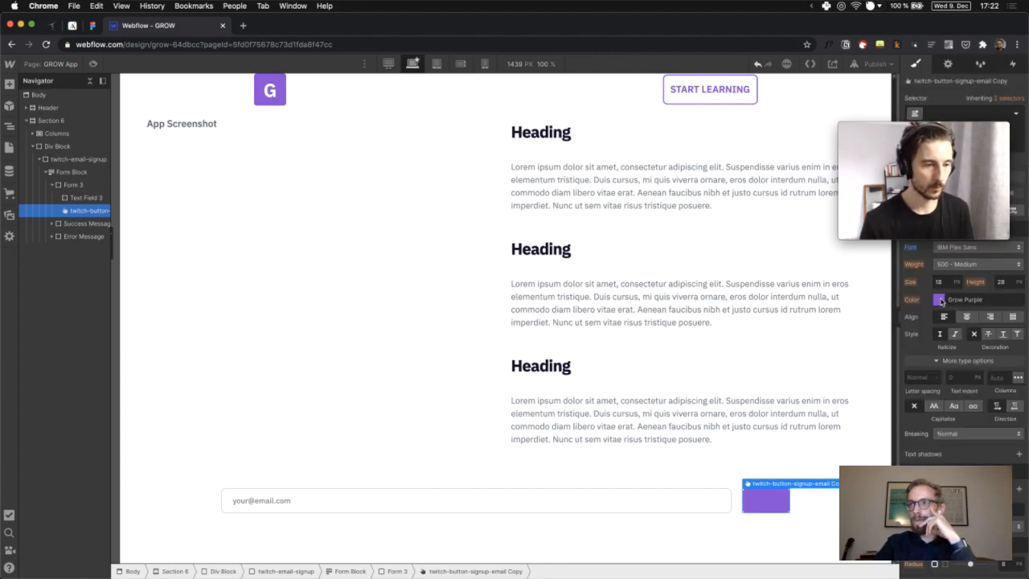
Make the button text white (#fff) at 400 Normal weight
{"action": "left_click", "coordinate": [939, 300]}
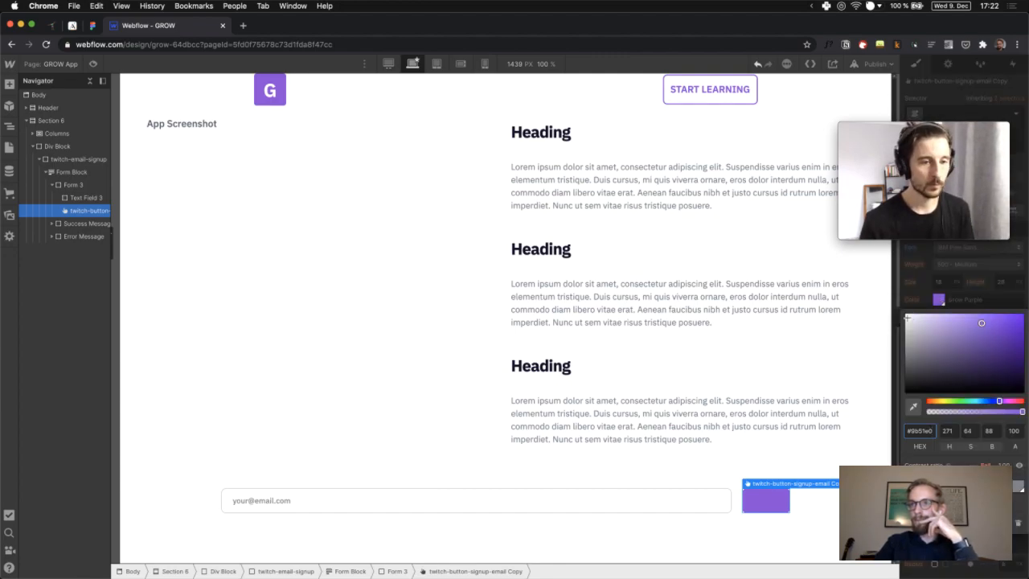
{"action": "type", "text": "fff"}
{"action": "key", "text": "Return"}
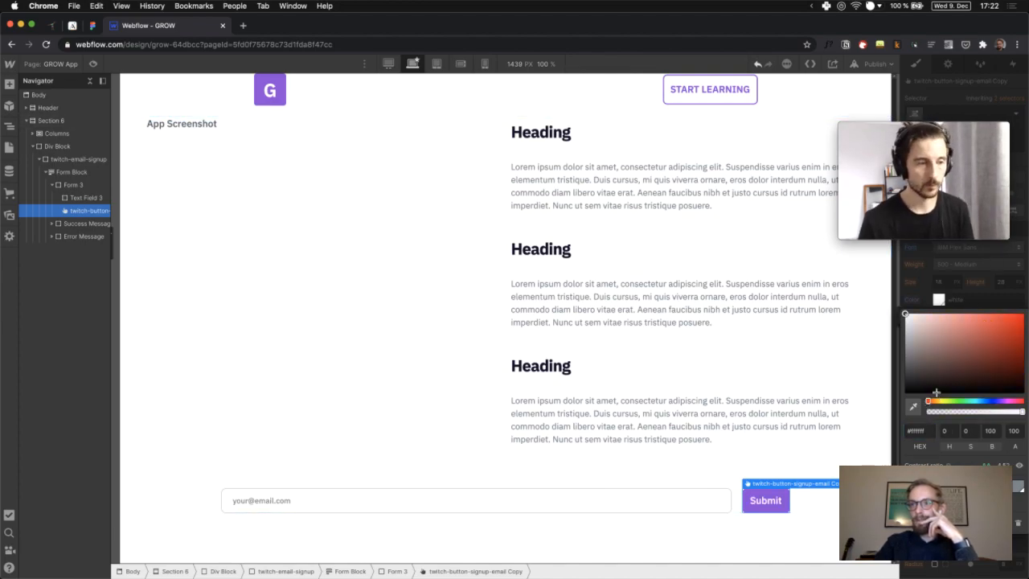
{"action": "left_click", "coordinate": [916, 269]}
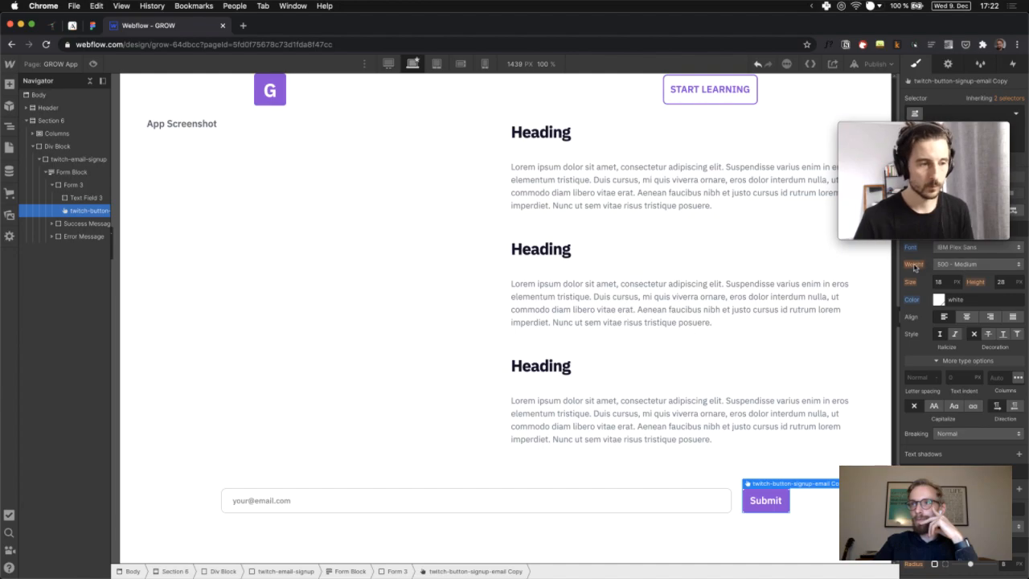
{"action": "left_click", "coordinate": [962, 267]}
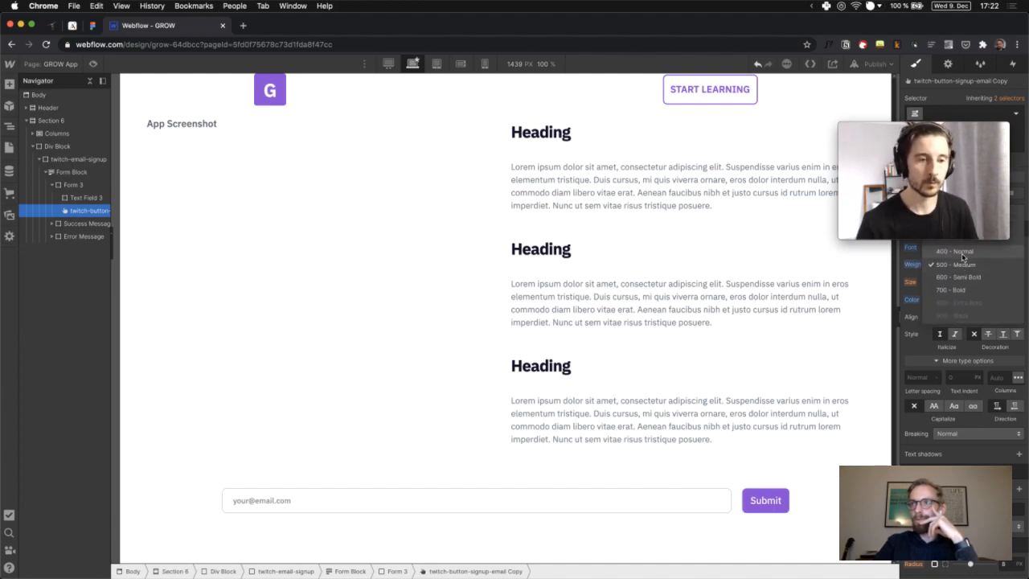
{"action": "left_click", "coordinate": [963, 252]}
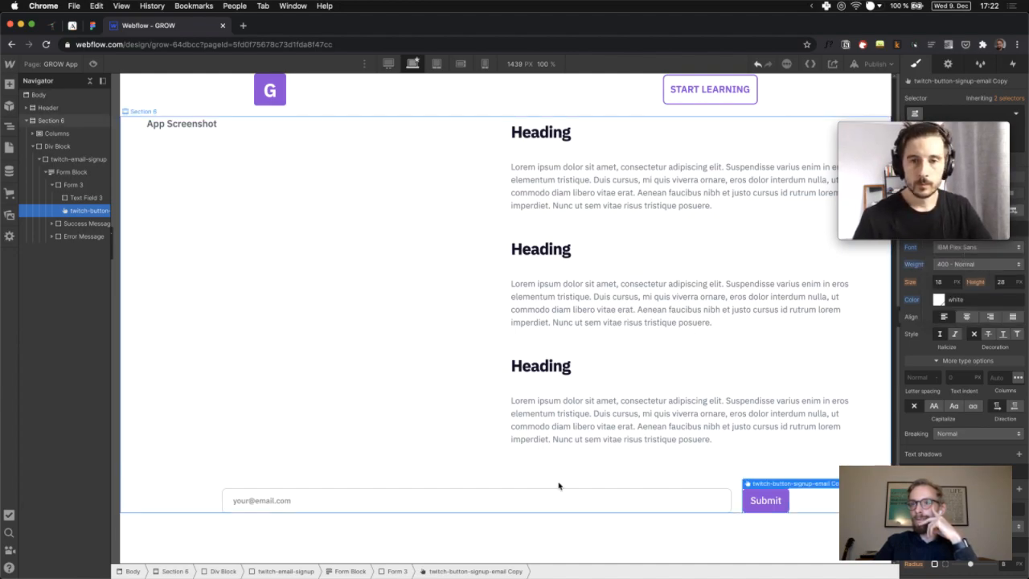
{"action": "left_click", "coordinate": [588, 499]}
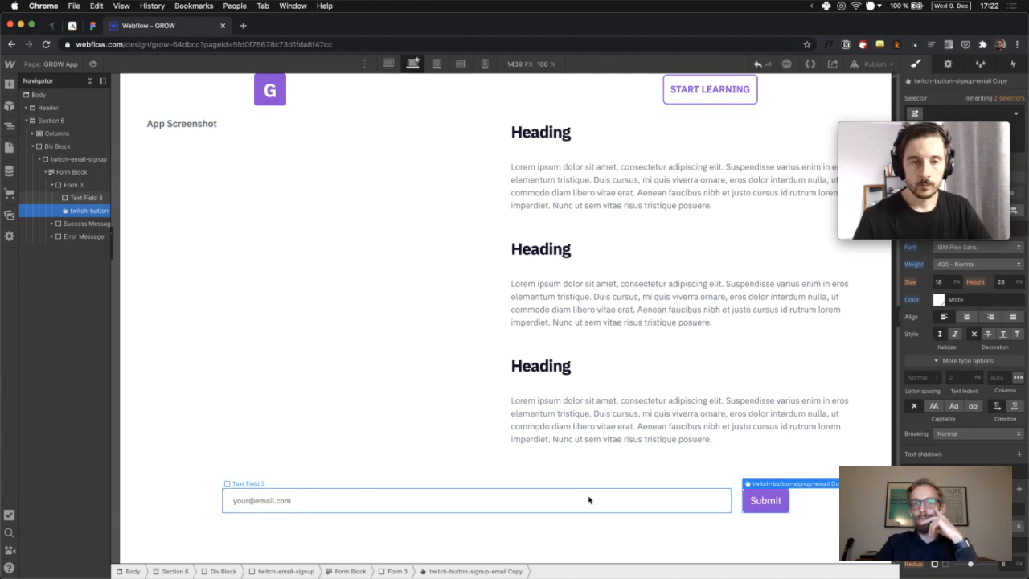
Check the email field's input settings, then select the Submit button to view its form settings
{"action": "left_click", "coordinate": [69, 185]}
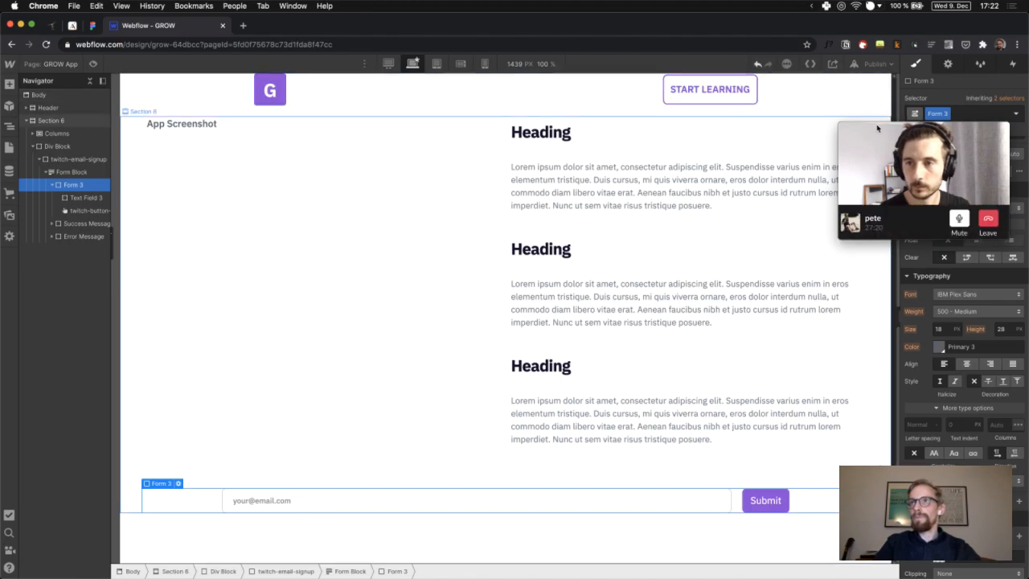
{"action": "left_click_drag", "start_coordinate": [879, 128], "coordinate": [890, 361]}
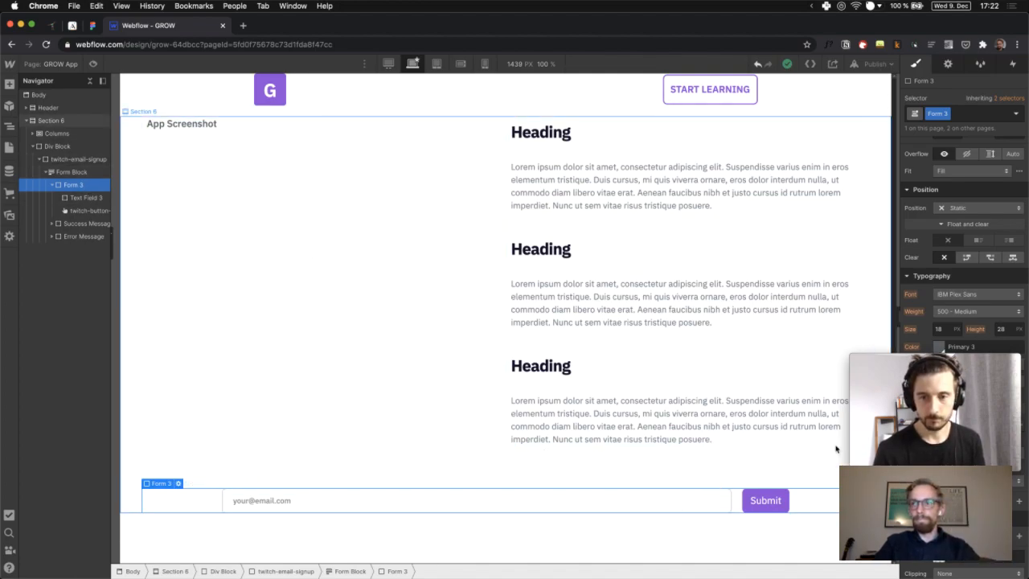
{"action": "left_click", "coordinate": [890, 380]}
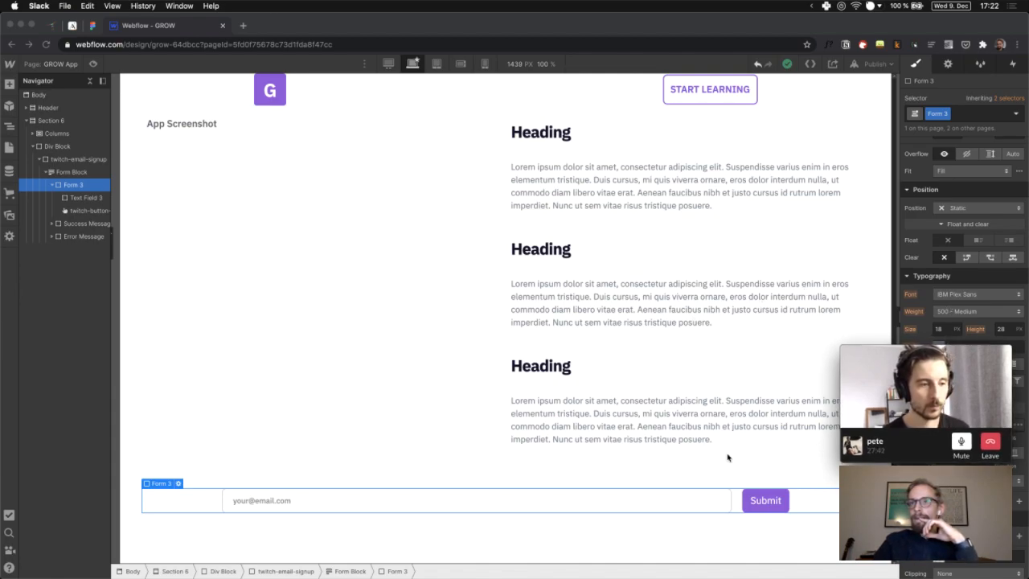
{"action": "left_click", "coordinate": [483, 492]}
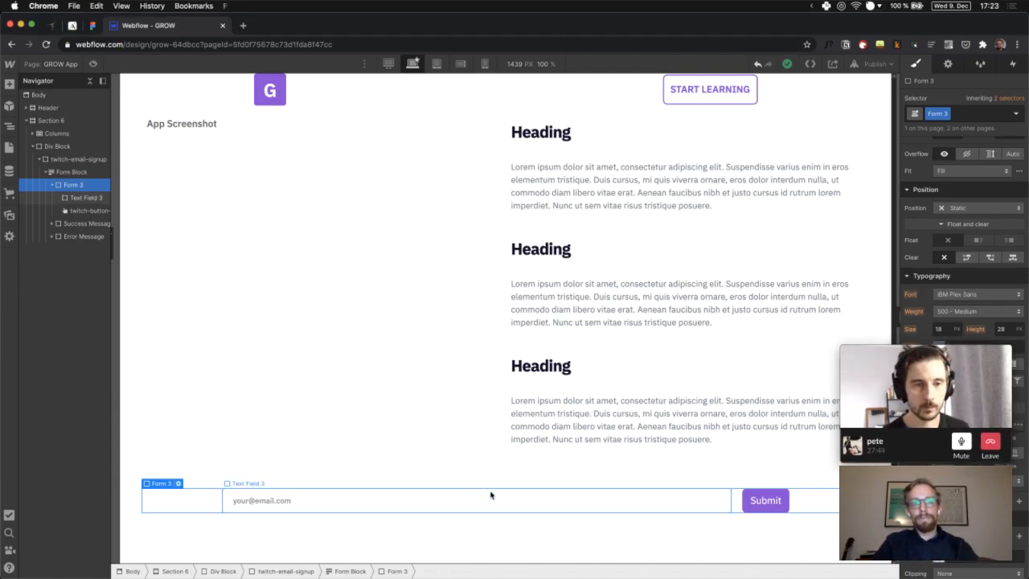
{"action": "left_click", "coordinate": [491, 496]}
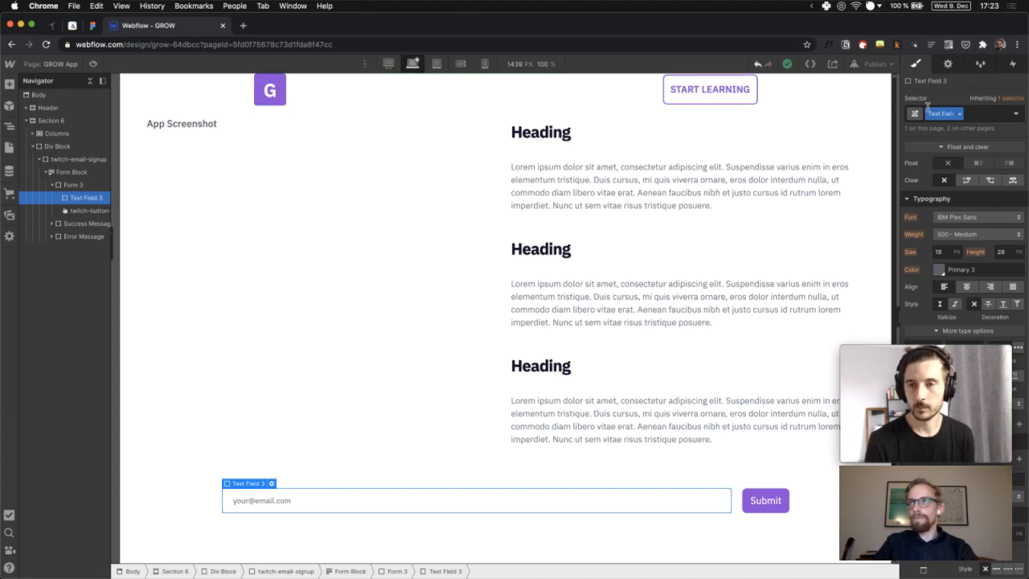
{"action": "left_click", "coordinate": [955, 71]}
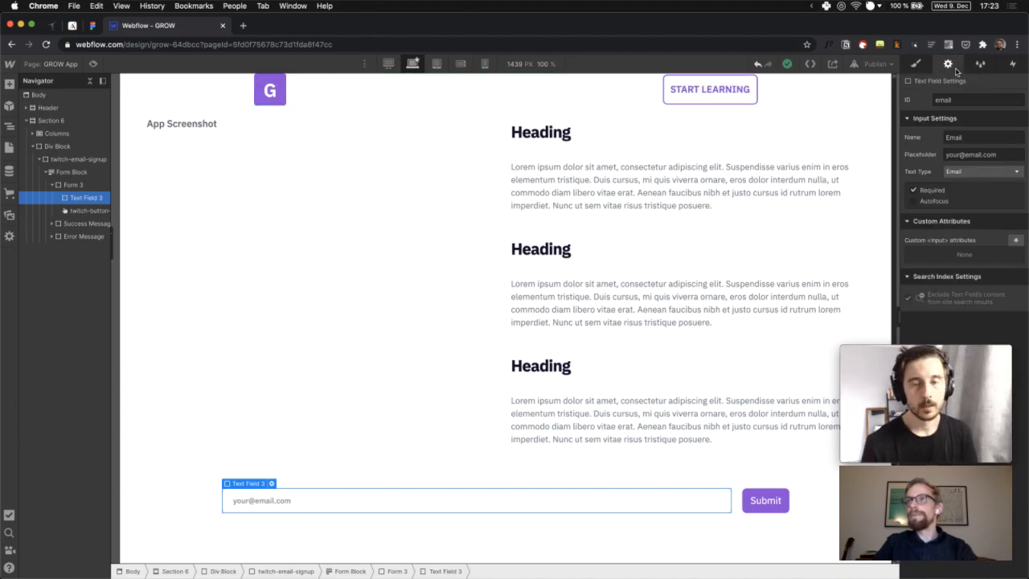
{"action": "left_click", "coordinate": [774, 505]}
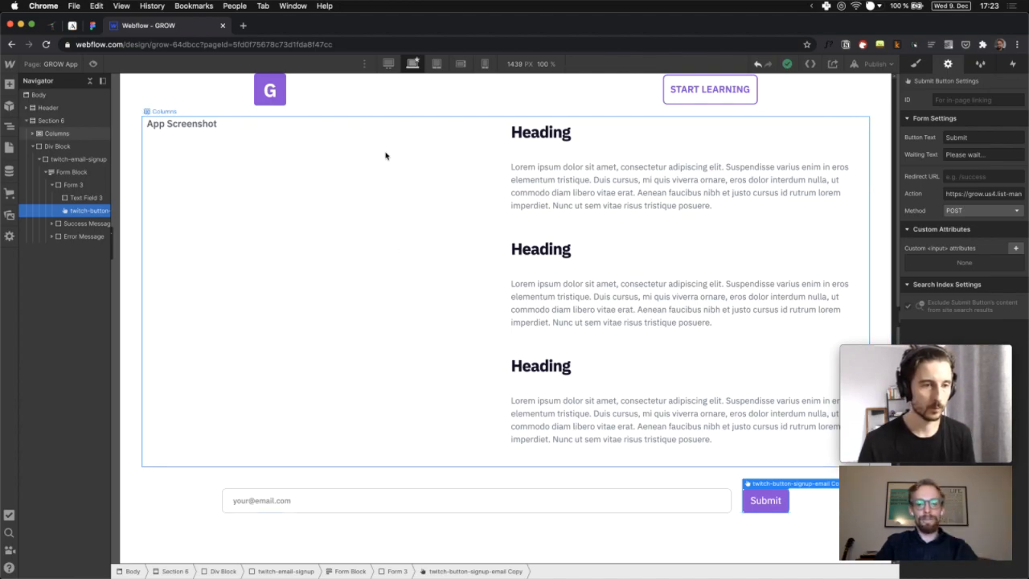
{"action": "key", "text": "super+t"}
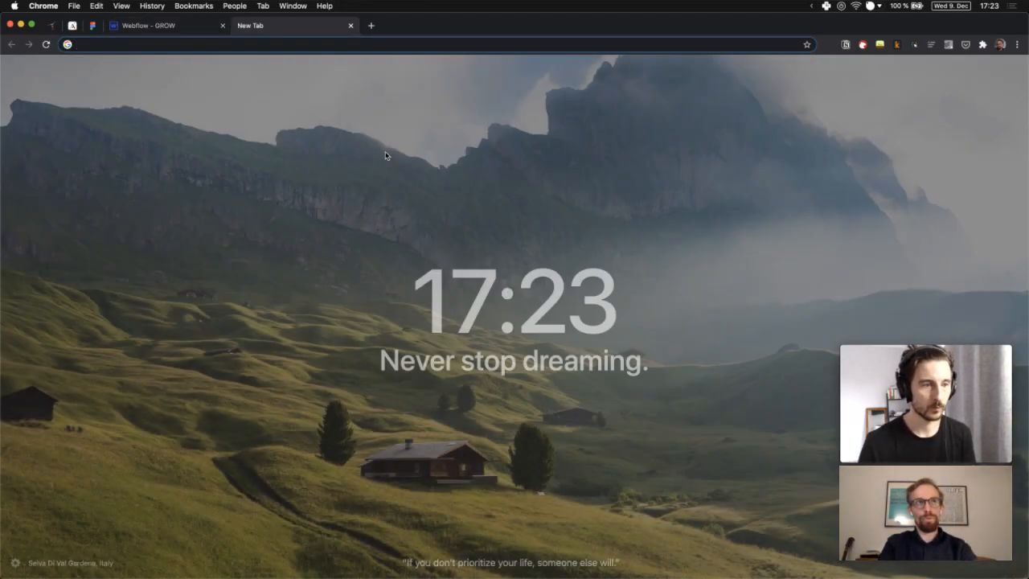
{"action": "type", "text": "mailchim"}
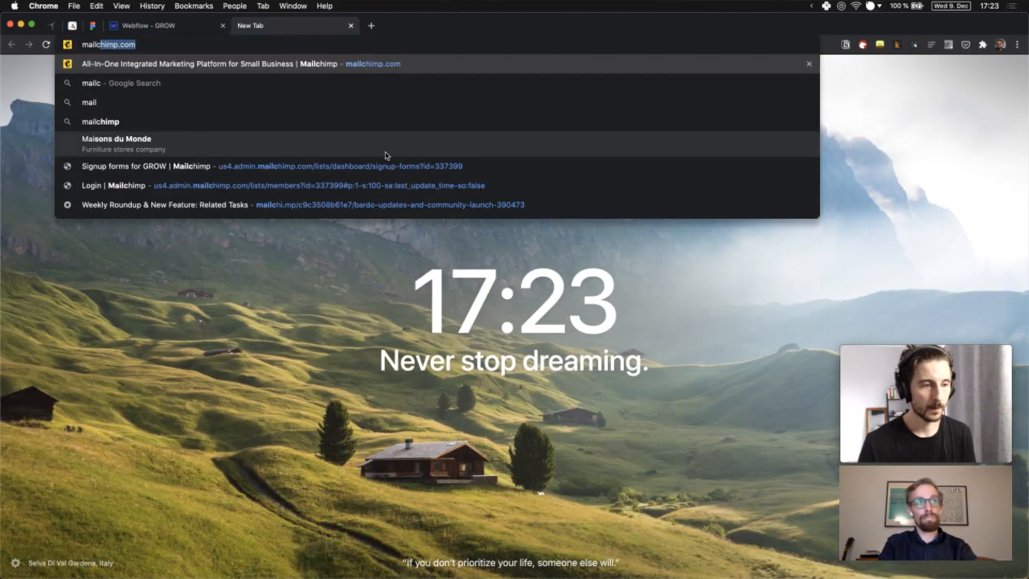
{"action": "type", "text": "p form"}
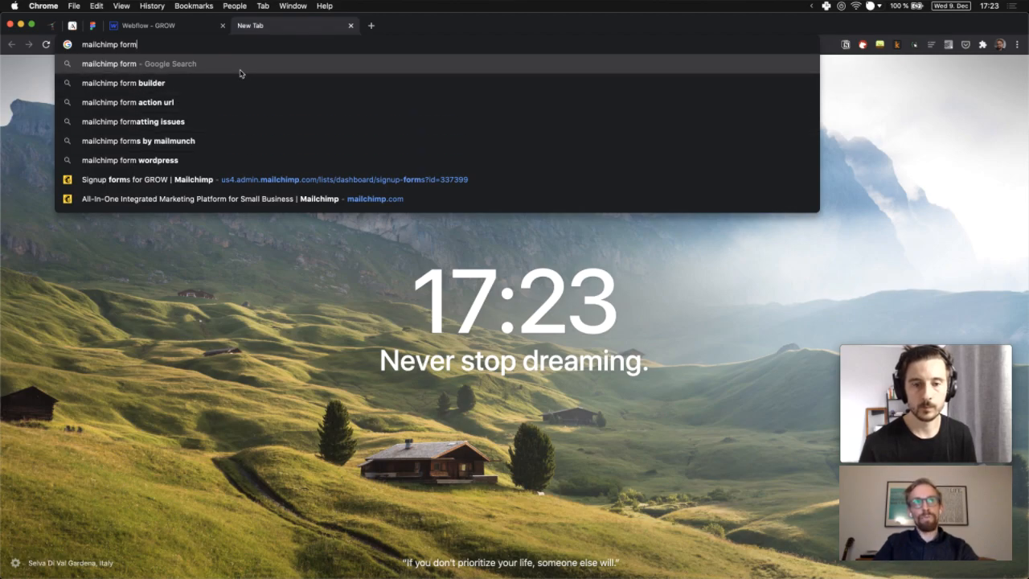
{"action": "key", "text": "Escape"}
{"action": "key", "text": "super+w"}
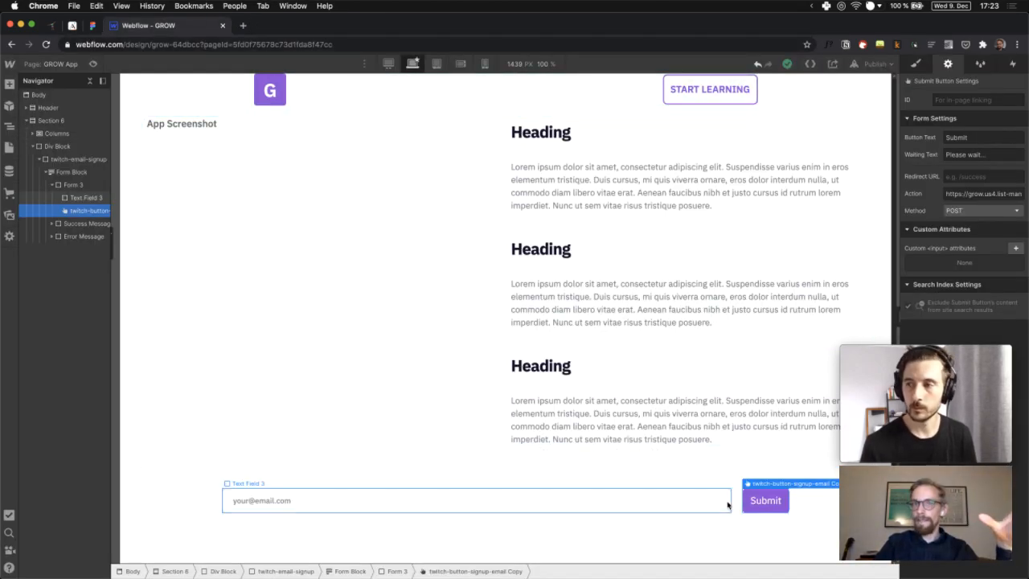
Copy the Form Block's Action address and load it in a new browser tab
{"action": "left_click", "coordinate": [71, 172]}
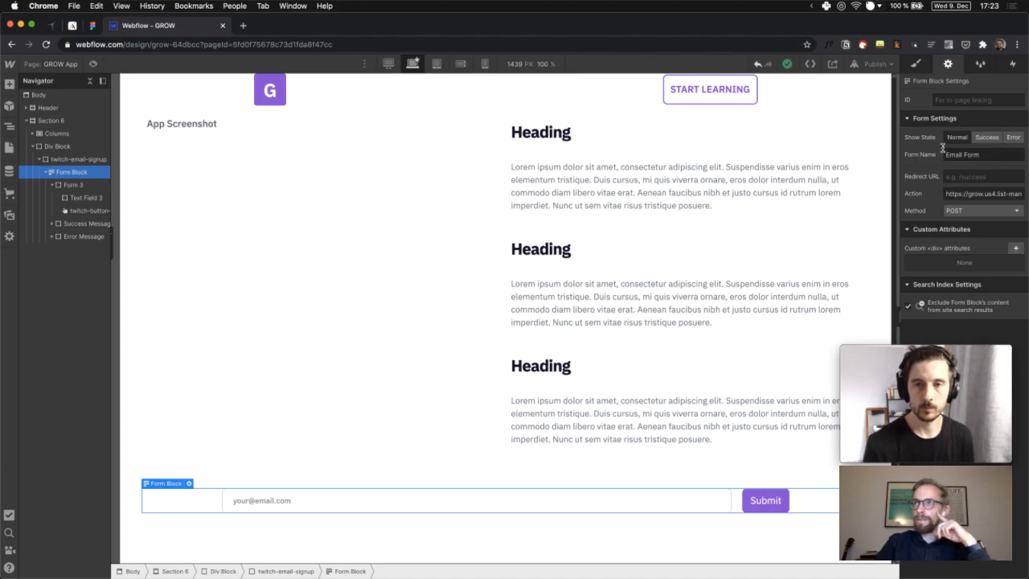
{"action": "left_click", "coordinate": [963, 194]}
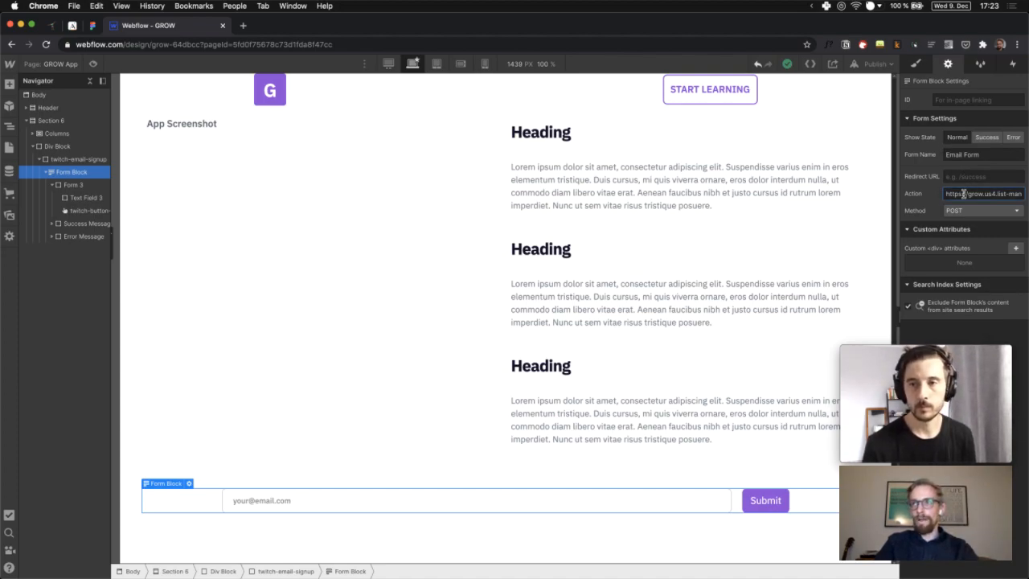
{"action": "triple_click", "coordinate": [964, 194]}
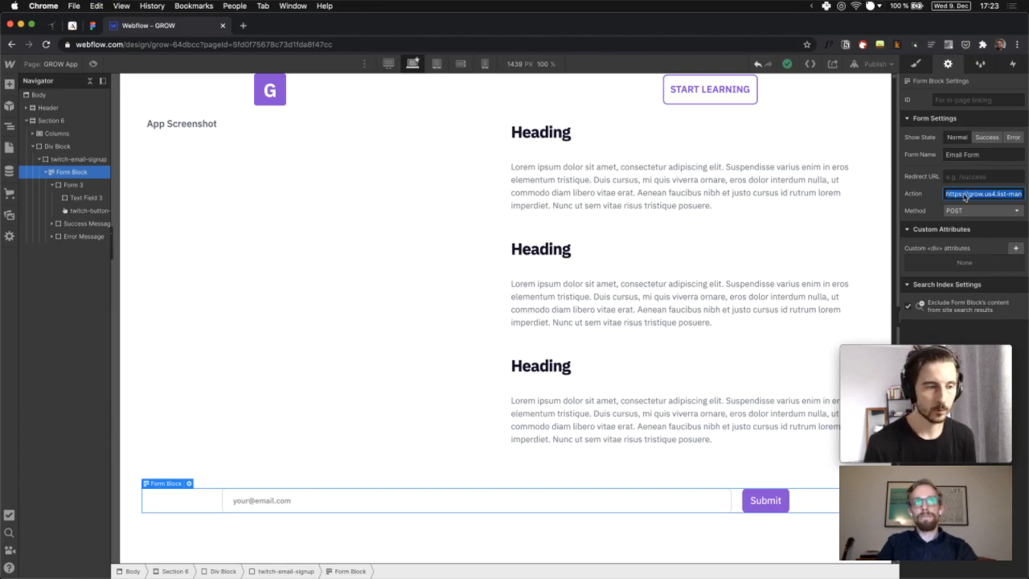
{"action": "key", "text": "super+c"}
{"action": "key", "text": "super+t"}
{"action": "key", "text": "super+v"}
{"action": "key", "text": "Return"}
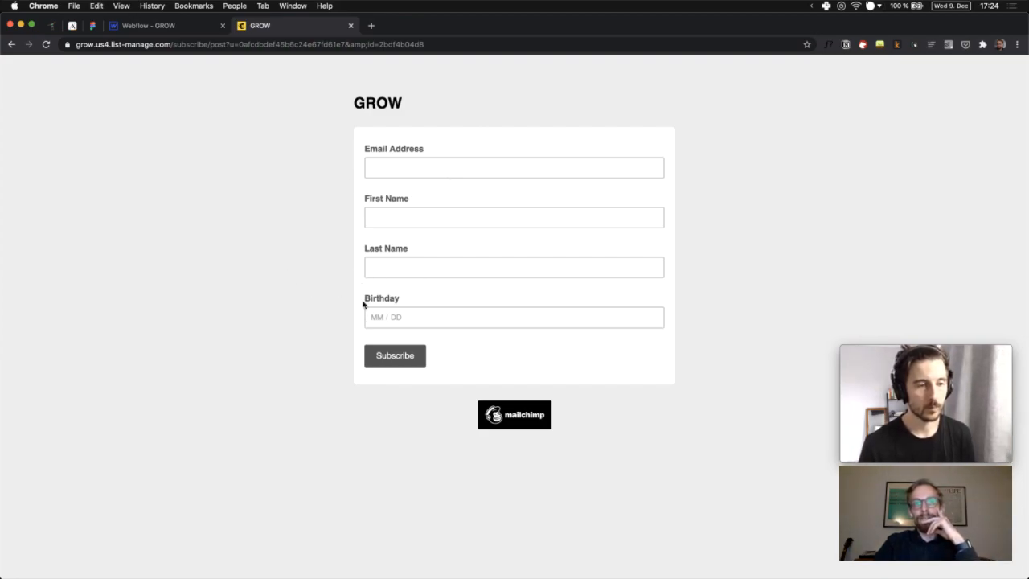
Go back to the Webflow - GROW tab after reviewing the Mailchimp signup page
{"action": "left_click", "coordinate": [177, 26]}
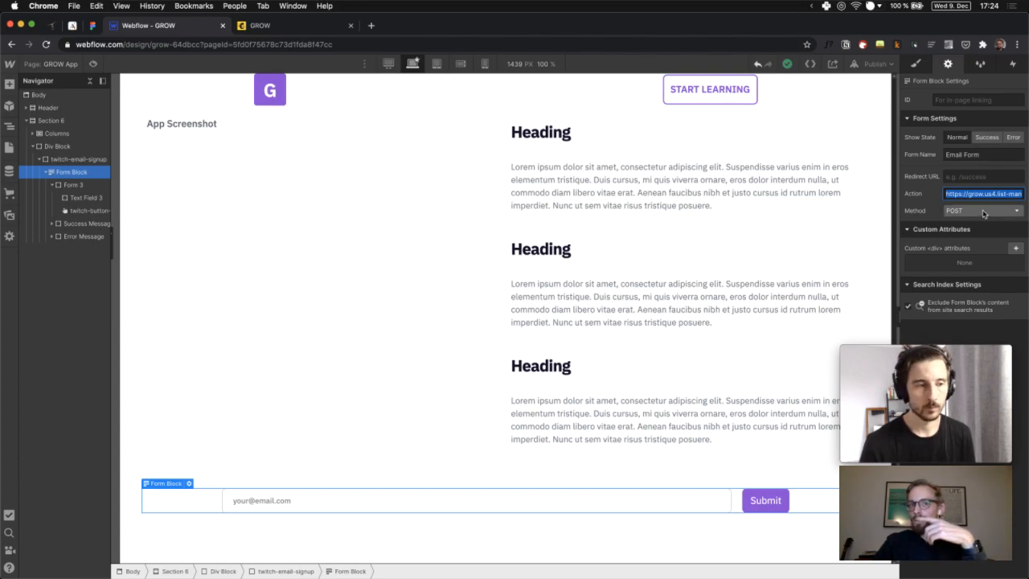
{"action": "left_click", "coordinate": [518, 500]}
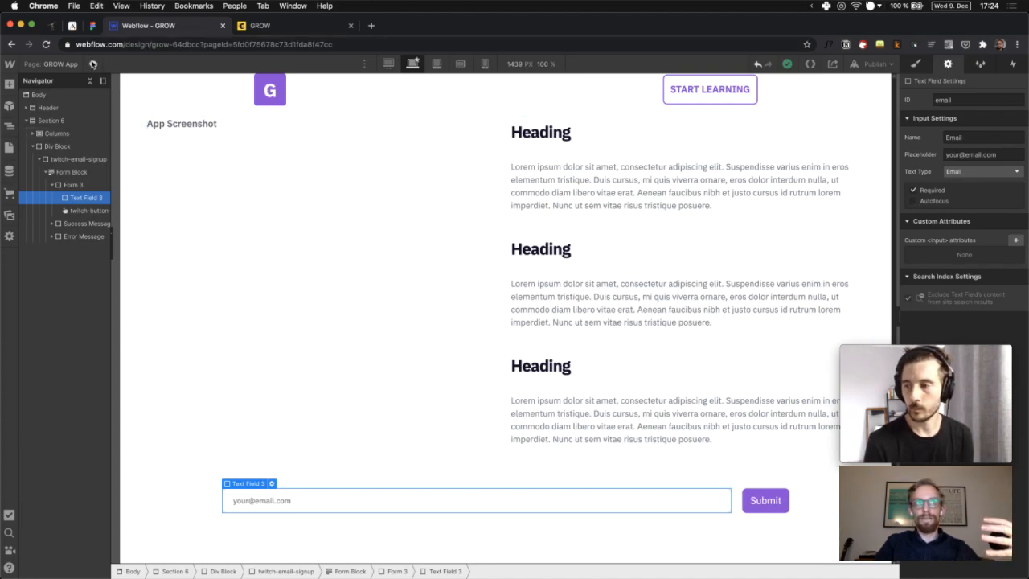
{"action": "left_click", "coordinate": [93, 64]}
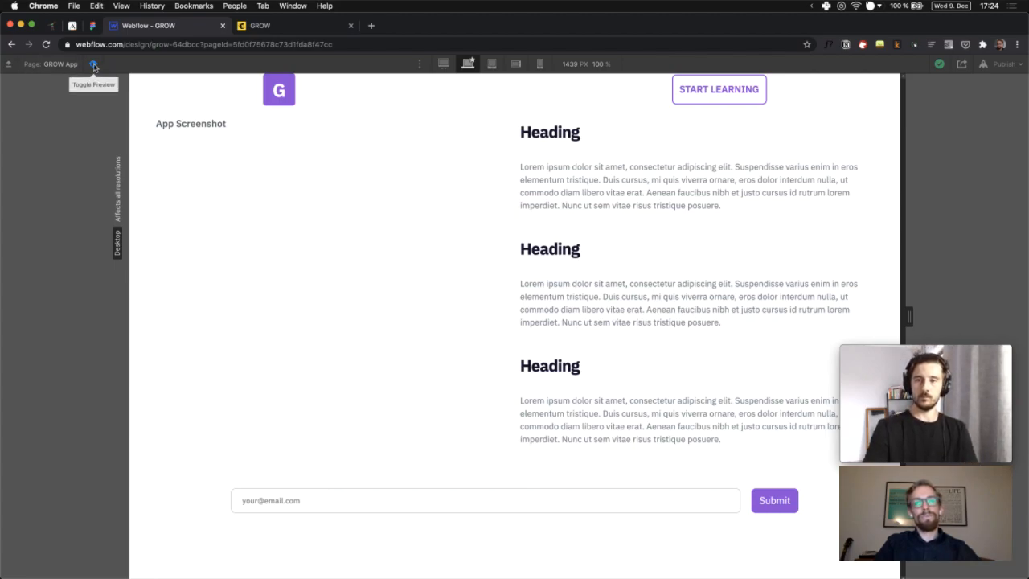
{"action": "left_click", "coordinate": [94, 65]}
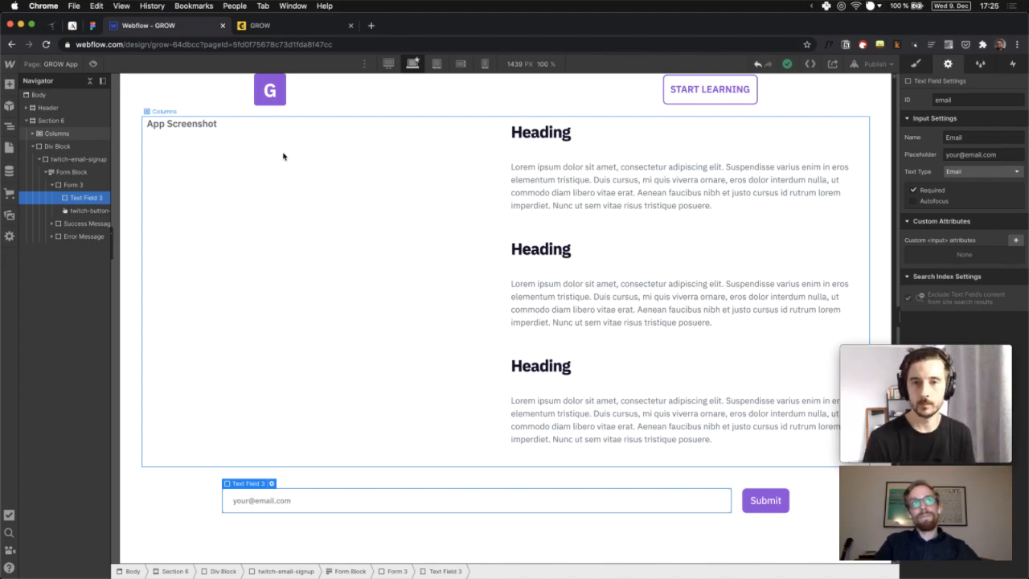
{"action": "left_click", "coordinate": [200, 130]}
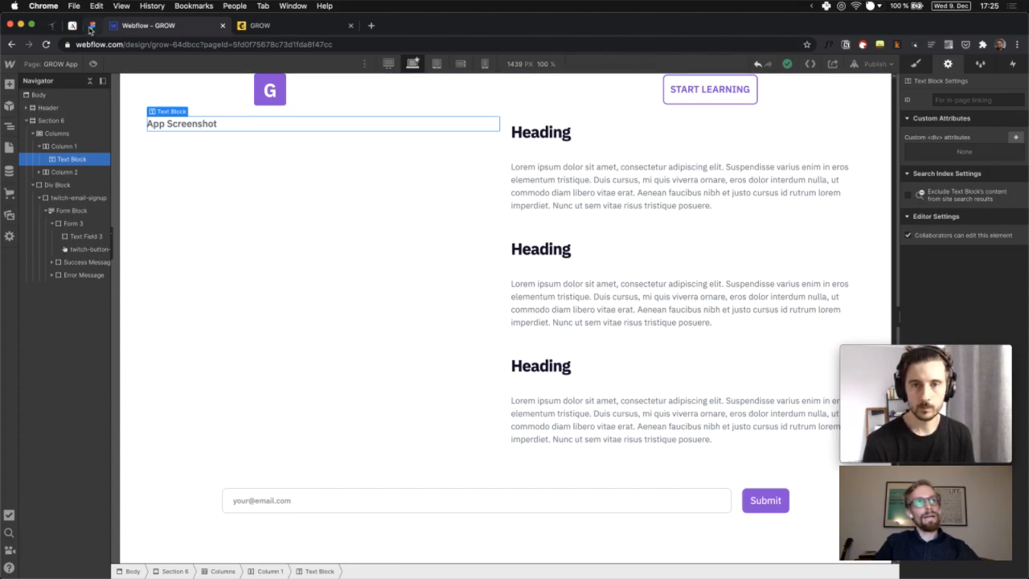
{"action": "left_click", "coordinate": [90, 26]}
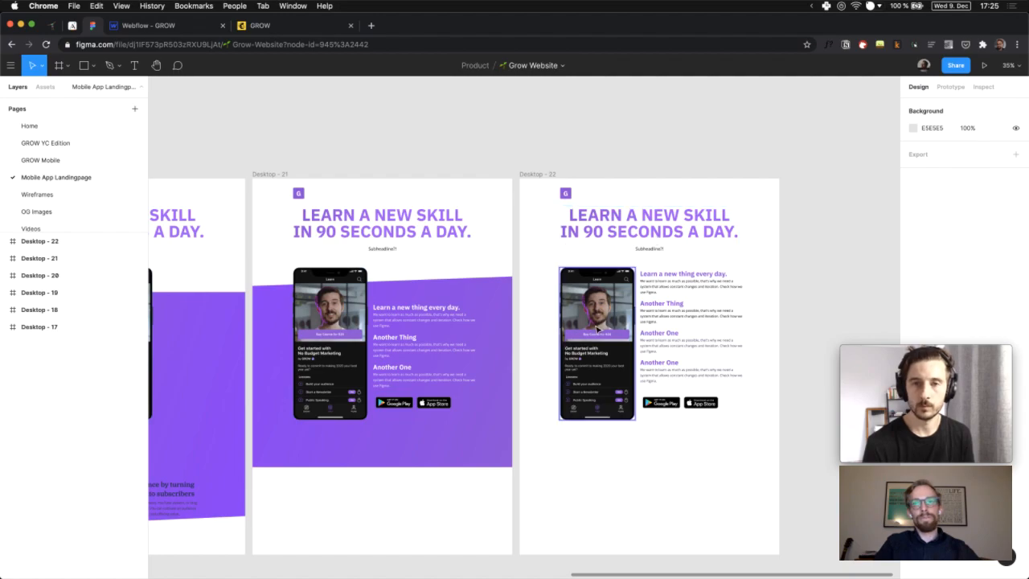
Export the Pacific Blue phone mockup frame as Pacific Blue.png and confirm the download in Finder
{"action": "left_click", "coordinate": [598, 328]}
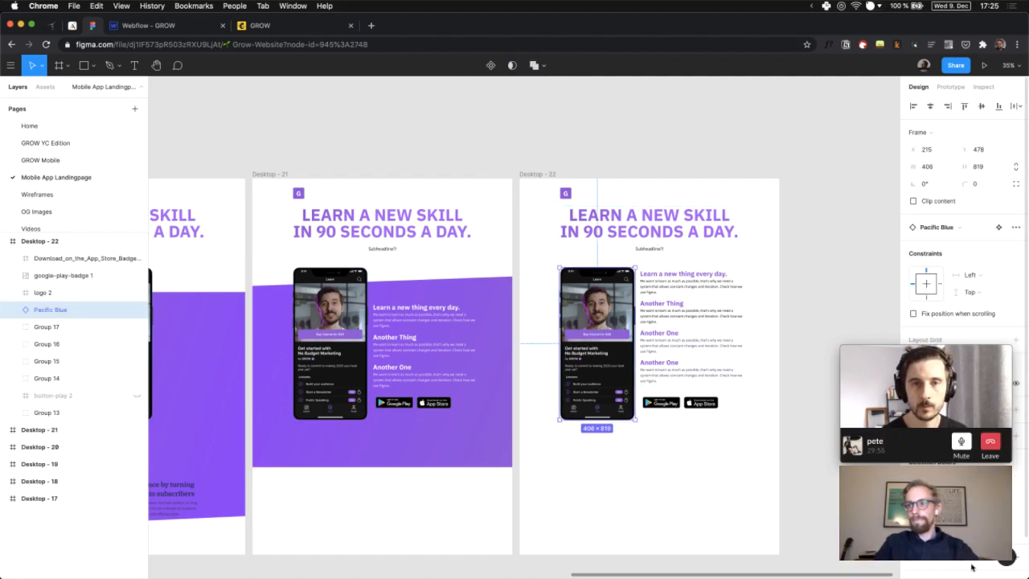
{"action": "scroll", "coordinate": [974, 568], "scroll_direction": "down", "scroll_amount": 1}
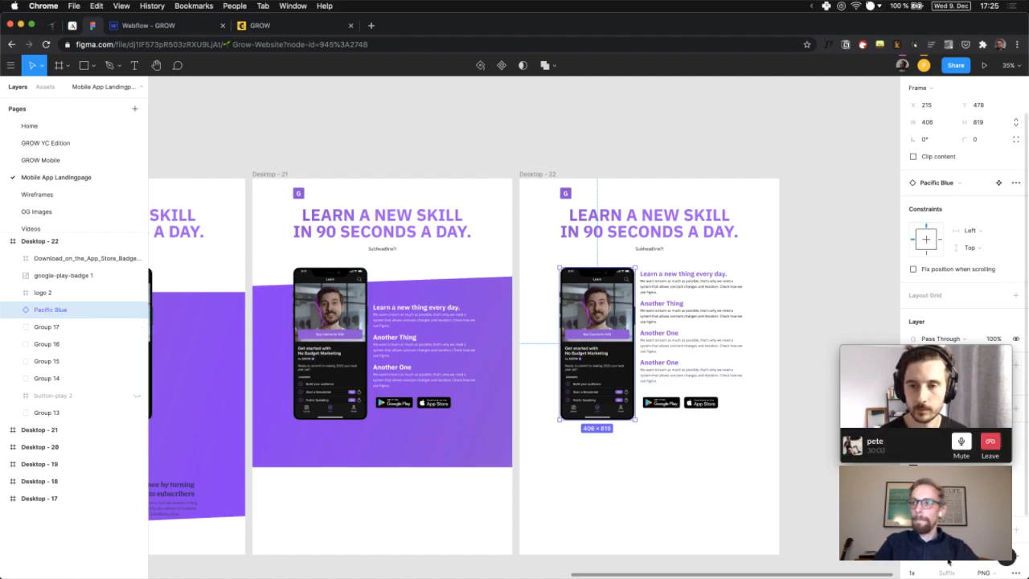
{"action": "scroll", "coordinate": [949, 561], "scroll_direction": "down", "scroll_amount": 2}
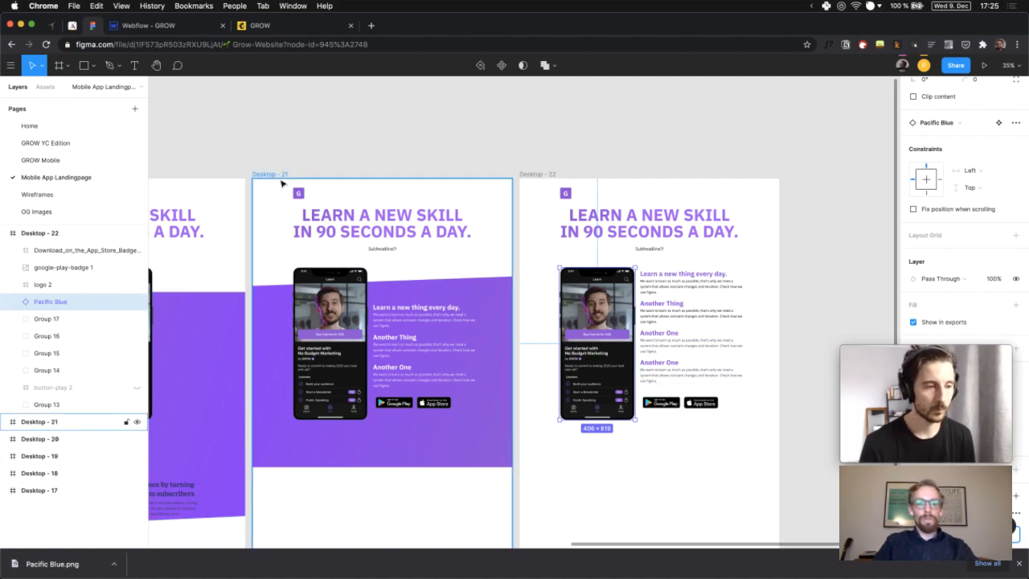
{"action": "key", "text": "super+Tab"}
{"action": "key", "text": "super+Tab"}
{"action": "key", "text": "super+Tab"}
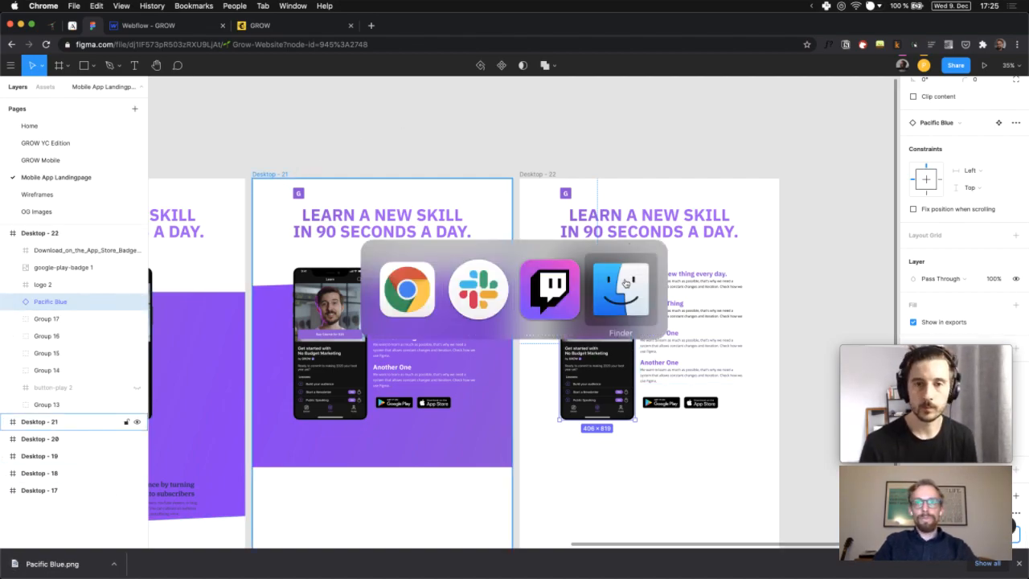
{"action": "key", "text": "super+w"}
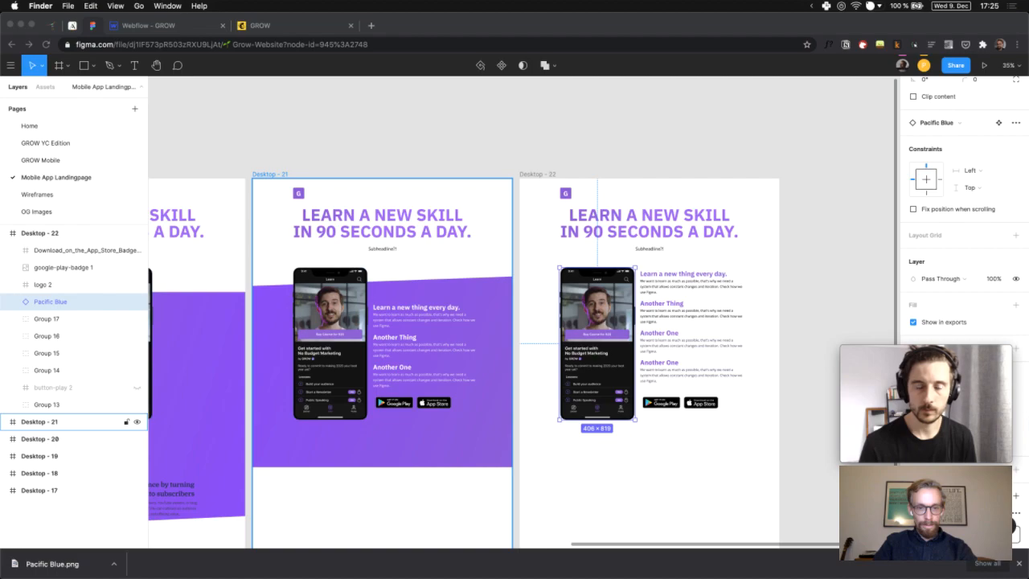
{"action": "left_click", "coordinate": [249, 138]}
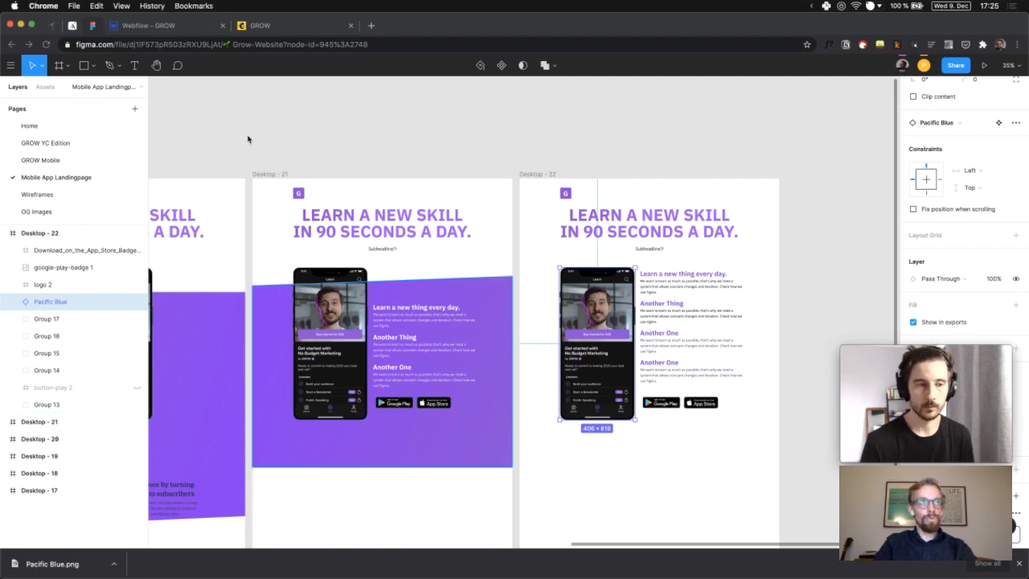
{"action": "left_click", "coordinate": [163, 25]}
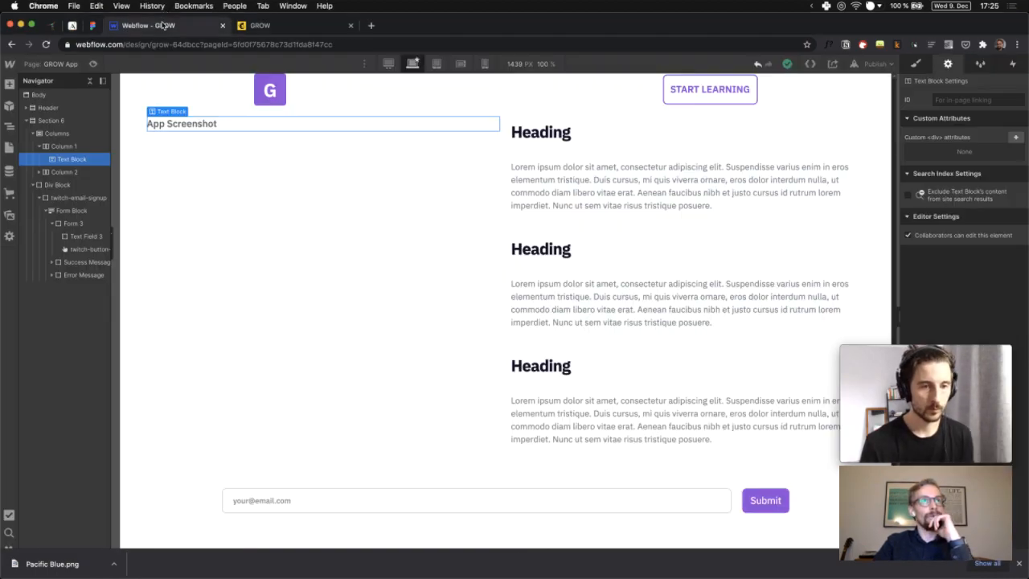
Add an Image under the App Screenshot text showing the uploaded Pacific Blue.png
{"action": "left_click", "coordinate": [8, 86]}
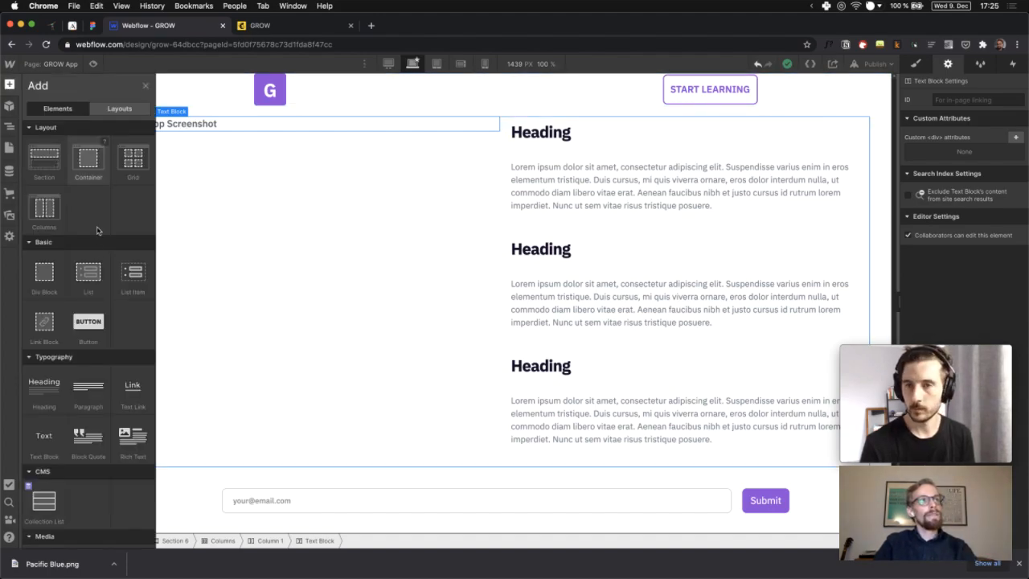
{"action": "scroll", "coordinate": [51, 344], "scroll_direction": "down", "scroll_amount": 5}
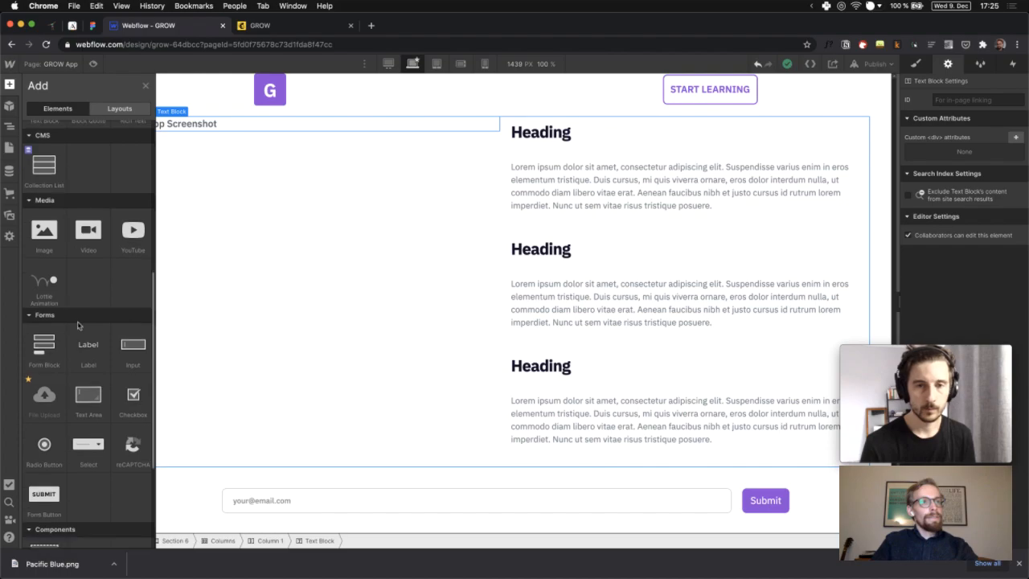
{"action": "left_click", "coordinate": [41, 239]}
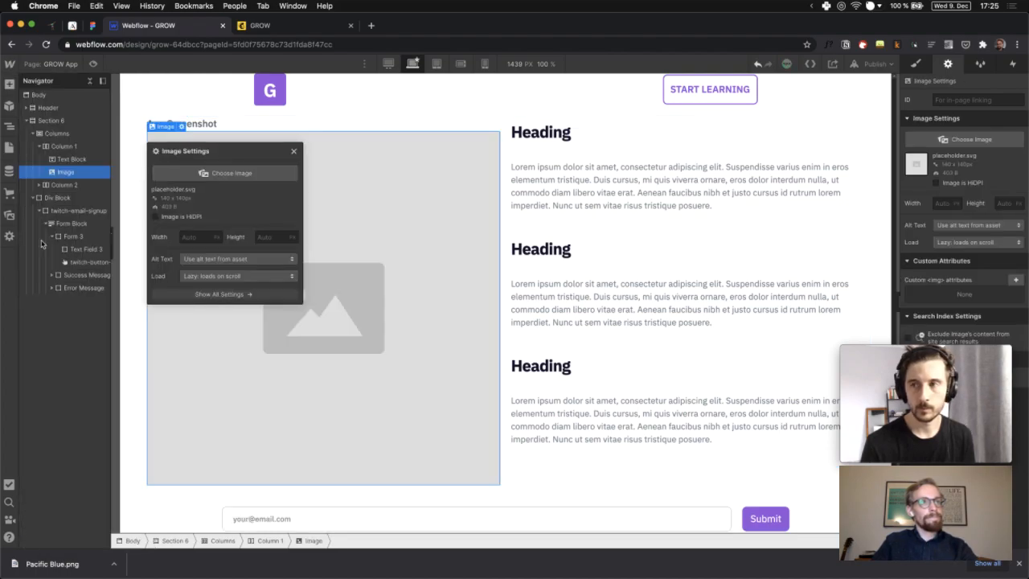
{"action": "left_click", "coordinate": [236, 183]}
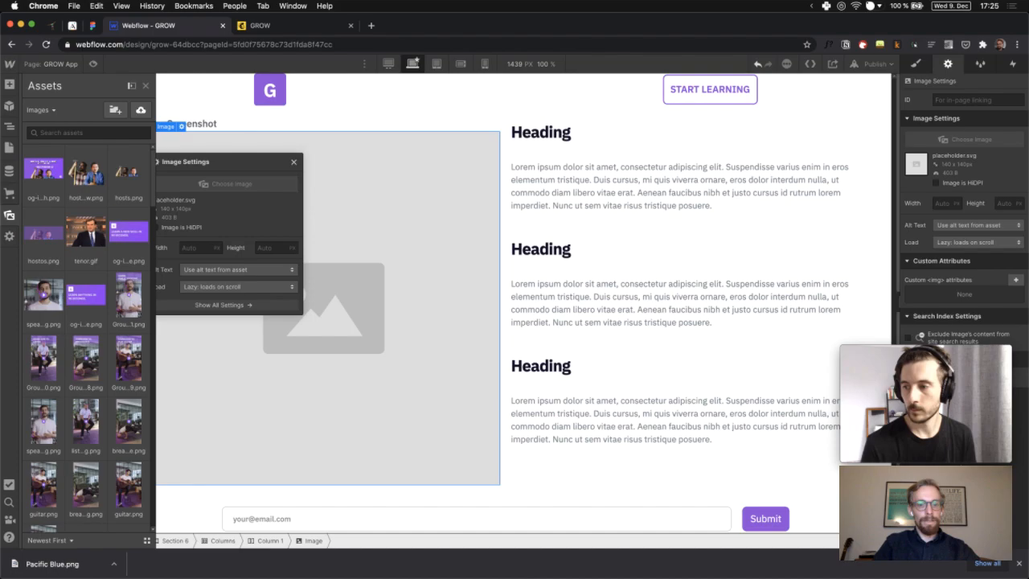
{"action": "key", "text": "super+Tab"}
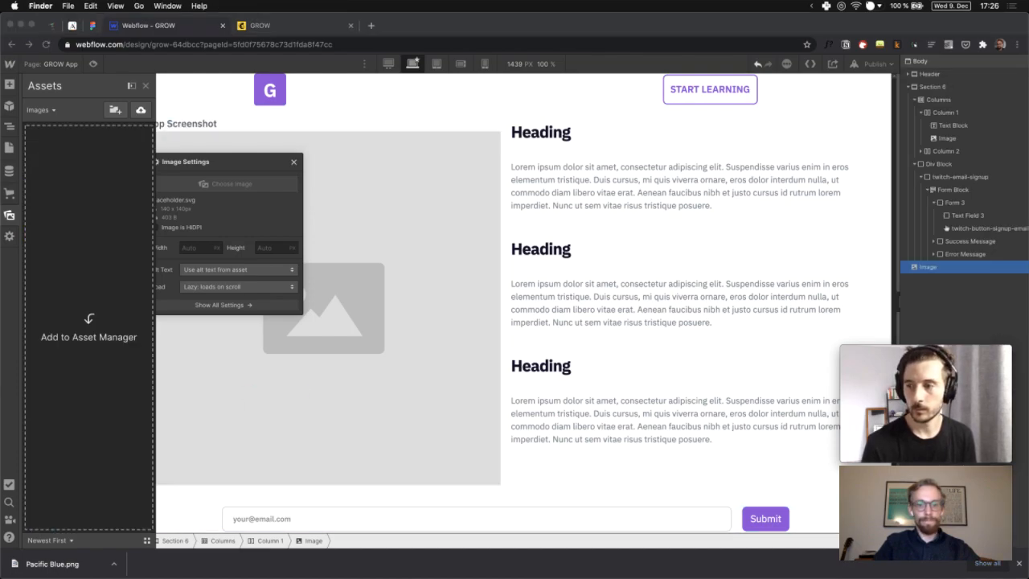
{"action": "left_click_drag", "start_coordinate": [244, 425], "coordinate": [97, 321]}
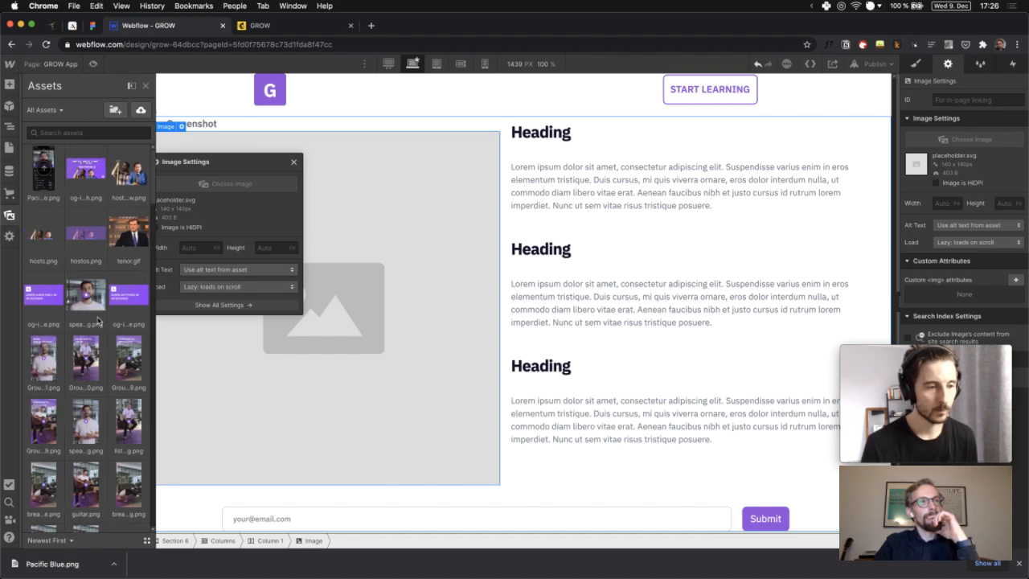
{"action": "left_click", "coordinate": [44, 178]}
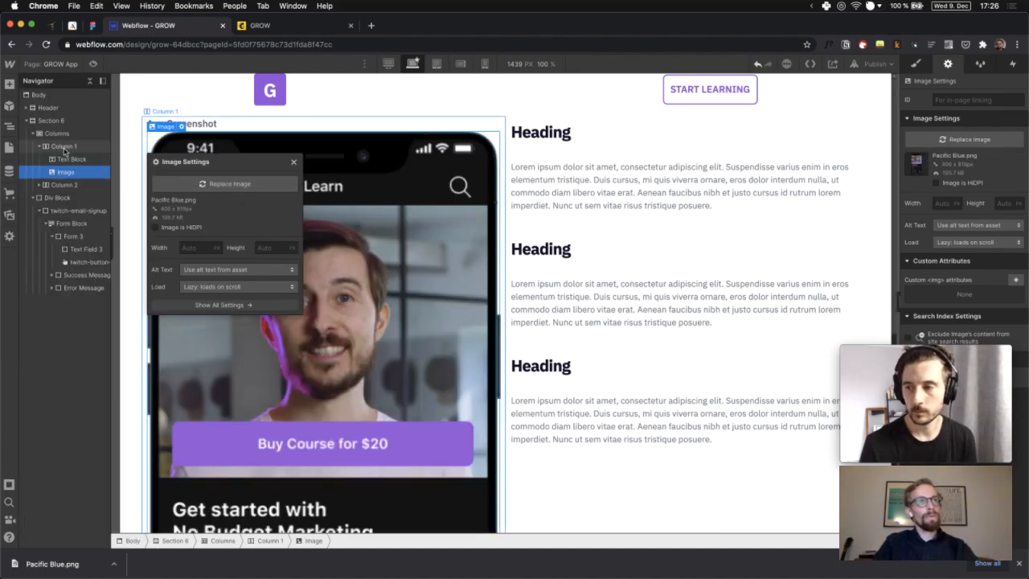
Wrap the image in a new Div Block in Column 1 and set its height to 400 px
{"action": "left_click", "coordinate": [10, 84]}
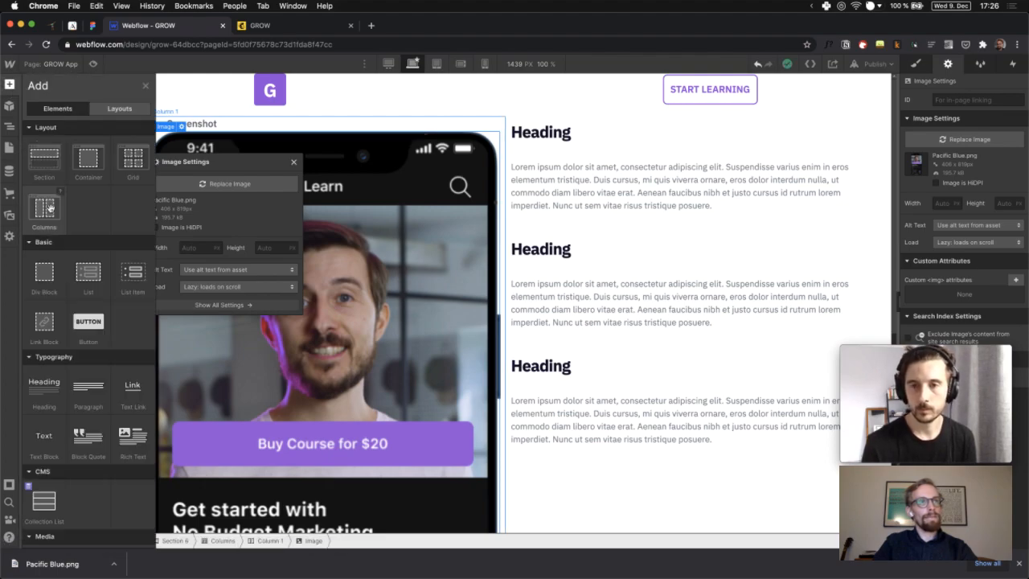
{"action": "left_click_drag", "start_coordinate": [48, 287], "coordinate": [73, 173]}
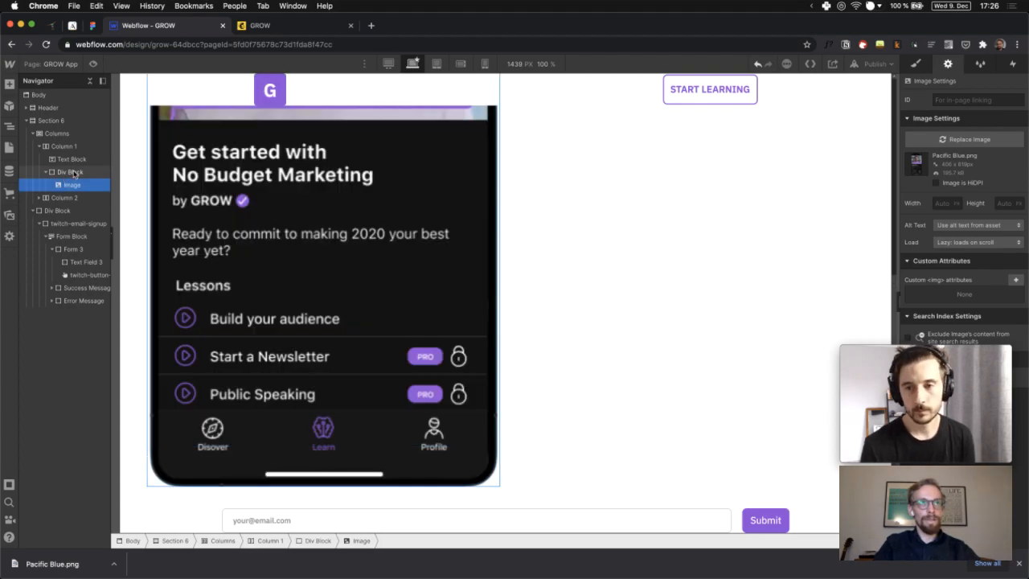
{"action": "left_click", "coordinate": [73, 172]}
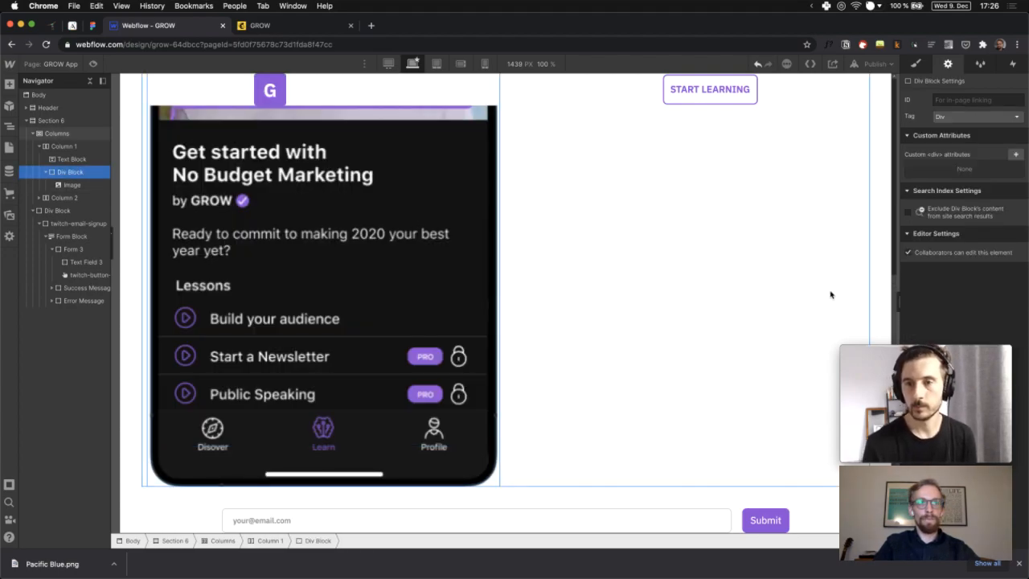
{"action": "left_click", "coordinate": [922, 70]}
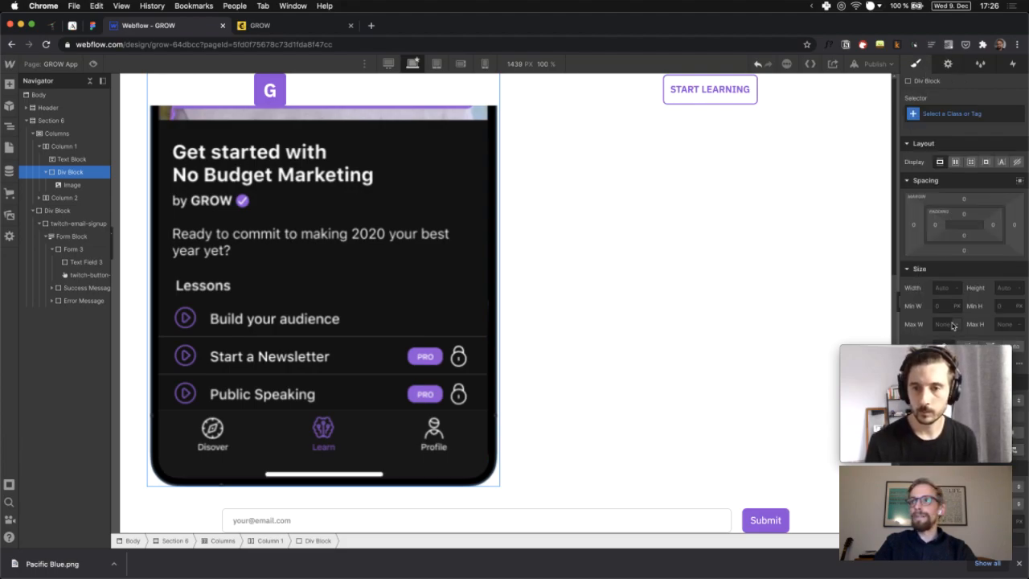
{"action": "scroll", "coordinate": [944, 249], "scroll_direction": "down", "scroll_amount": 2}
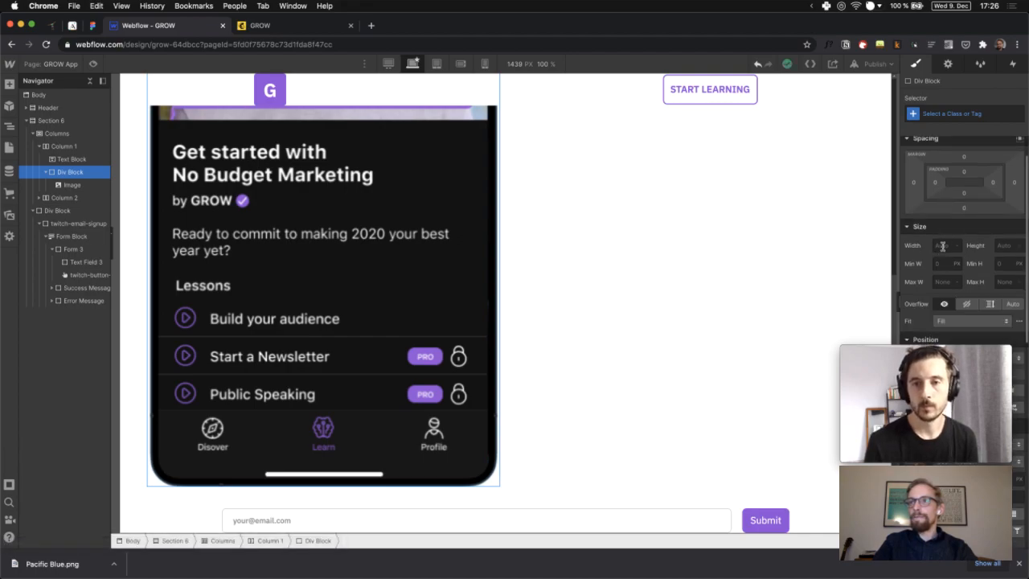
{"action": "left_click", "coordinate": [944, 246]}
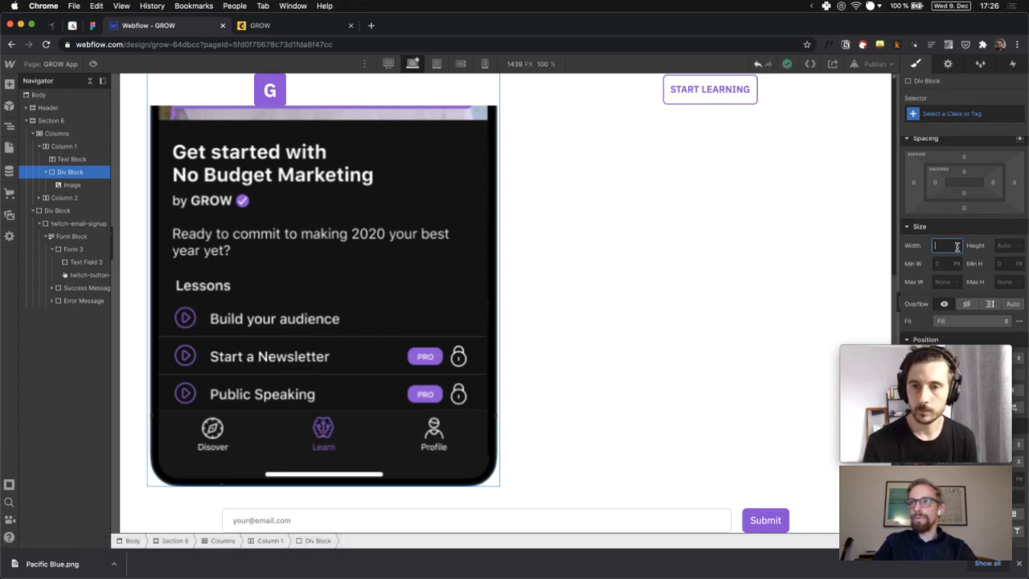
{"action": "left_click", "coordinate": [1002, 247]}
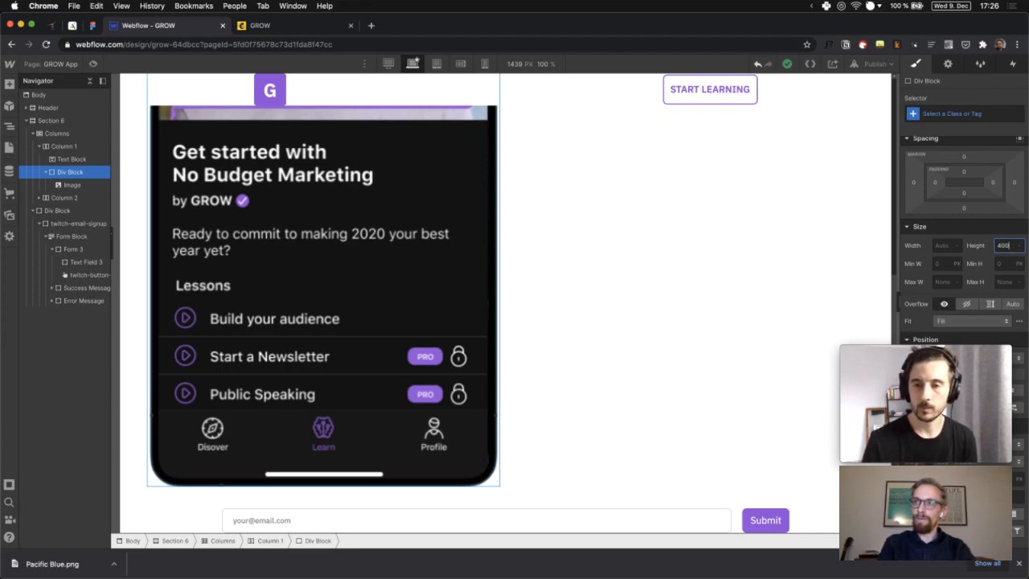
{"action": "key", "text": "Return"}
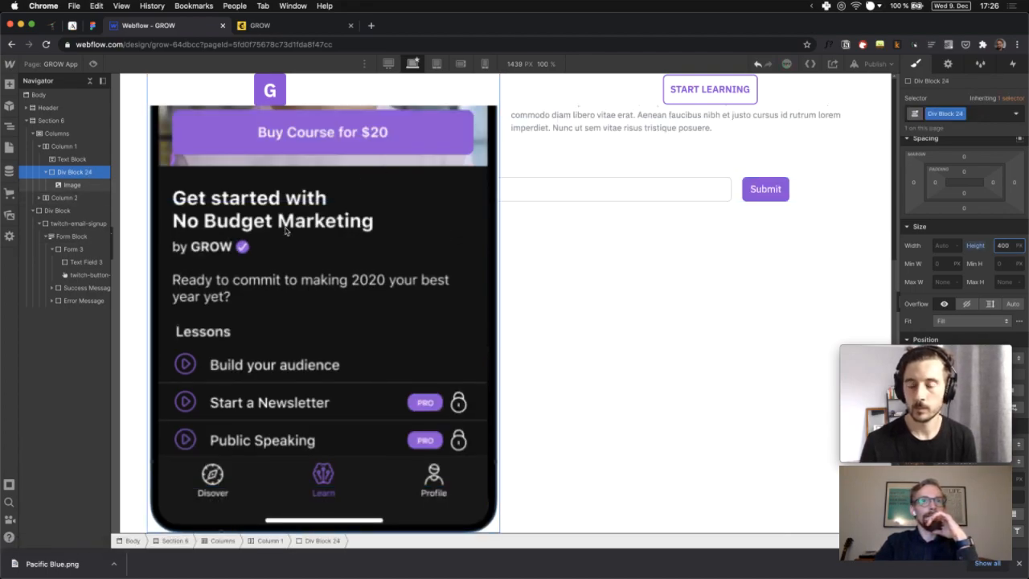
{"action": "scroll", "coordinate": [285, 231], "scroll_direction": "up", "scroll_amount": 5}
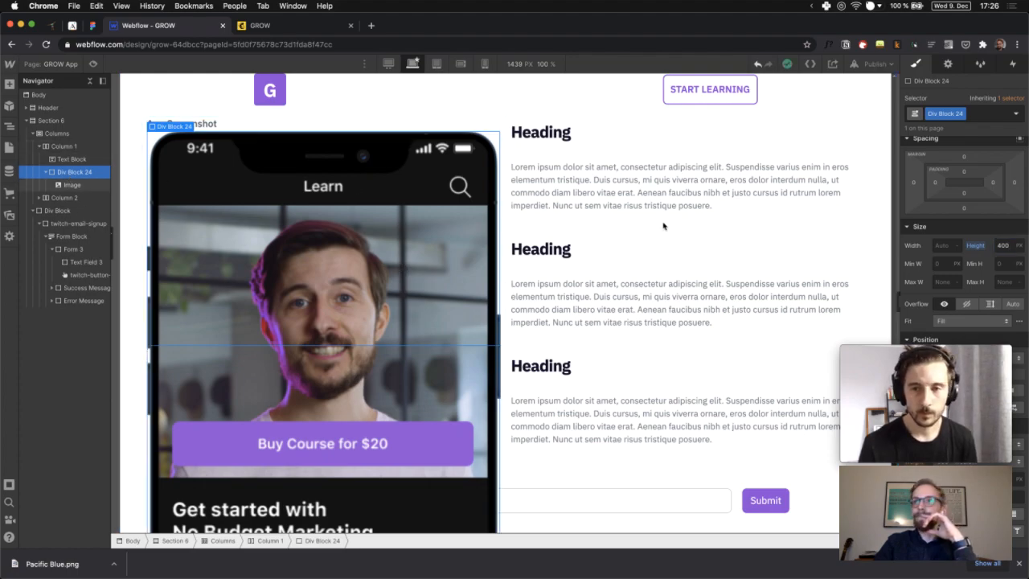
Try a 400 px height on the phone image, then undo it
{"action": "left_click", "coordinate": [1012, 248]}
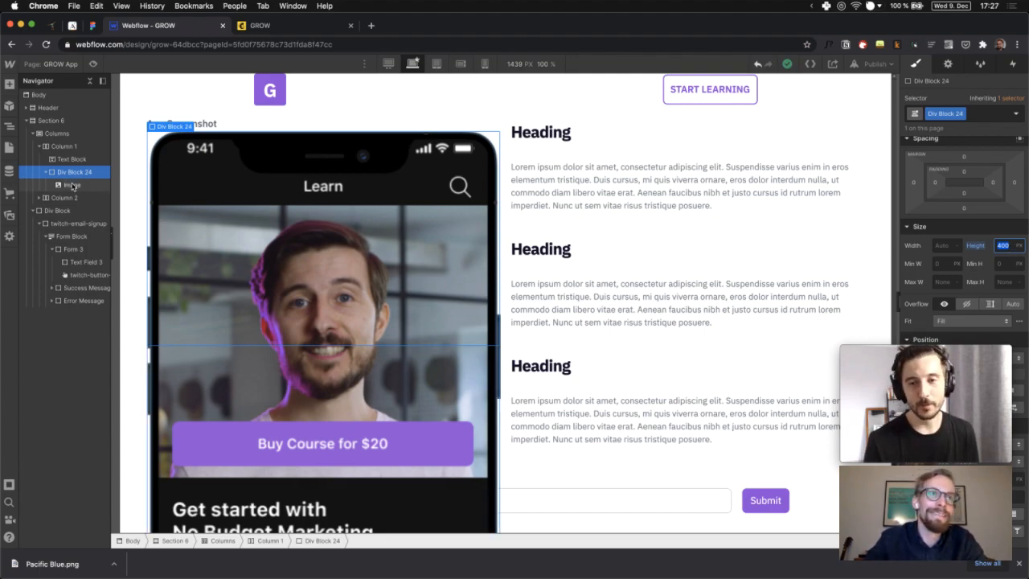
{"action": "left_click", "coordinate": [71, 186]}
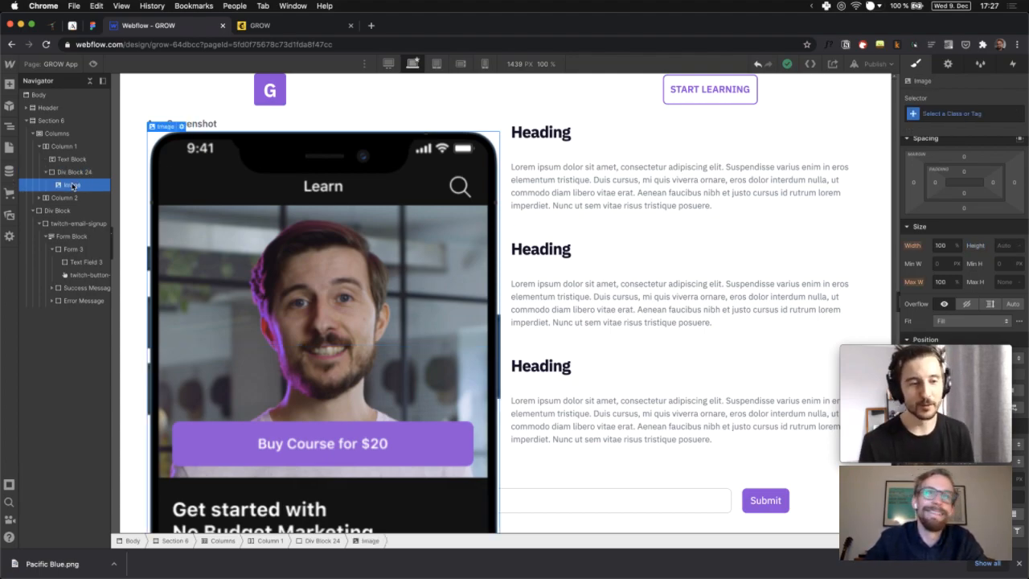
{"action": "left_click", "coordinate": [1007, 247]}
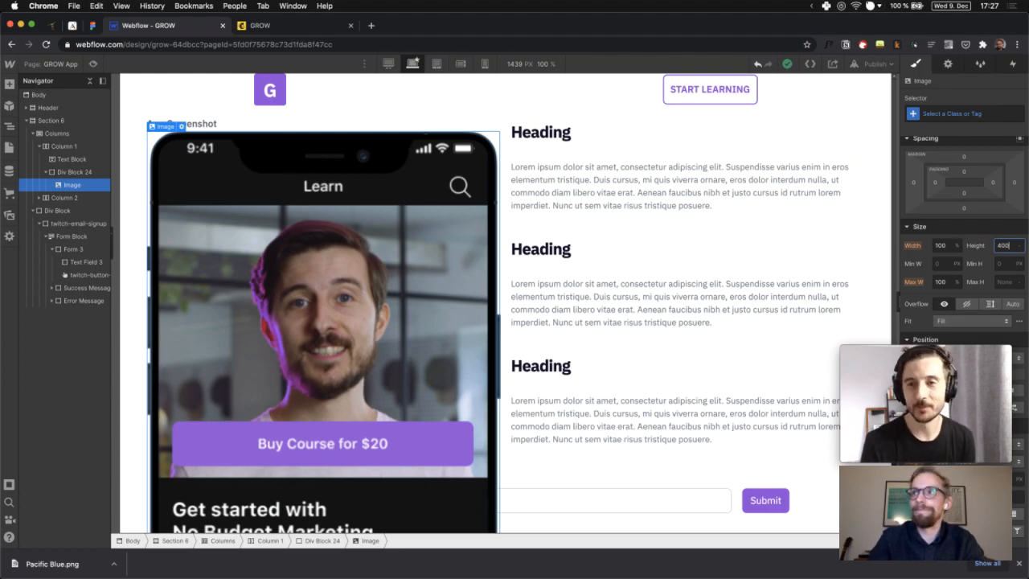
{"action": "type", "text": "400"}
{"action": "key", "text": "Return"}
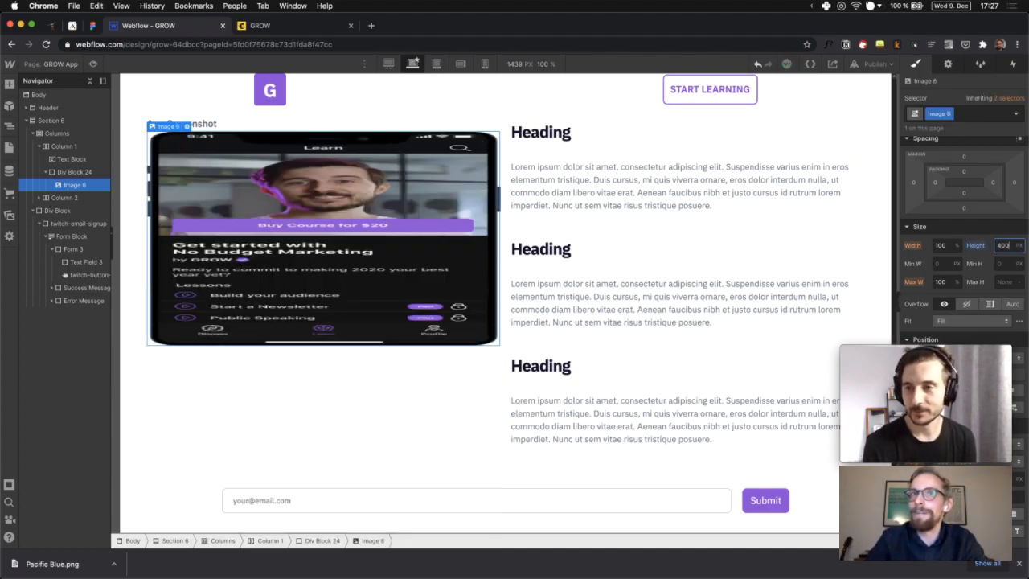
{"action": "key", "text": "super+z"}
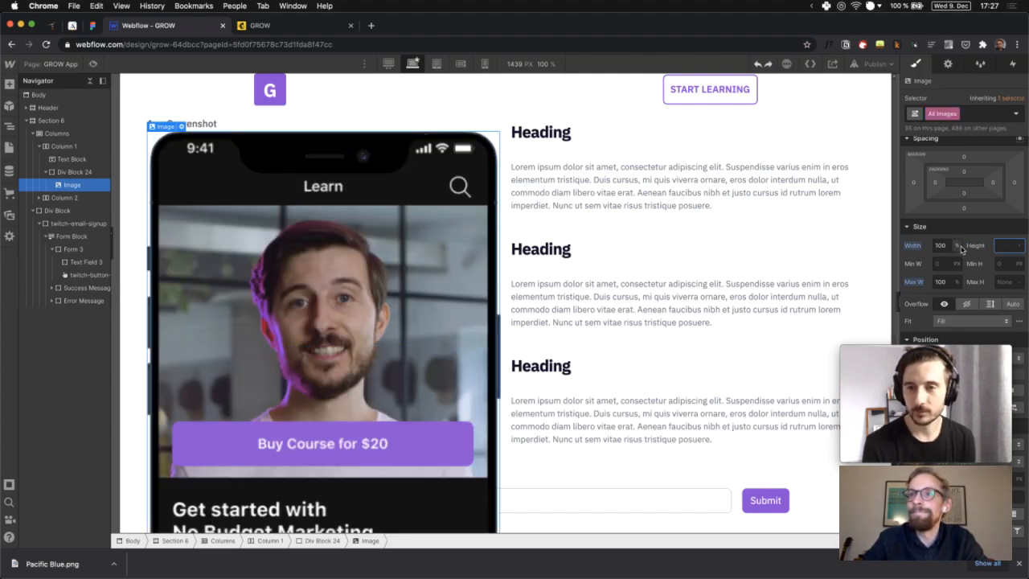
Set the phone image to auto width and raise its height from 300 px toward 440 px
{"action": "scroll", "coordinate": [394, 265], "scroll_direction": "down", "scroll_amount": 3}
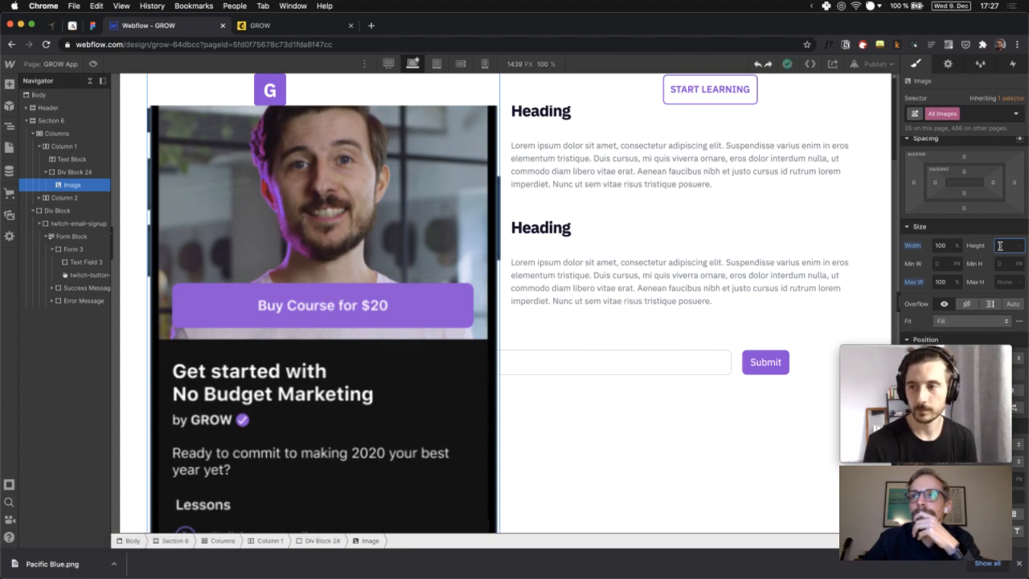
{"action": "left_click", "coordinate": [948, 246]}
{"action": "type", "text": "auto"}
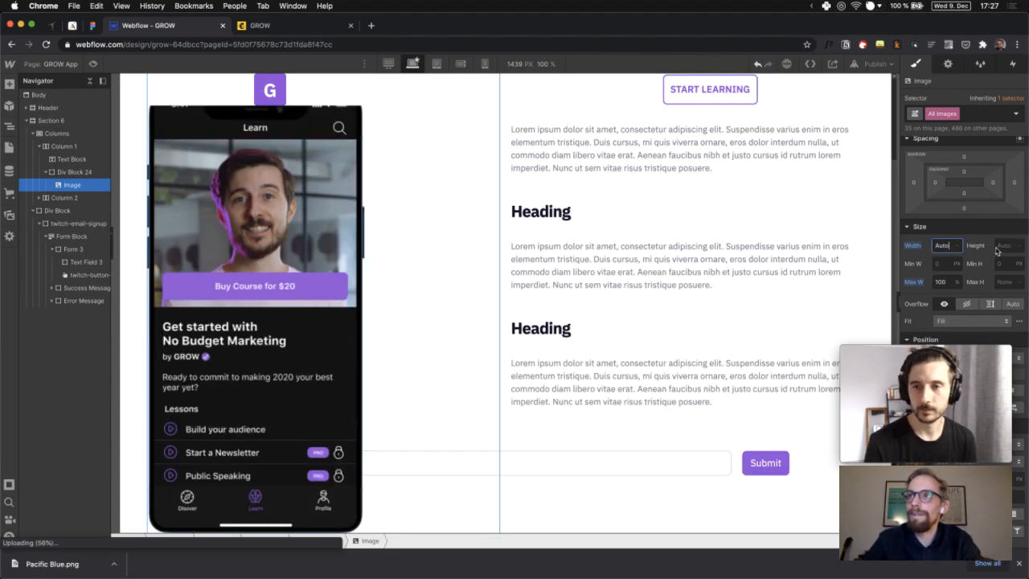
{"action": "key", "text": "Return"}
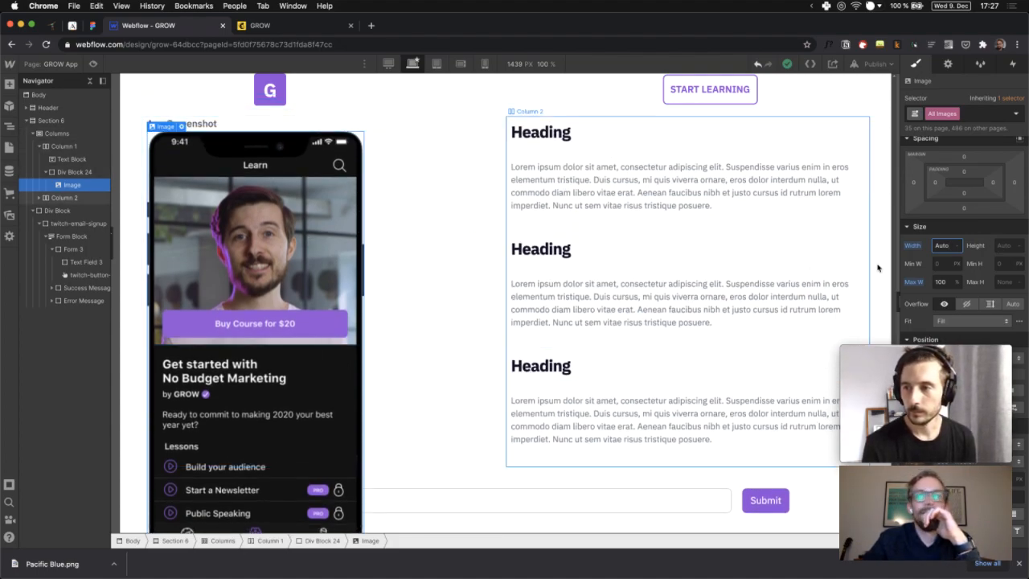
{"action": "left_click", "coordinate": [1004, 247]}
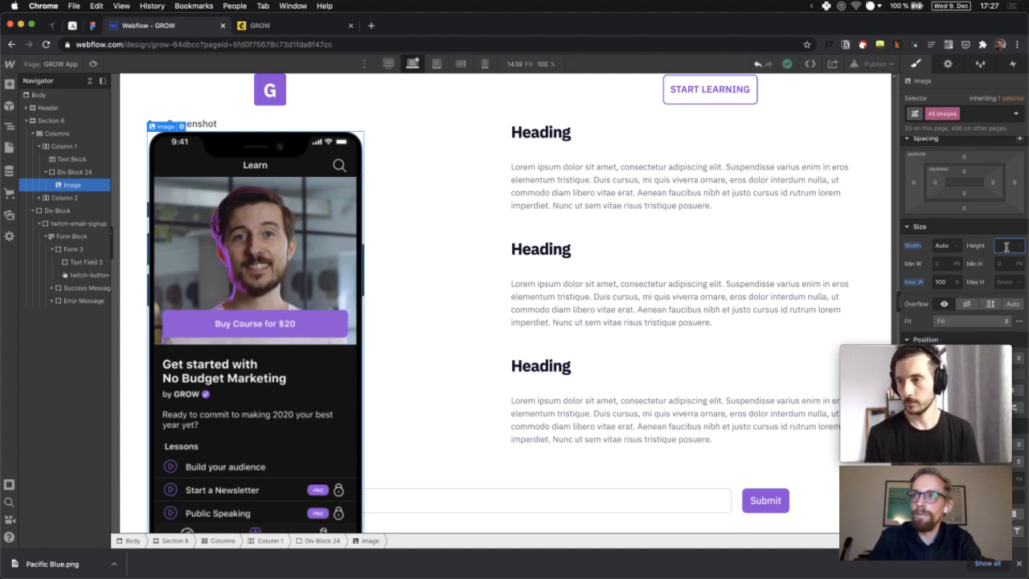
{"action": "type", "text": "30"}
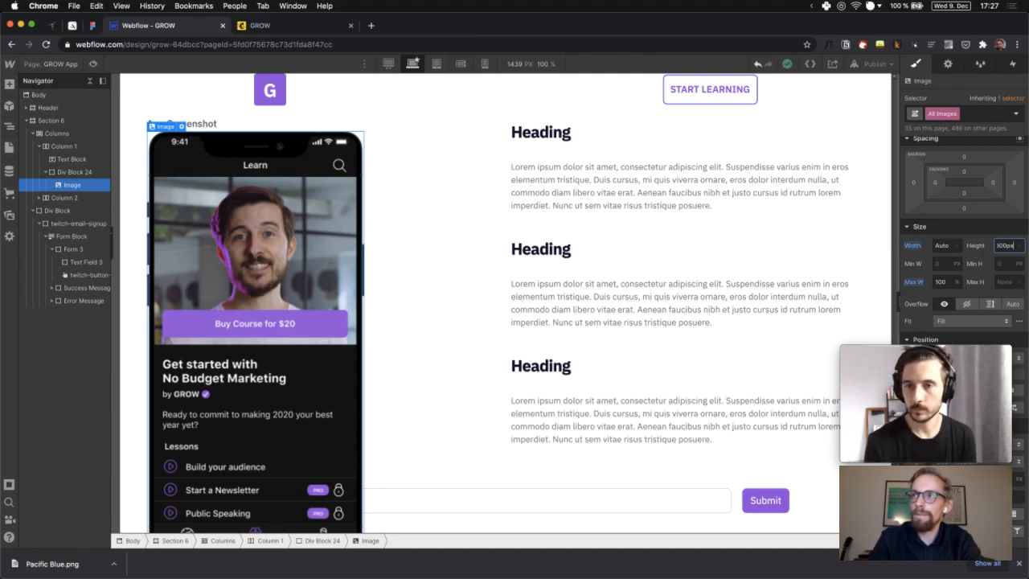
{"action": "type", "text": "0px"}
{"action": "key", "text": "Return"}
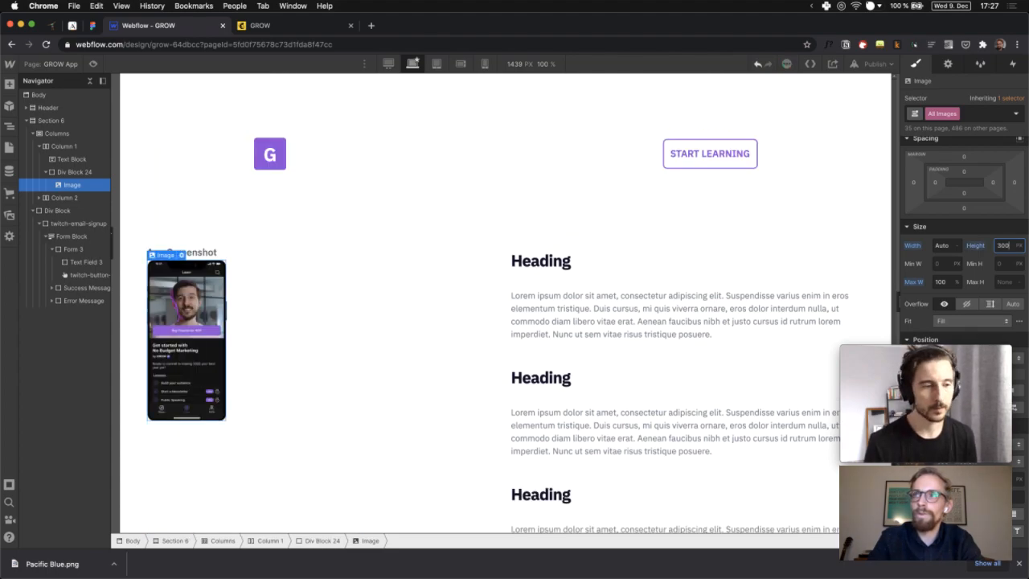
{"action": "key", "text": "shift+Up"}
{"action": "key", "text": "shift+Up"}
{"action": "key", "text": "shift+Up"}
{"action": "key", "text": "shift+Up"}
{"action": "key", "text": "shift+Up"}
{"action": "key", "text": "shift+Up"}
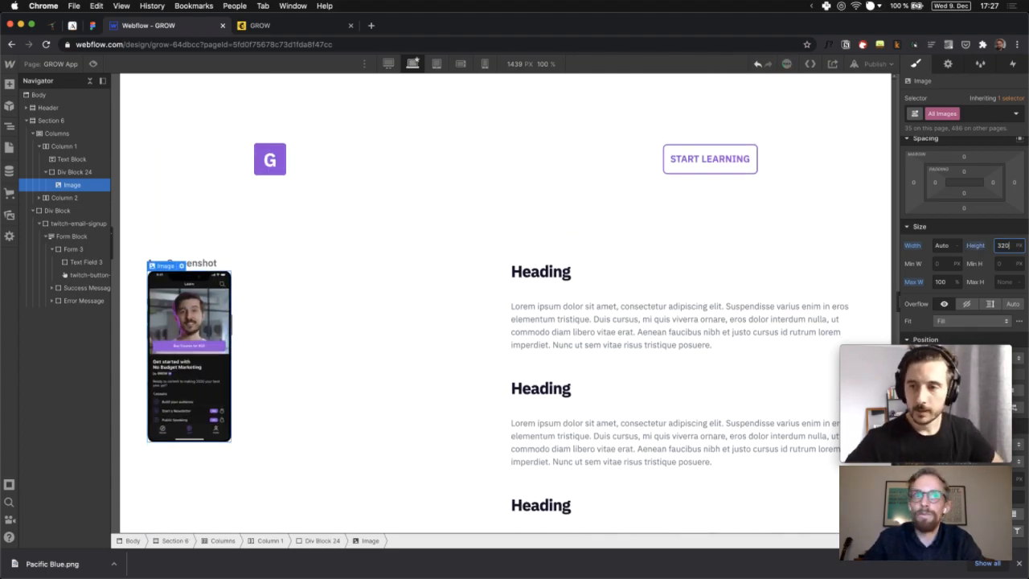
{"action": "key", "text": "shift+Up"}
{"action": "key", "text": "shift+Up"}
{"action": "key", "text": "shift+Up"}
{"action": "key", "text": "shift+Up"}
{"action": "key", "text": "shift+Up"}
{"action": "key", "text": "shift+Up"}
{"action": "key", "text": "shift+Up"}
{"action": "key", "text": "shift+Up"}
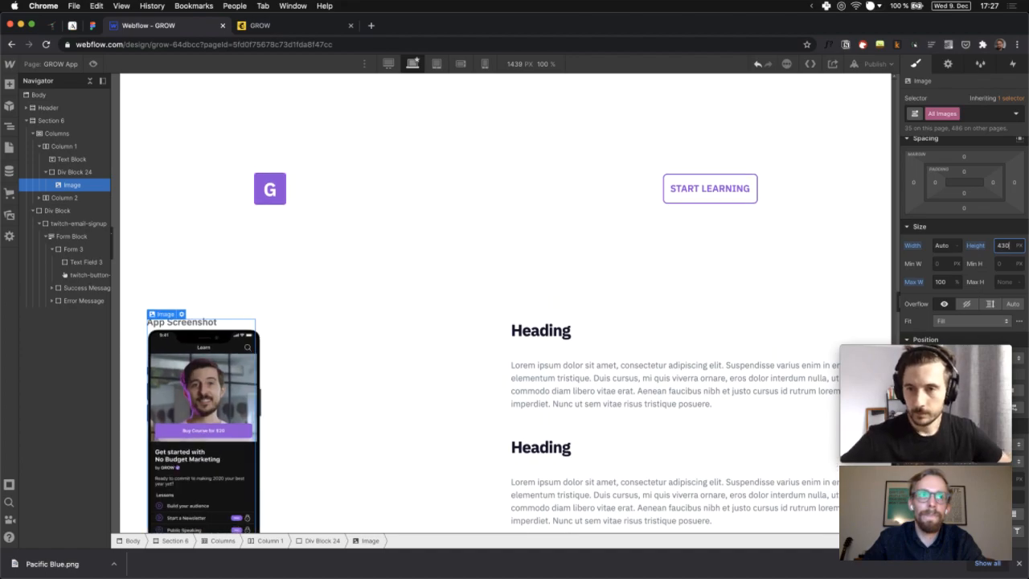
Remove the Start Learning Header symbol from the page
{"action": "scroll", "coordinate": [274, 369], "scroll_direction": "down", "scroll_amount": 2}
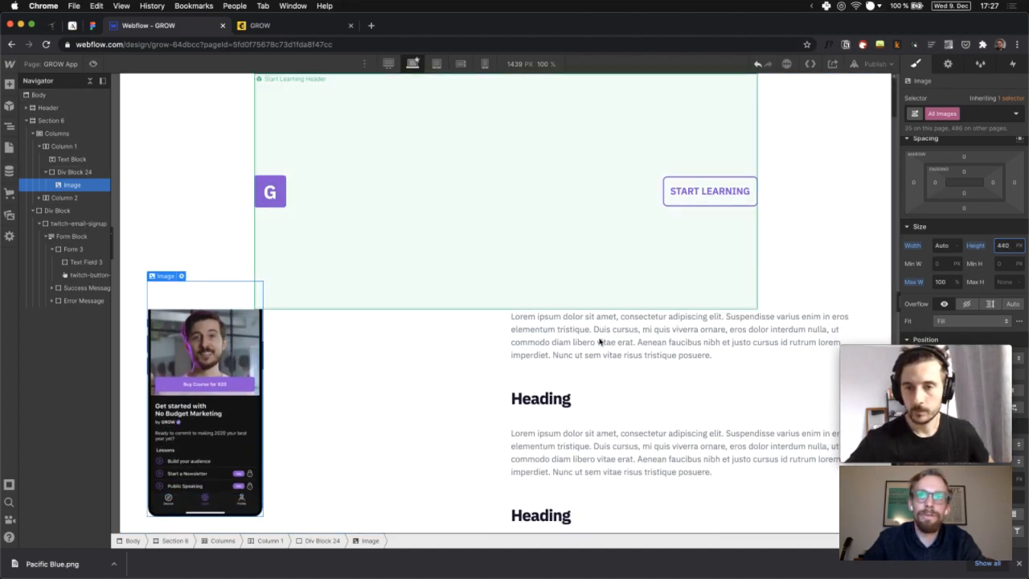
{"action": "scroll", "coordinate": [599, 342], "scroll_direction": "up", "scroll_amount": 1}
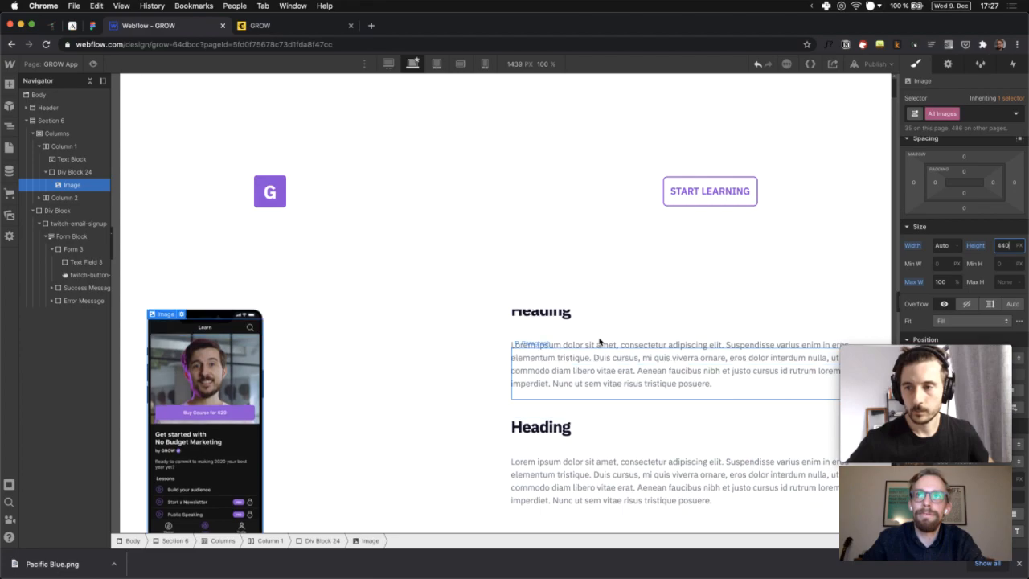
{"action": "left_click", "coordinate": [515, 197]}
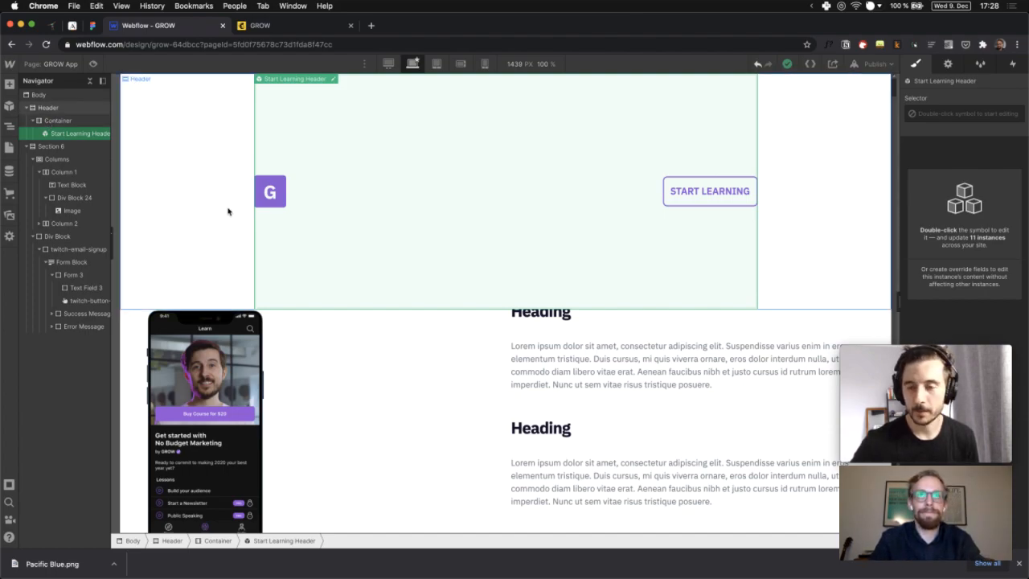
{"action": "key", "text": "super+z"}
{"action": "key", "text": "super+z"}
{"action": "key", "text": "super+z"}
{"action": "key", "text": "super+z"}
{"action": "key", "text": "super+z"}
{"action": "key", "text": "super+z"}
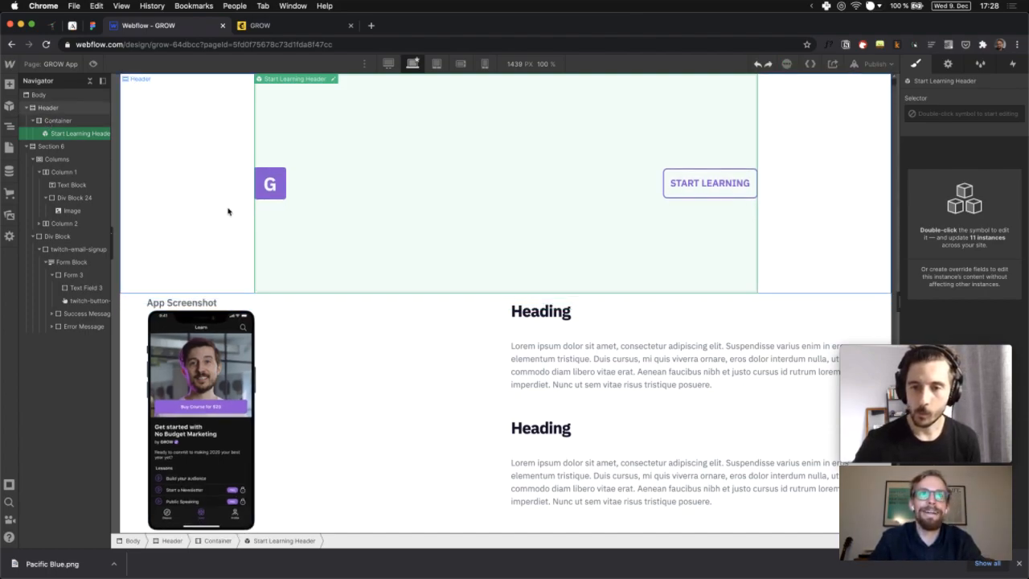
{"action": "key", "text": "super+z"}
{"action": "key", "text": "super+z"}
{"action": "key", "text": "super+z"}
{"action": "key", "text": "super+z"}
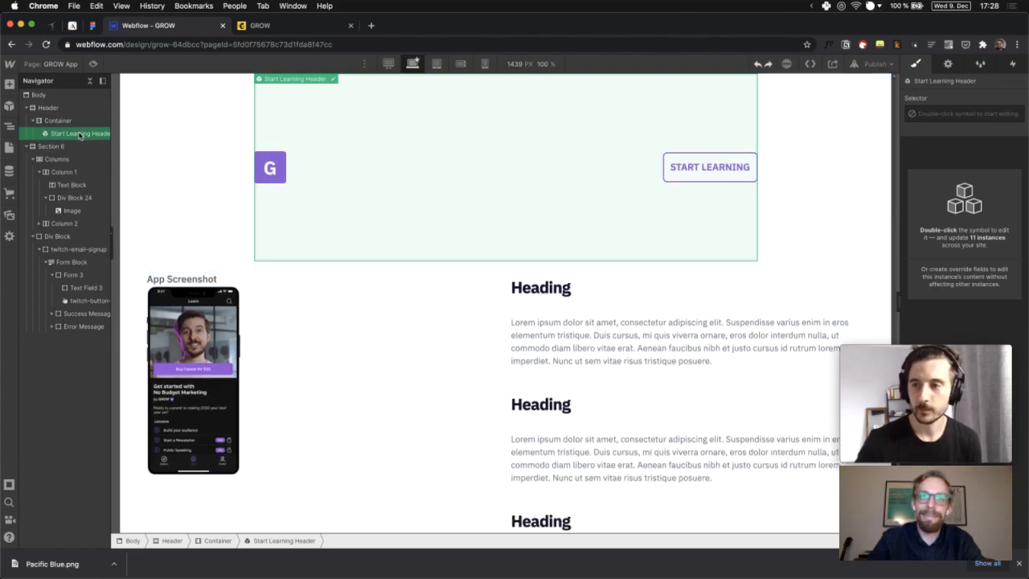
{"action": "key", "text": "super+z"}
{"action": "key", "text": "super+z"}
{"action": "key", "text": "super+z"}
{"action": "key", "text": "super+z"}
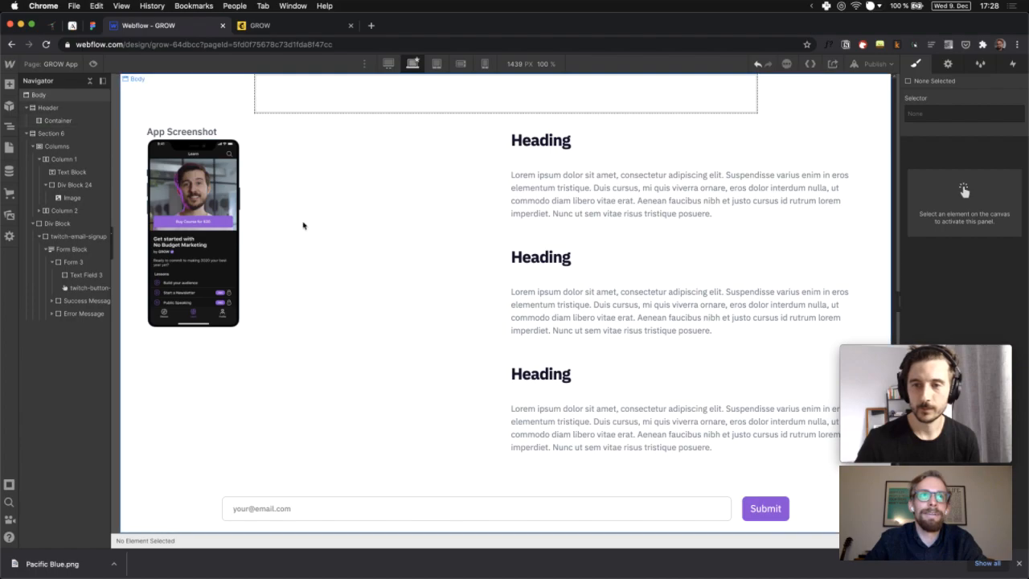
Set the phone image height to 620 px and delete the App Screenshot text label
{"action": "left_click", "coordinate": [193, 234]}
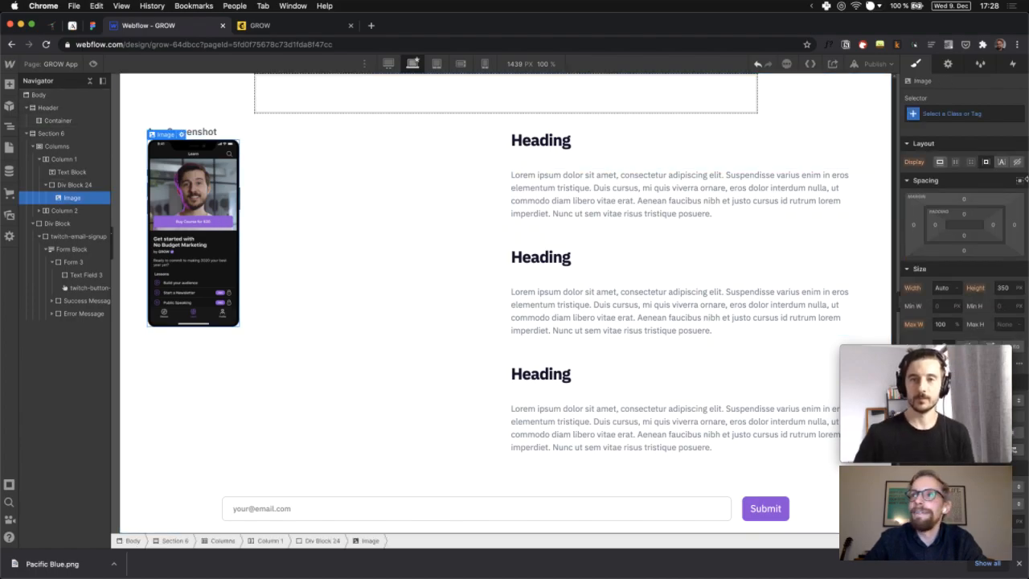
{"action": "left_click", "coordinate": [1004, 287]}
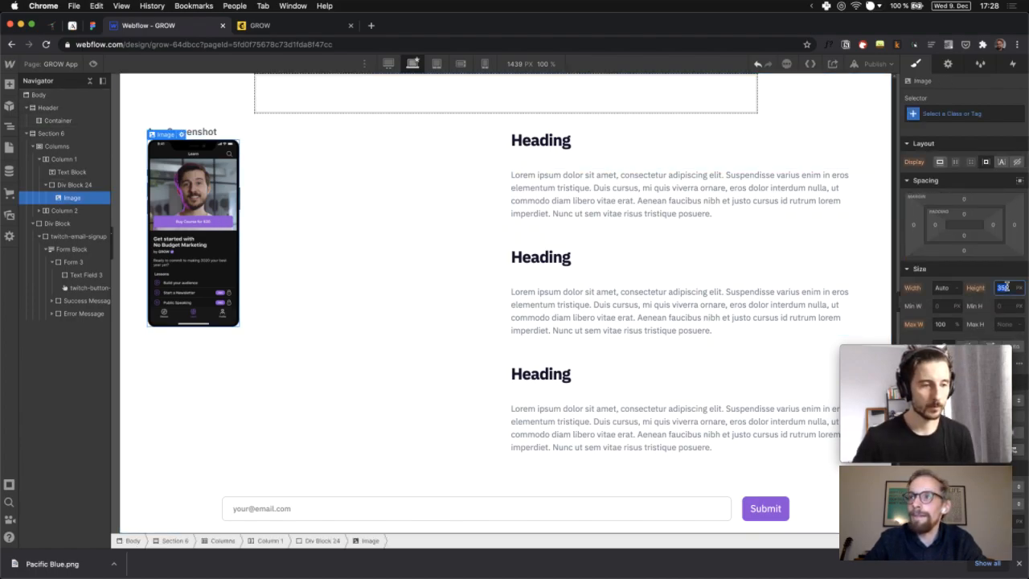
{"action": "type", "text": "4"}
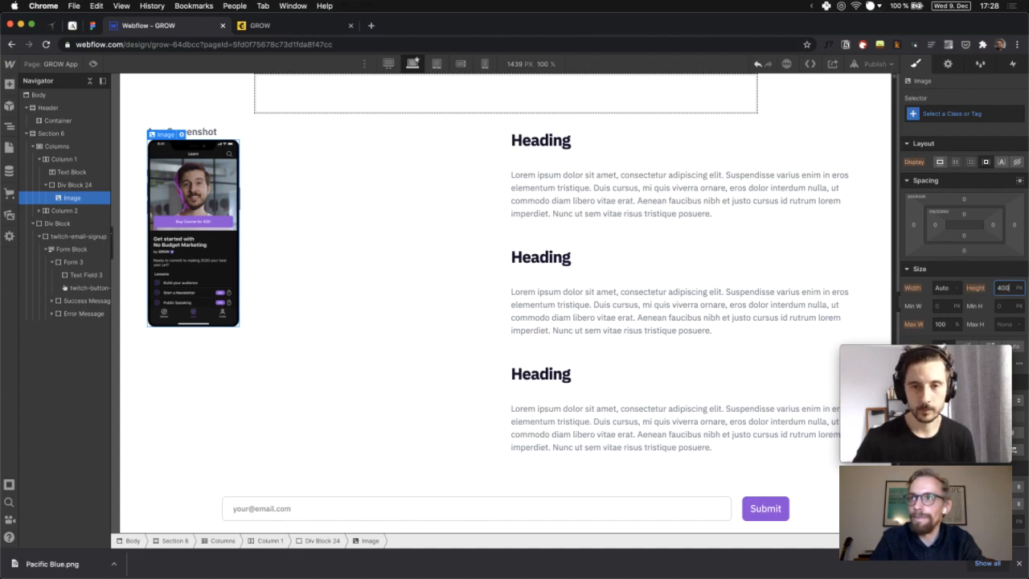
{"action": "type", "text": "00"}
{"action": "key", "text": "Return"}
{"action": "key", "text": "shift+Up"}
{"action": "key", "text": "shift+Up"}
{"action": "key", "text": "shift+Up"}
{"action": "key", "text": "shift+Up"}
{"action": "key", "text": "shift+Up"}
{"action": "key", "text": "shift+Up"}
{"action": "key", "text": "shift+Up"}
{"action": "key", "text": "shift+Up"}
{"action": "key", "text": "shift+Up"}
{"action": "key", "text": "shift+Up"}
{"action": "key", "text": "shift+Up"}
{"action": "key", "text": "shift+Up"}
{"action": "key", "text": "shift+Up"}
{"action": "key", "text": "shift+Up"}
{"action": "key", "text": "shift+Up"}
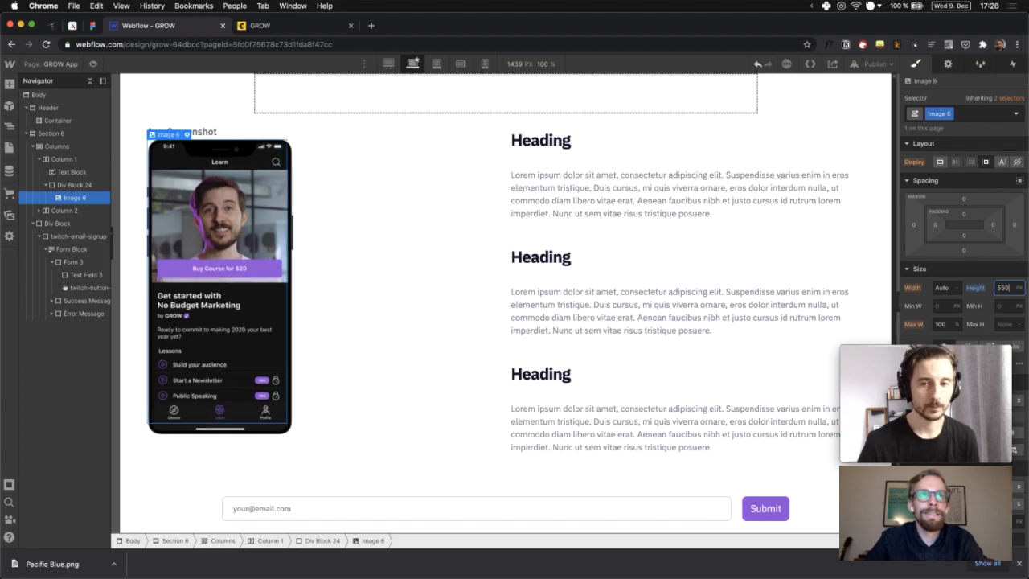
{"action": "key", "text": "shift+Up"}
{"action": "key", "text": "shift+Up"}
{"action": "key", "text": "shift+Up"}
{"action": "key", "text": "shift+Up"}
{"action": "key", "text": "shift+Up"}
{"action": "key", "text": "shift+Up"}
{"action": "key", "text": "shift+Up"}
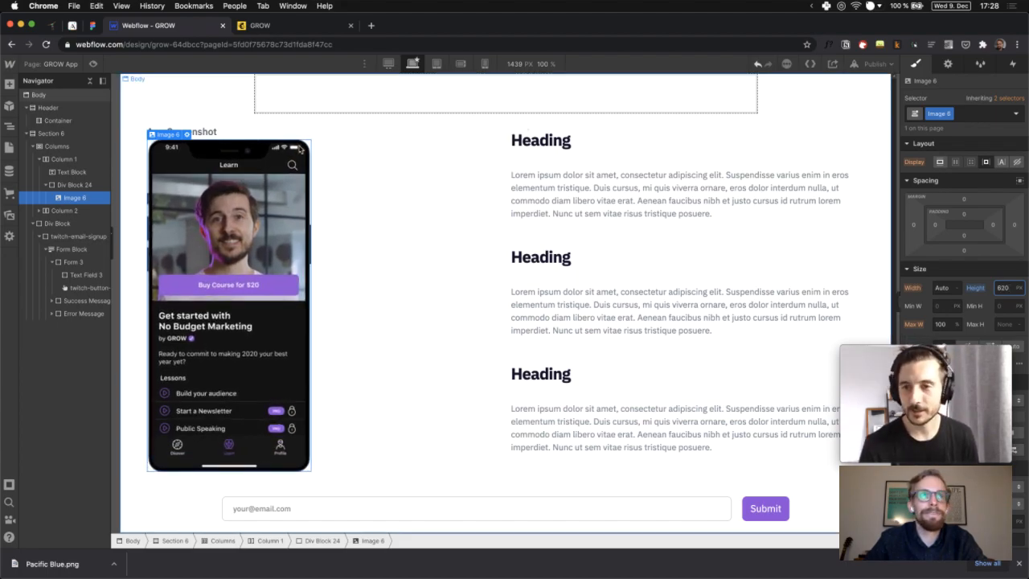
{"action": "left_click", "coordinate": [199, 135]}
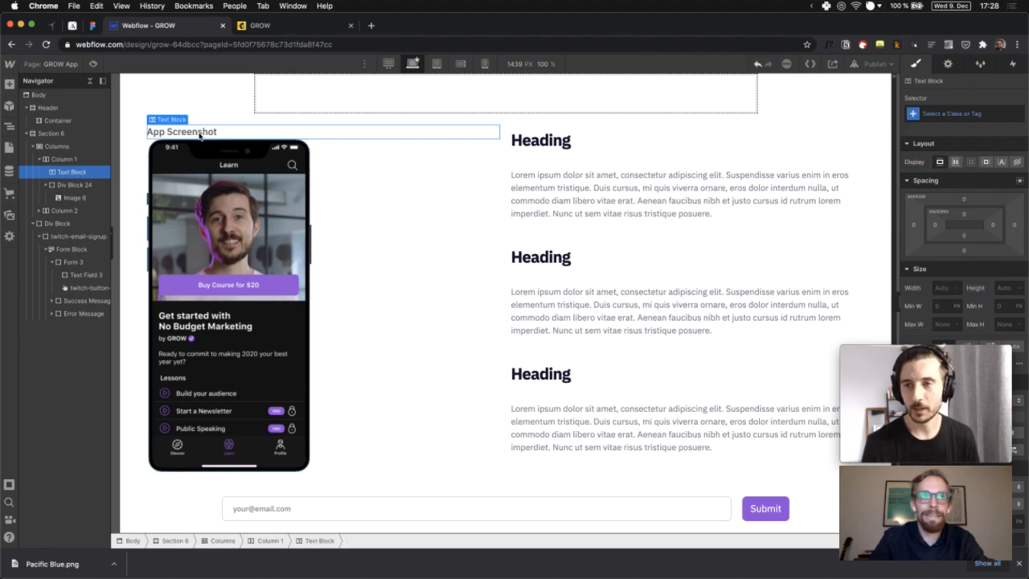
{"action": "key", "text": "Delete"}
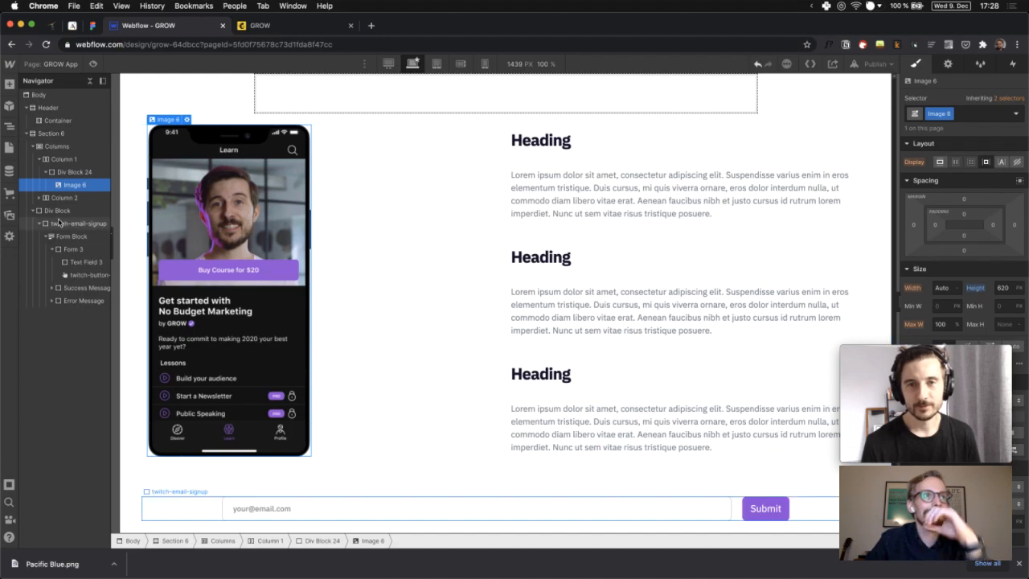
Move the phone image directly into Column 1 and delete the empty Div Block 24
{"action": "left_click", "coordinate": [67, 182]}
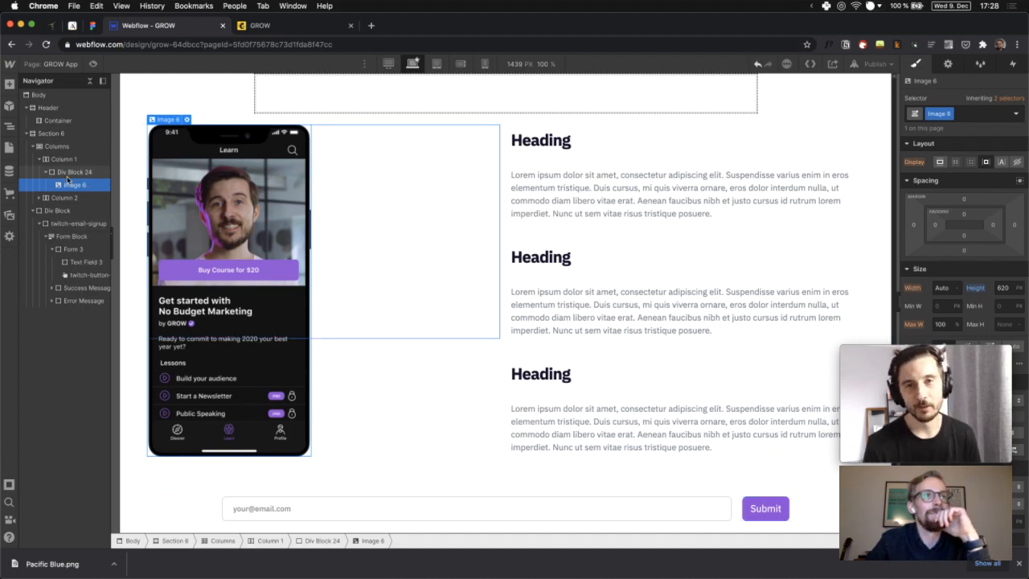
{"action": "left_click", "coordinate": [67, 177]}
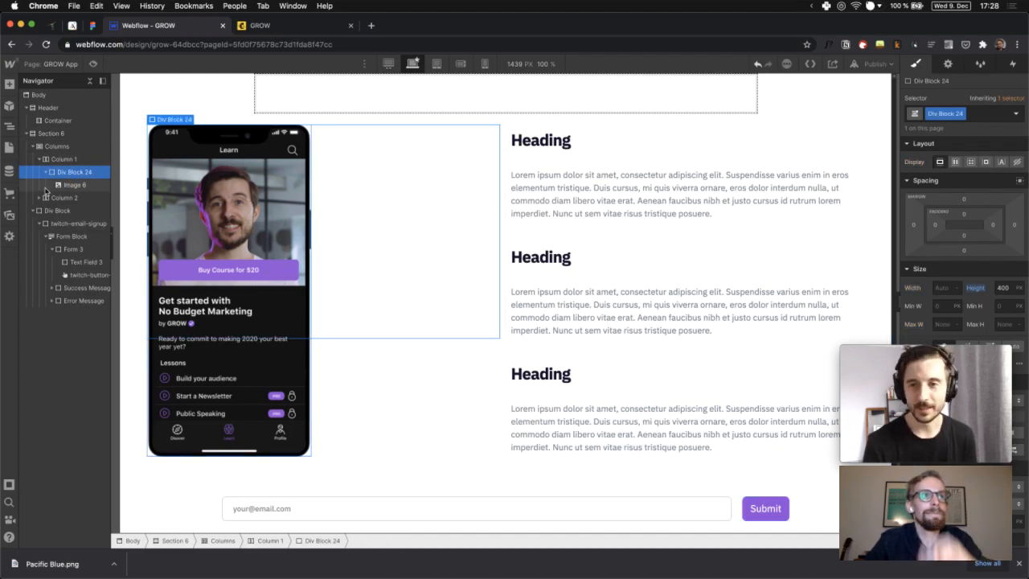
{"action": "mouse_move", "coordinate": [76, 190]}
{"action": "left_mouse_down"}
{"action": "mouse_move", "coordinate": [65, 171]}
{"action": "mouse_move", "coordinate": [71, 188]}
{"action": "left_mouse_up"}
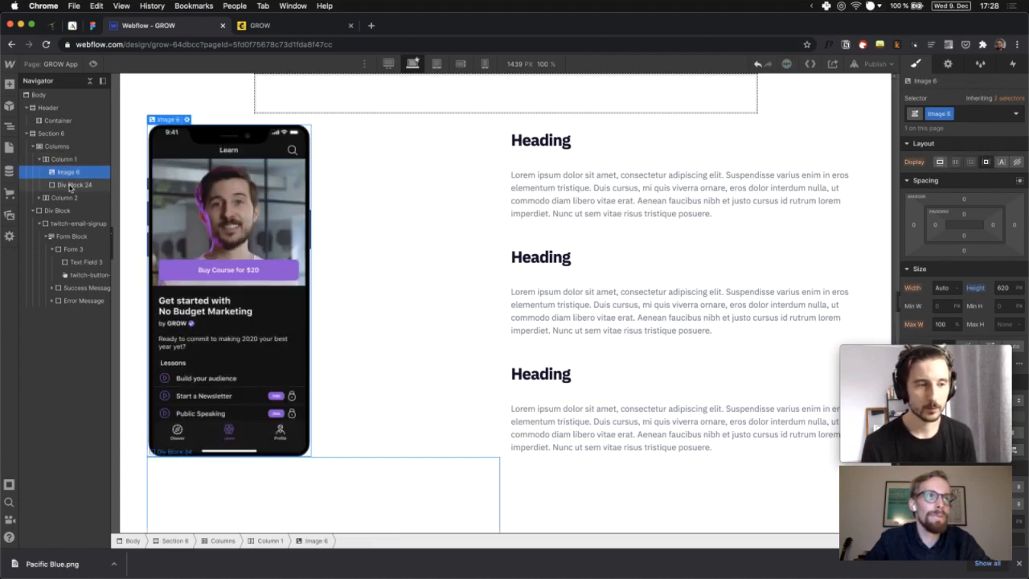
{"action": "left_click", "coordinate": [71, 187]}
{"action": "key", "text": "Delete"}
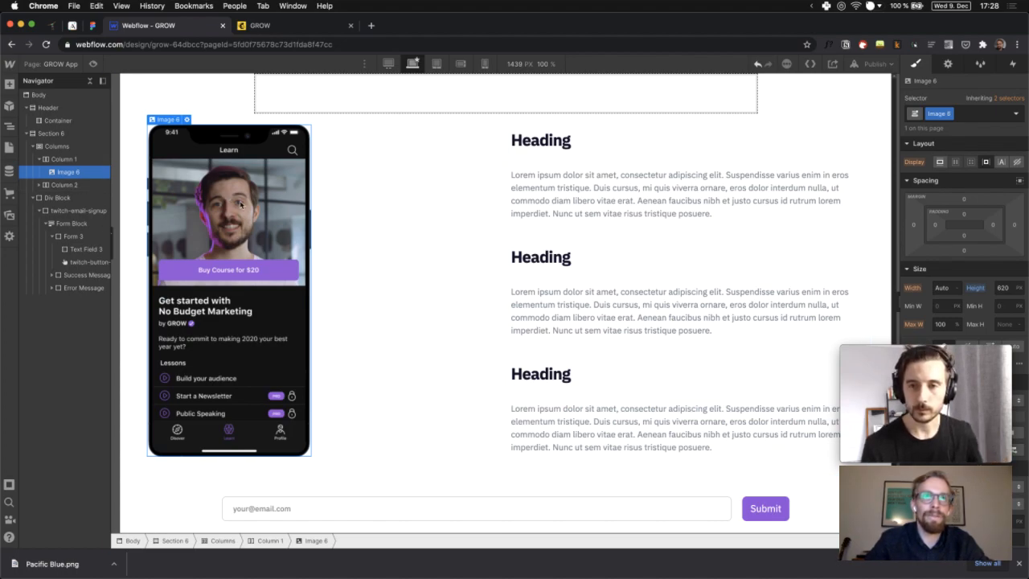
{"action": "left_click", "coordinate": [916, 225]}
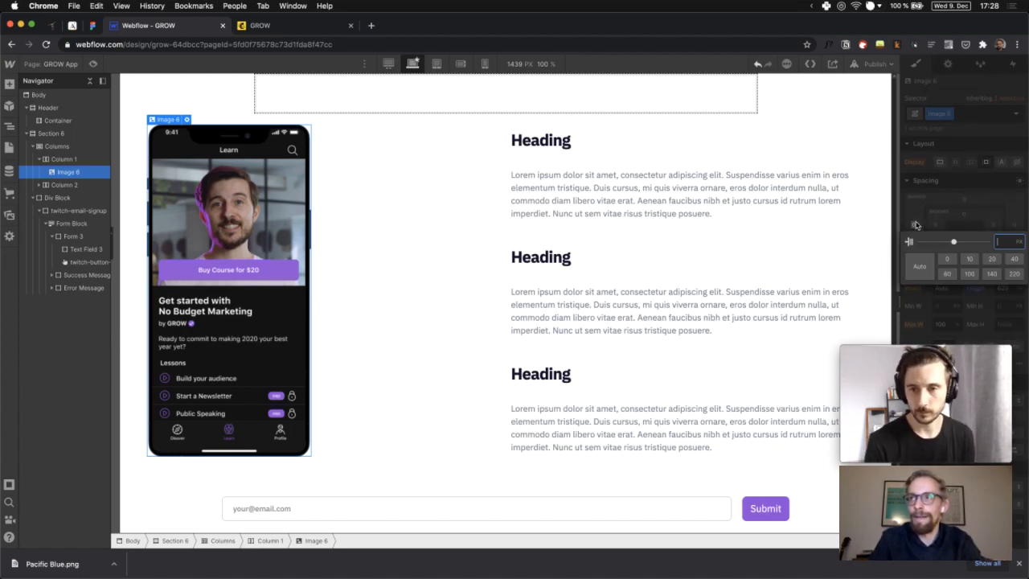
{"action": "left_click", "coordinate": [950, 189]}
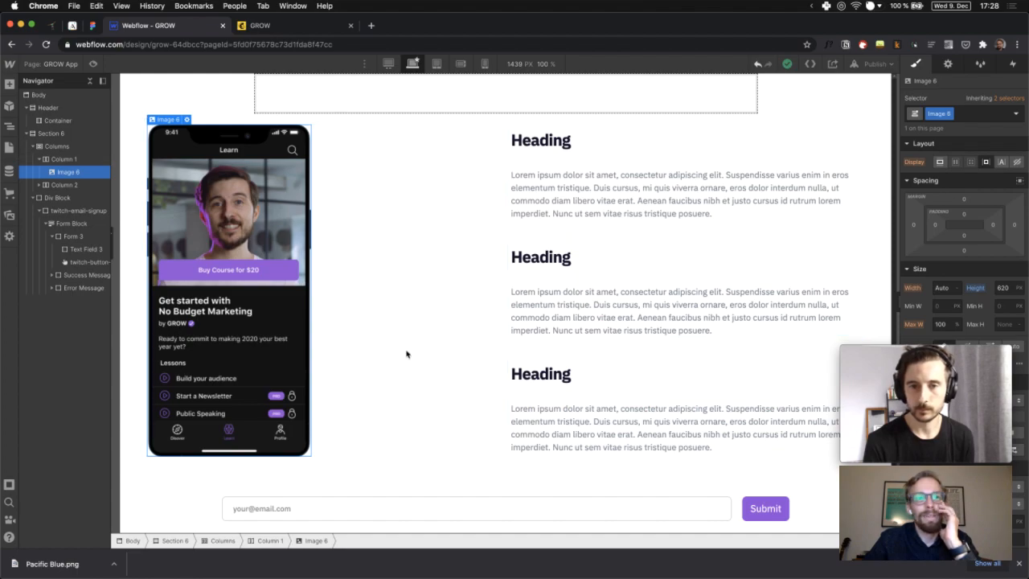
{"action": "left_click", "coordinate": [561, 513]}
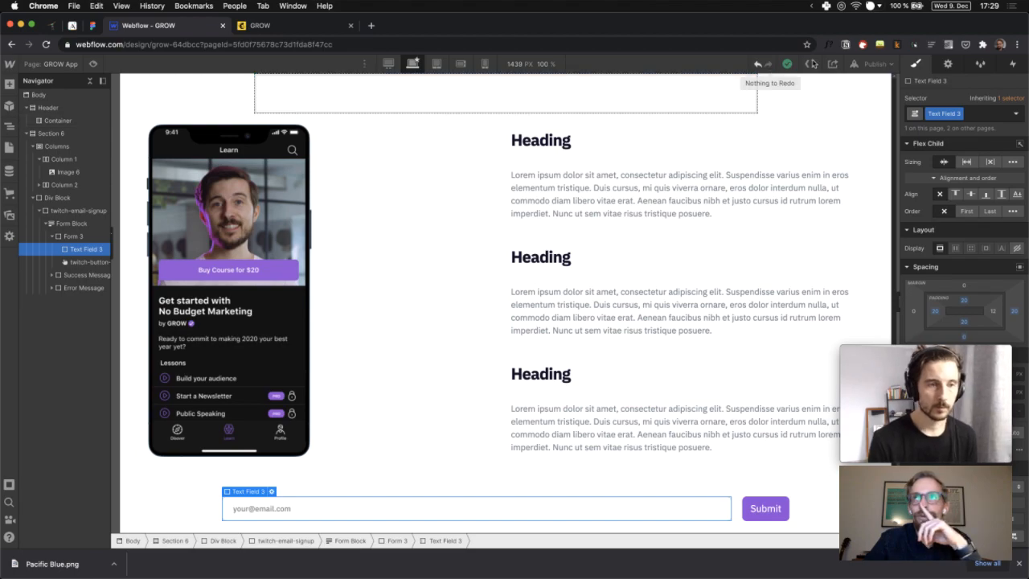
{"action": "left_click", "coordinate": [869, 64]}
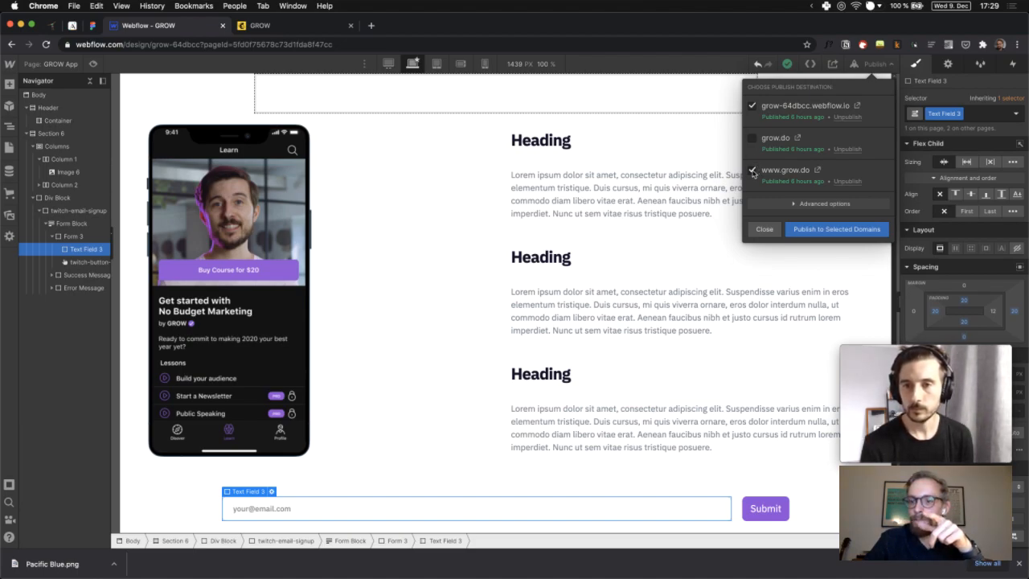
{"action": "key", "text": "super+Tab"}
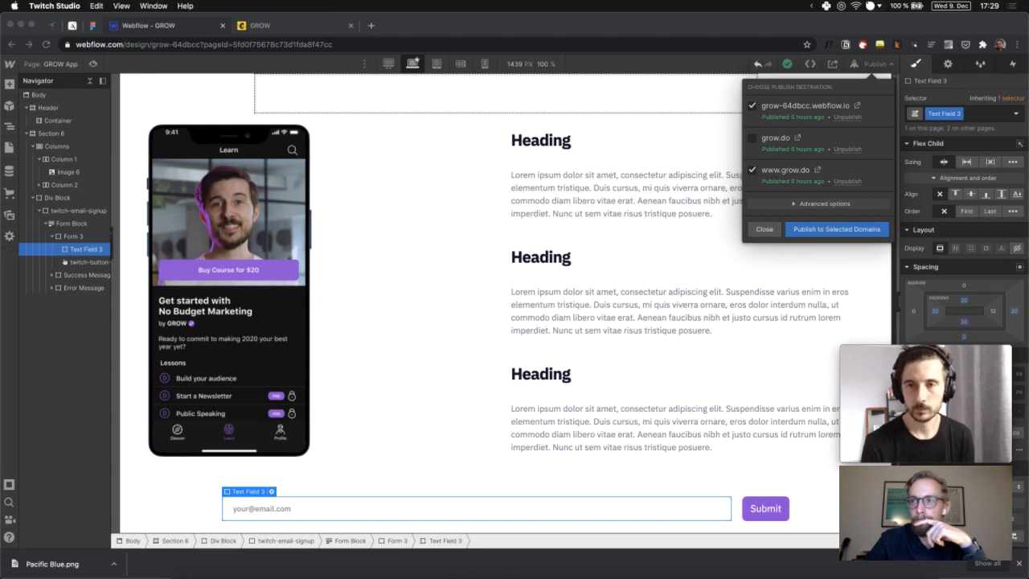
{"action": "left_click", "coordinate": [752, 172]}
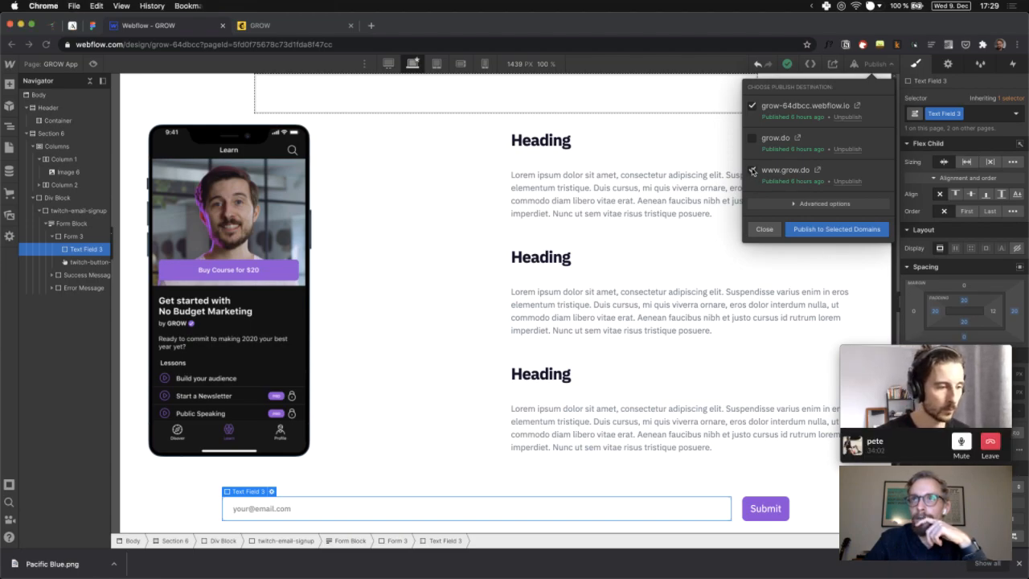
{"action": "left_click", "coordinate": [827, 233]}
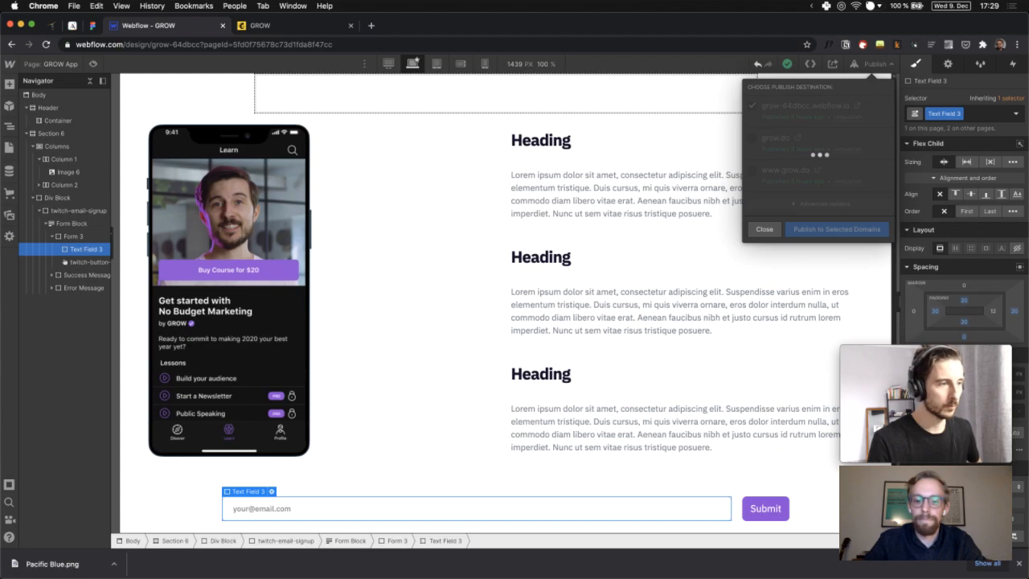
Open the published staging page in a new browser tab
{"action": "key", "text": "super+Tab"}
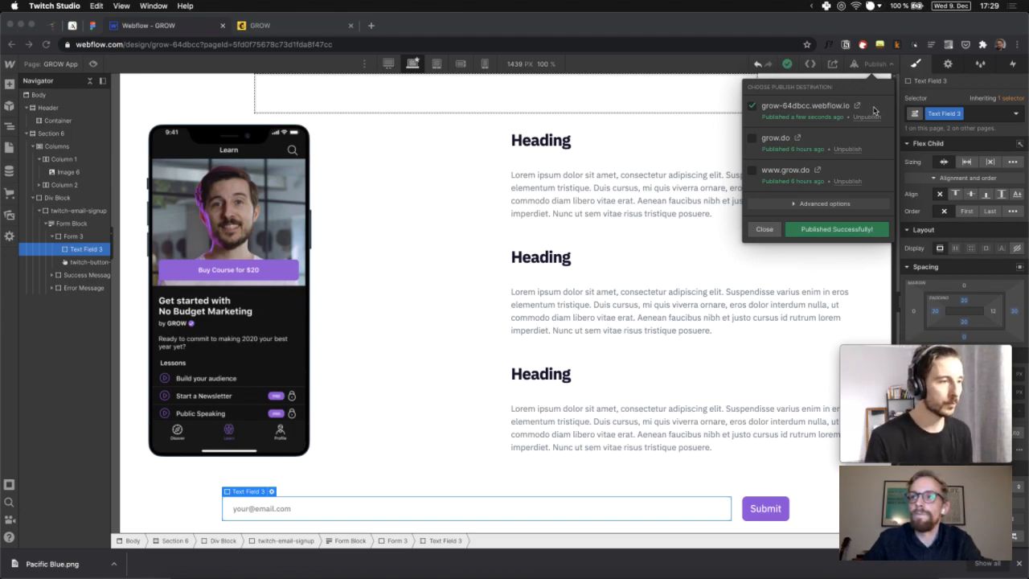
{"action": "left_click", "coordinate": [858, 107]}
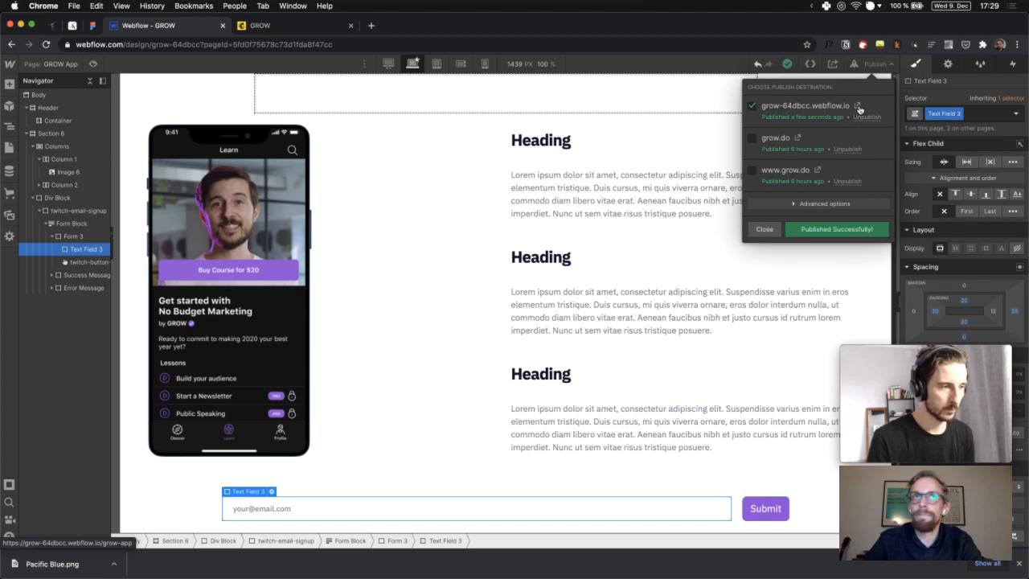
{"action": "left_click", "coordinate": [859, 107]}
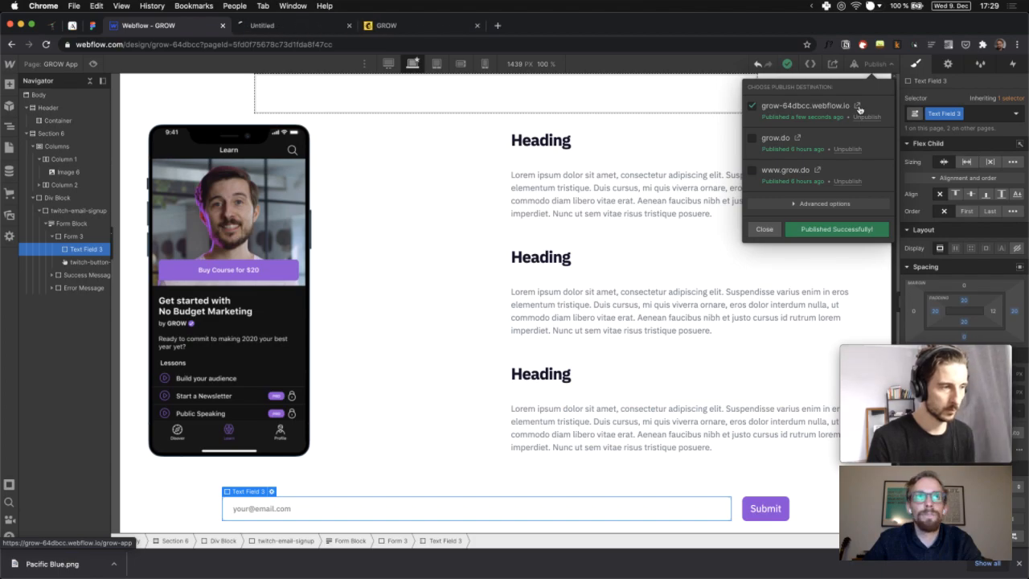
On the live GROW App page, clear the downloads bar and bring the Submit button into view
{"action": "left_click", "coordinate": [313, 33]}
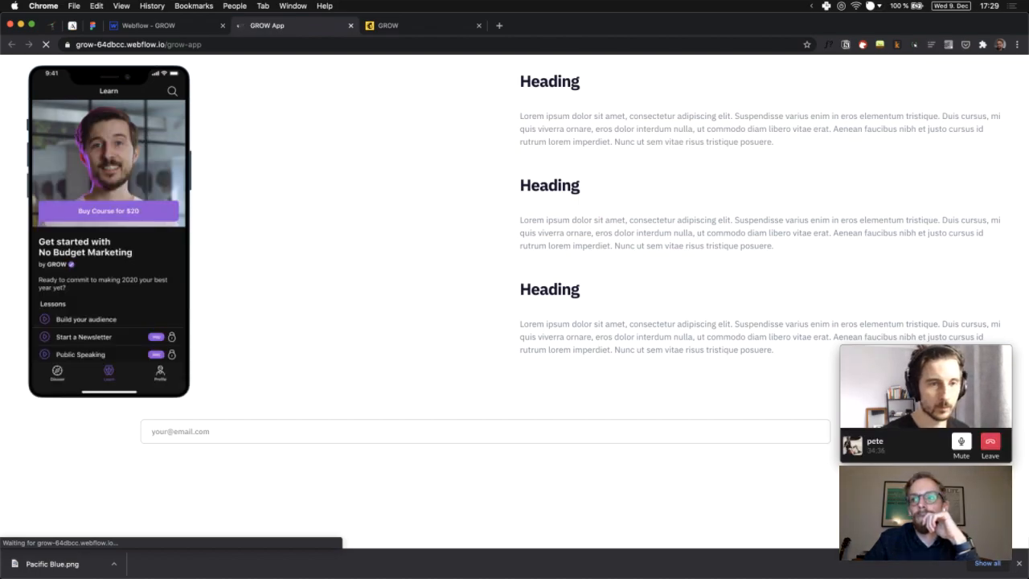
{"action": "left_click", "coordinate": [1019, 563]}
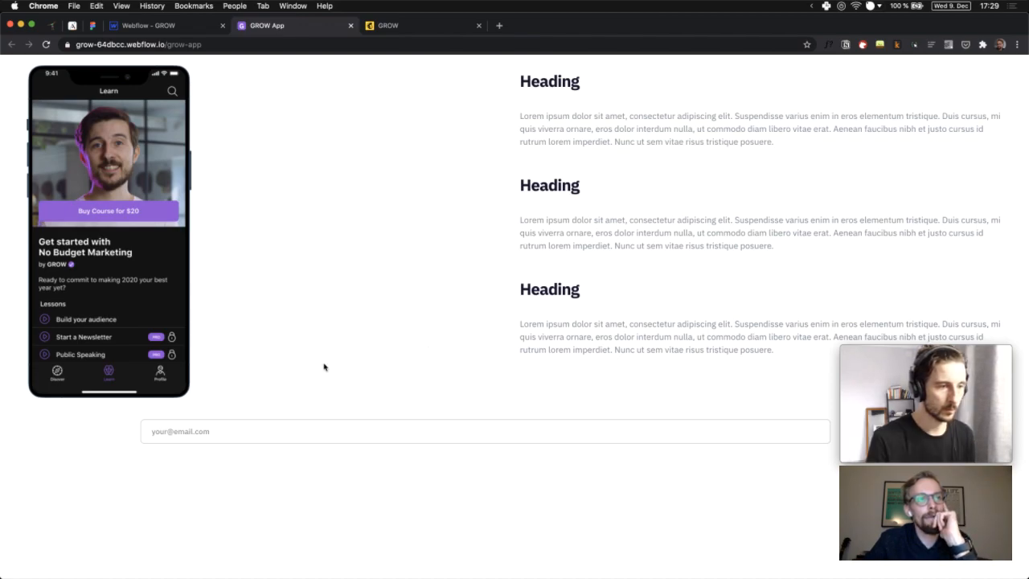
{"action": "left_click", "coordinate": [416, 425]}
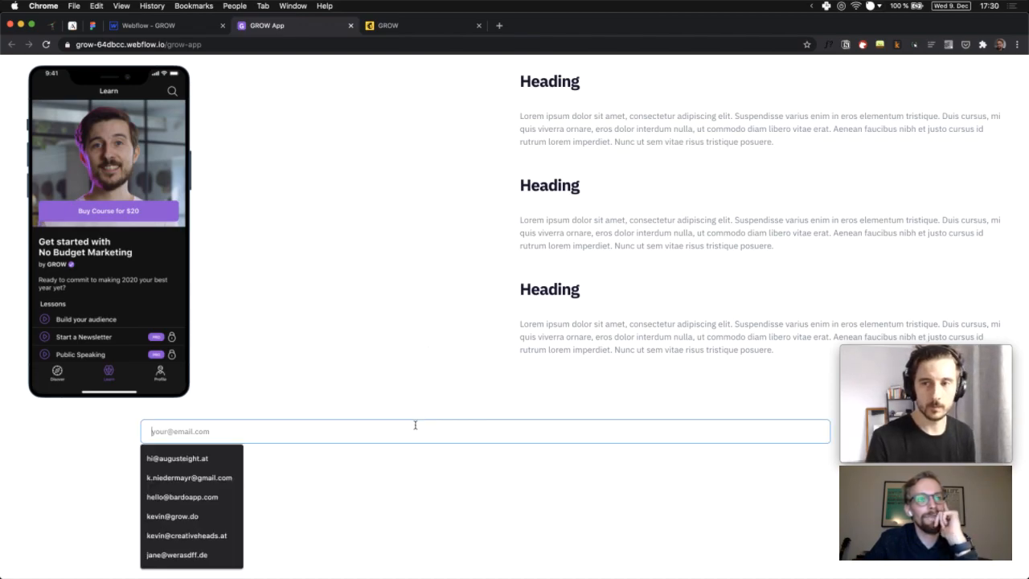
{"action": "left_click", "coordinate": [574, 489]}
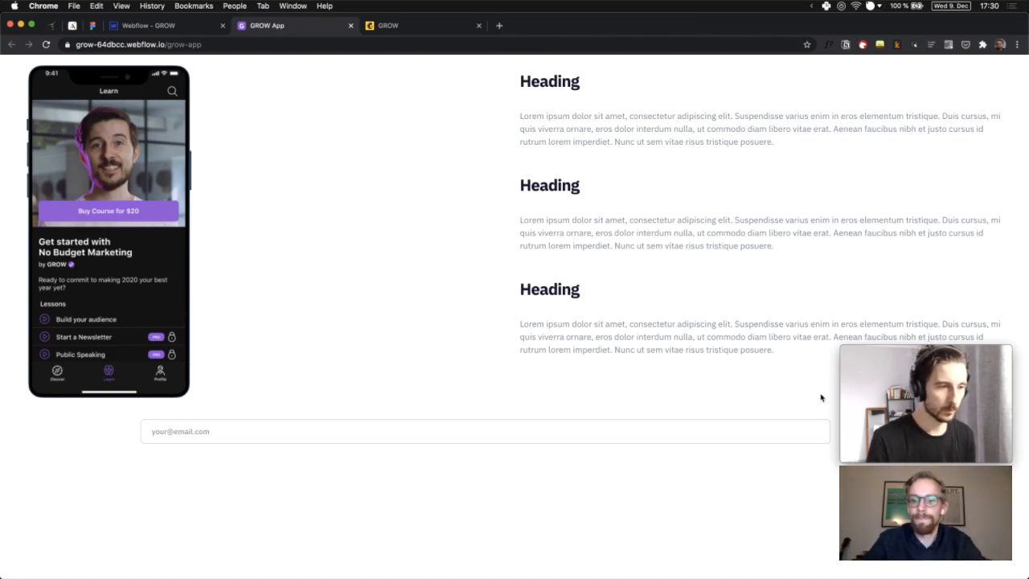
{"action": "mouse_move", "coordinate": [913, 384]}
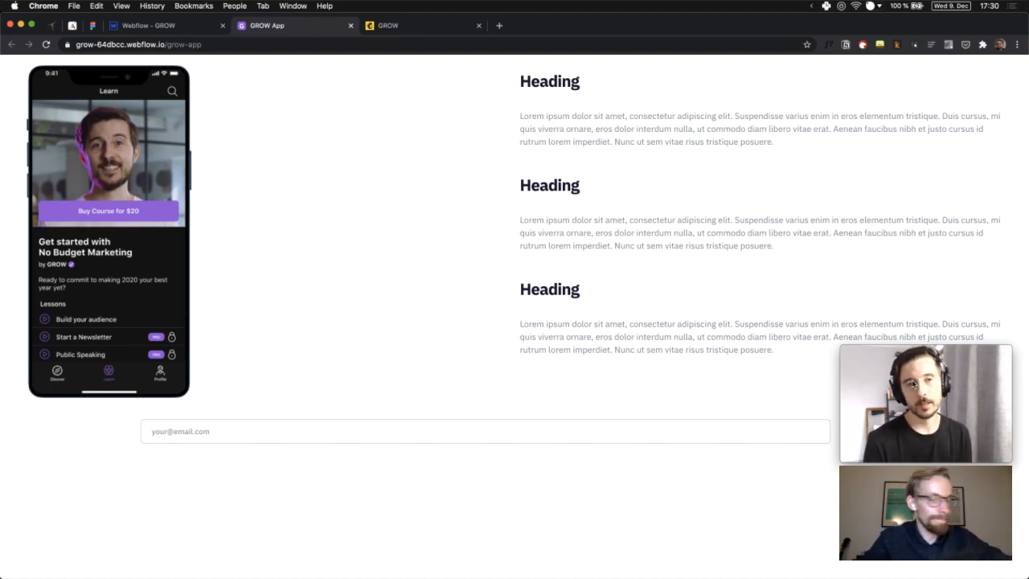
{"action": "left_click_drag", "start_coordinate": [913, 383], "coordinate": [922, 316]}
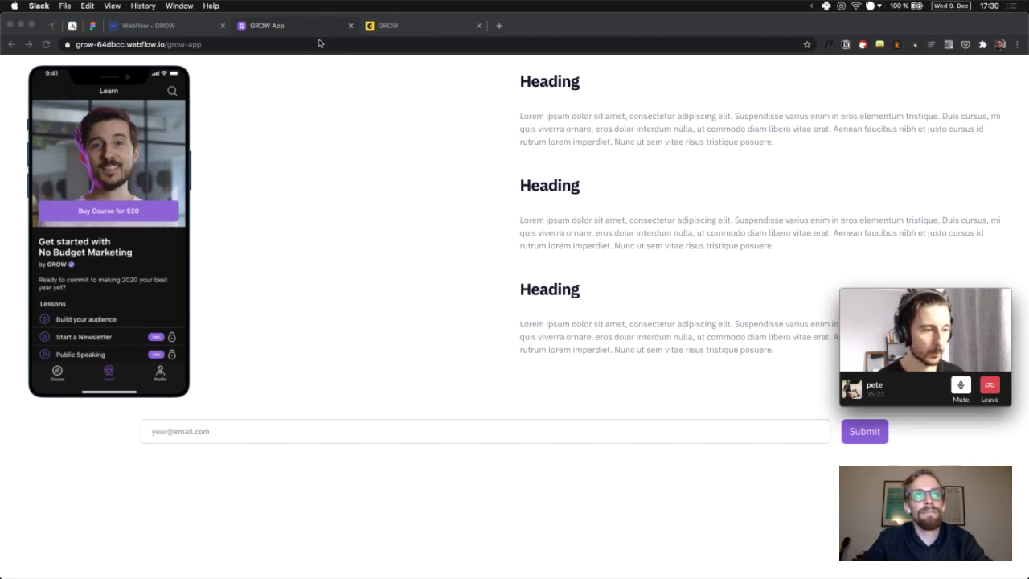
Enter a test email address in the signup field and submit it
{"action": "left_click", "coordinate": [356, 427]}
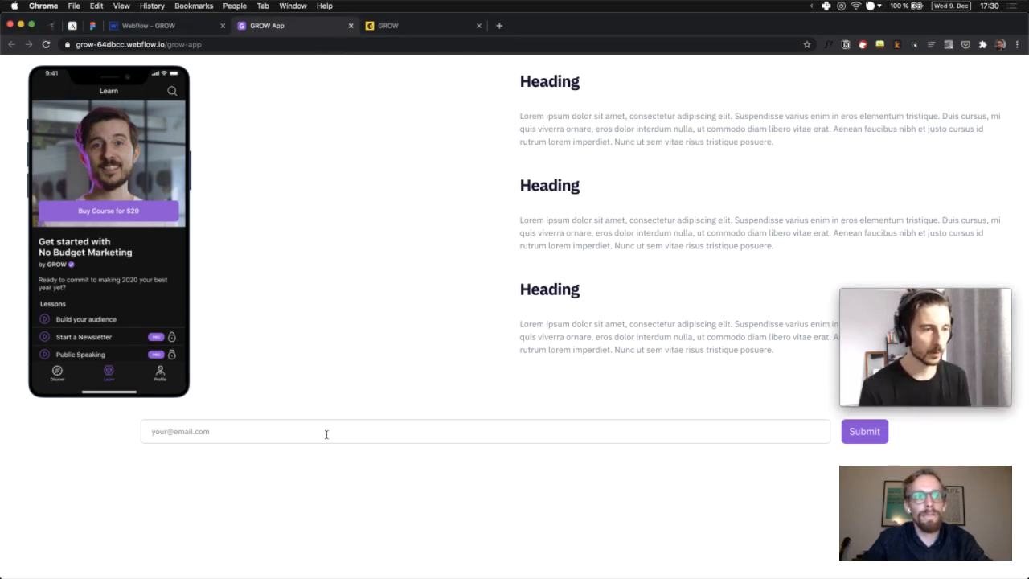
{"action": "left_click", "coordinate": [329, 526]}
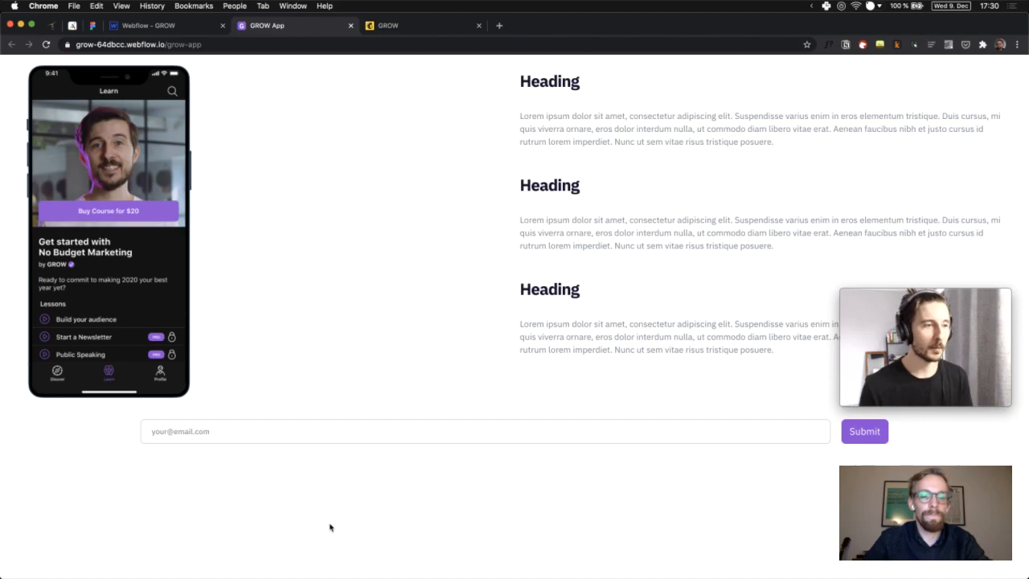
{"action": "left_click", "coordinate": [325, 438]}
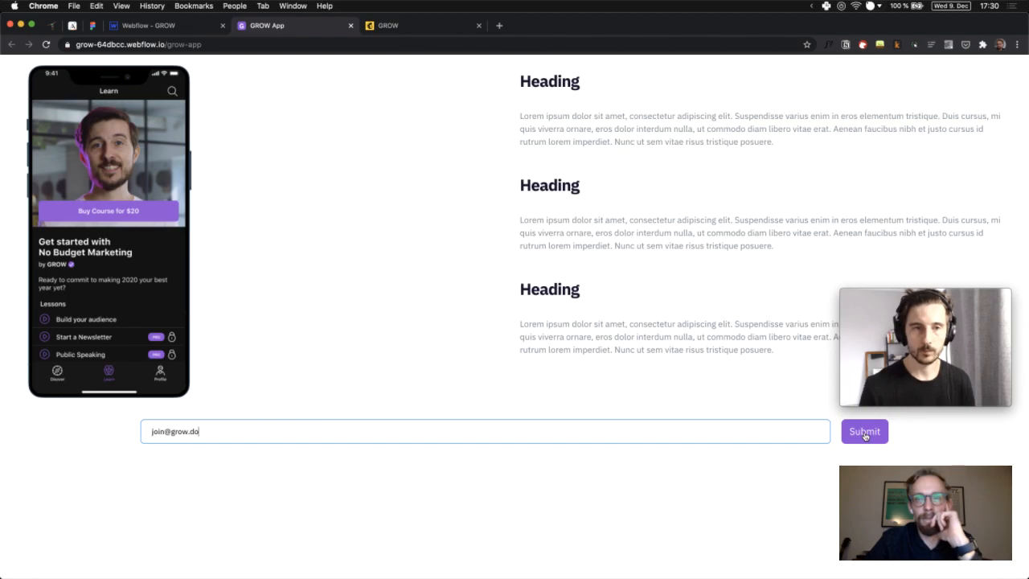
{"action": "left_click", "coordinate": [865, 433]}
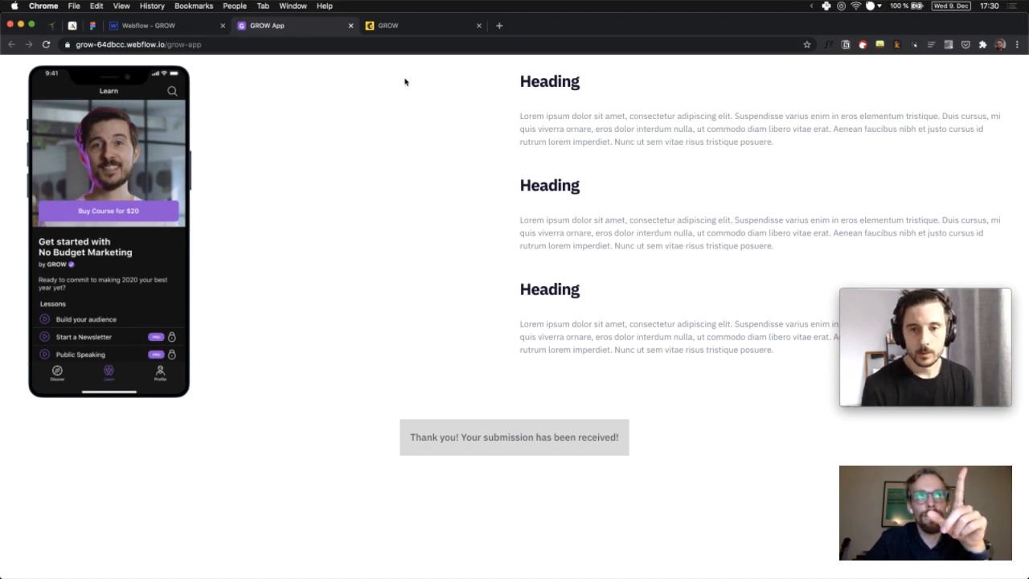
{"action": "left_click", "coordinate": [157, 33]}
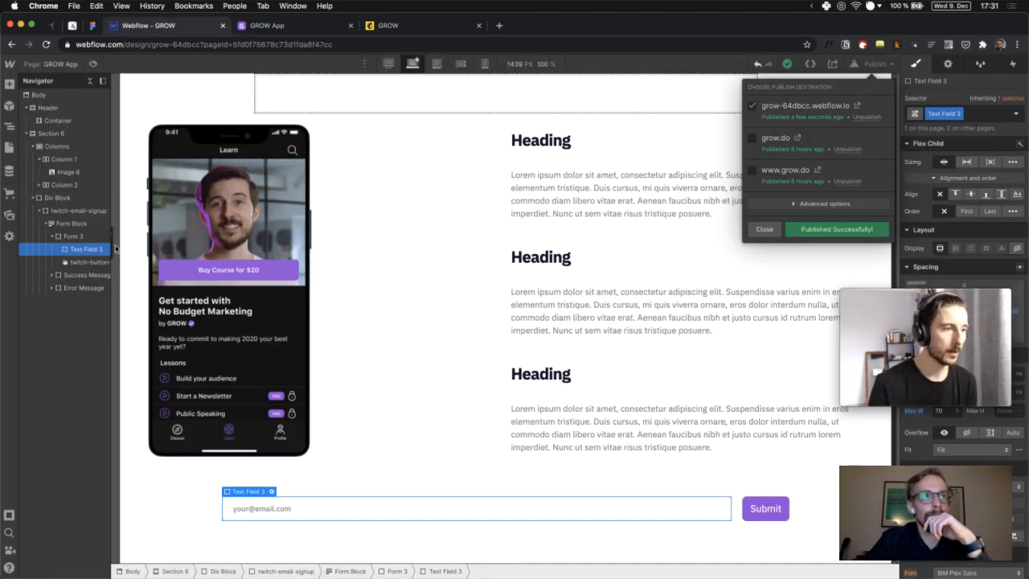
{"action": "left_click", "coordinate": [73, 225]}
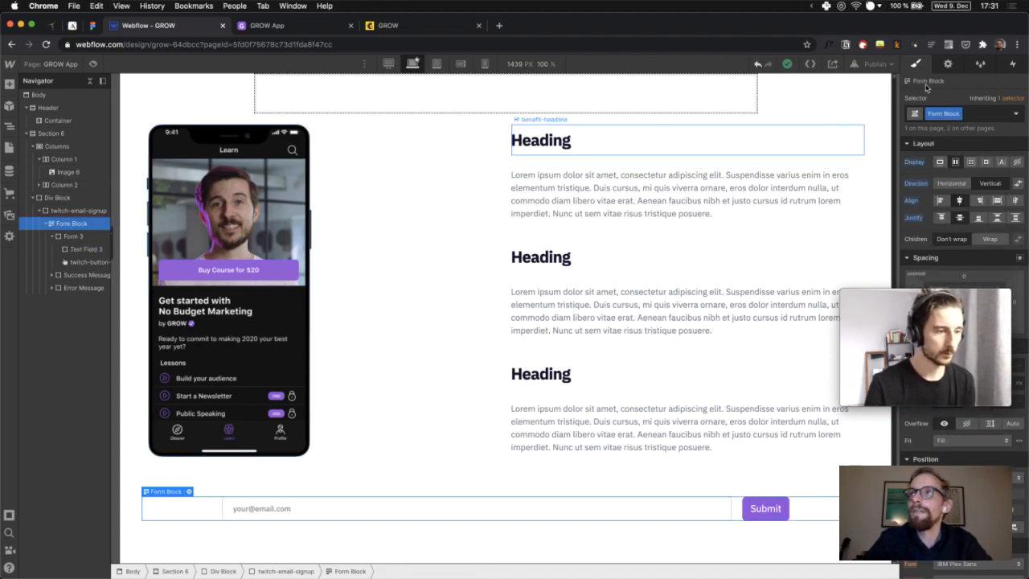
{"action": "left_click", "coordinate": [950, 64]}
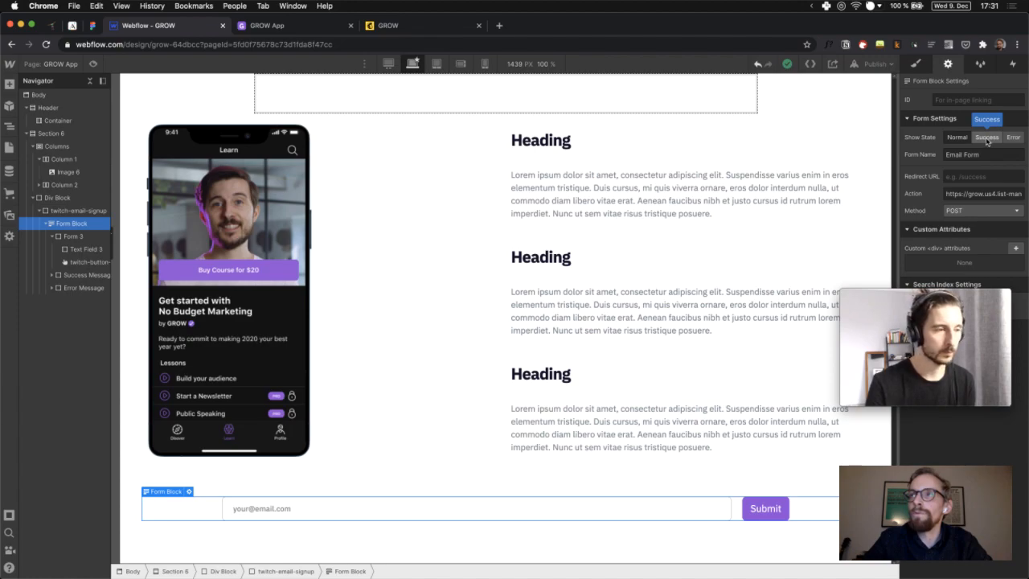
{"action": "left_click", "coordinate": [988, 138]}
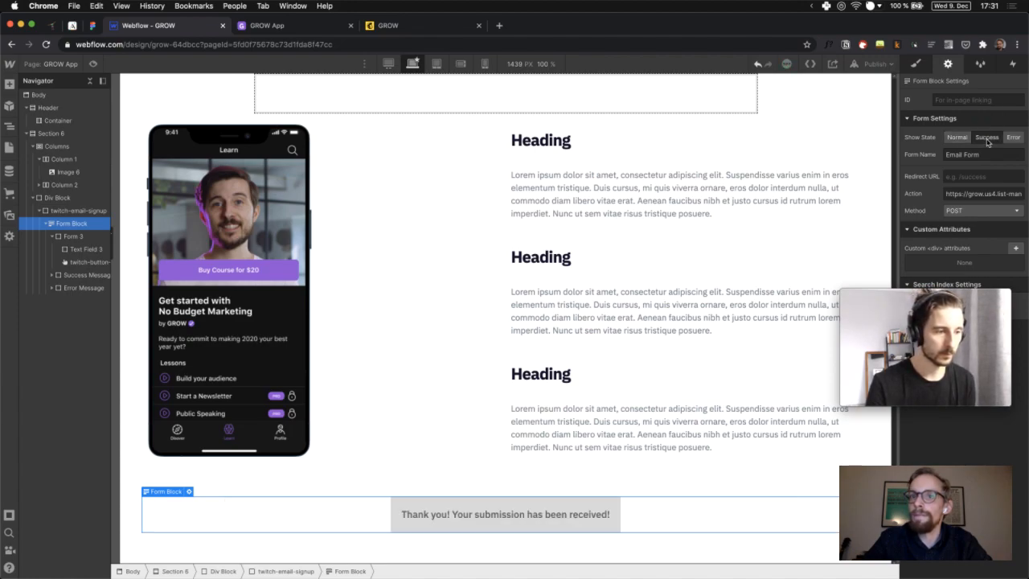
{"action": "left_click", "coordinate": [426, 508]}
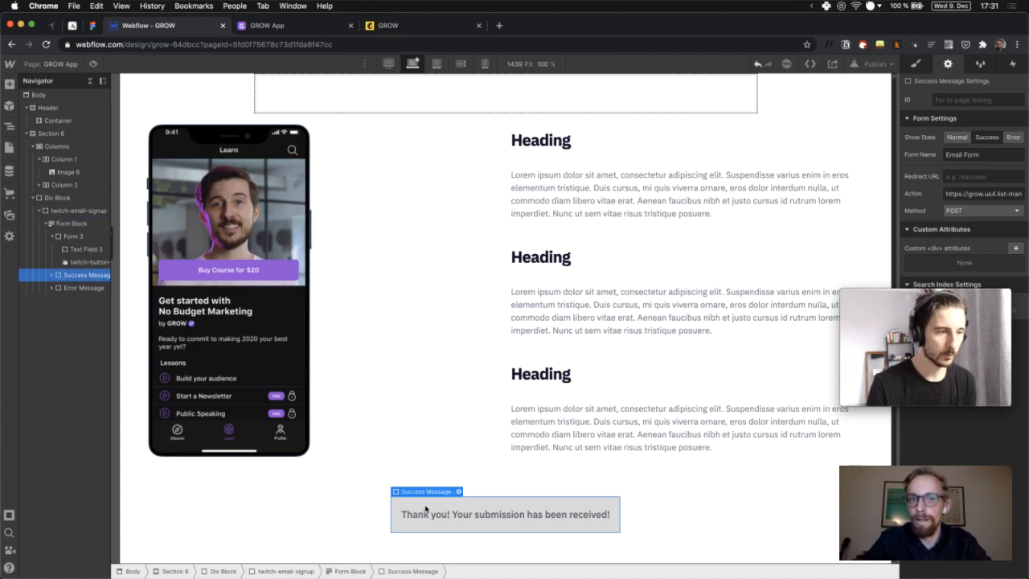
{"action": "left_click", "coordinate": [1012, 137]}
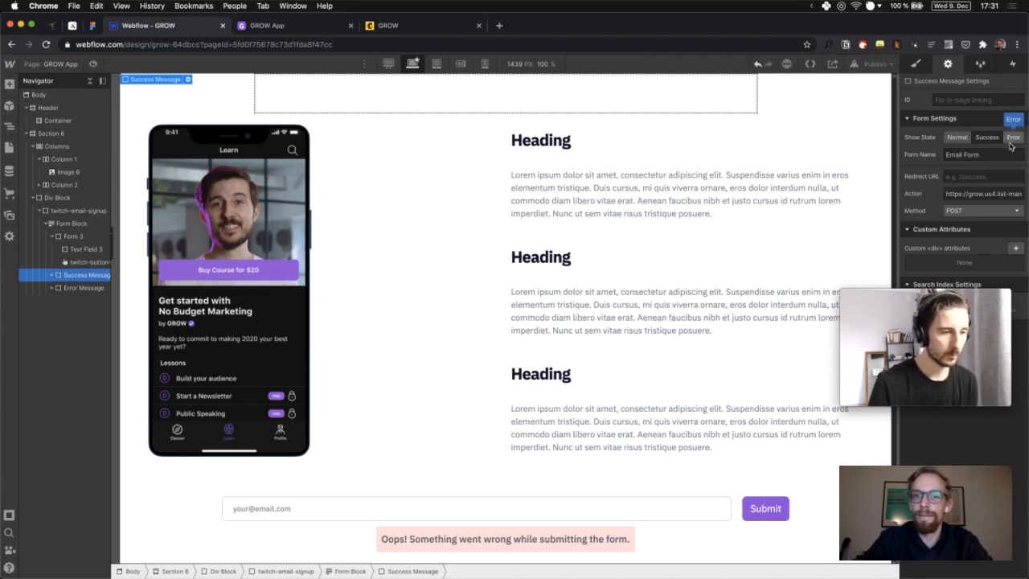
{"action": "left_click", "coordinate": [957, 137]}
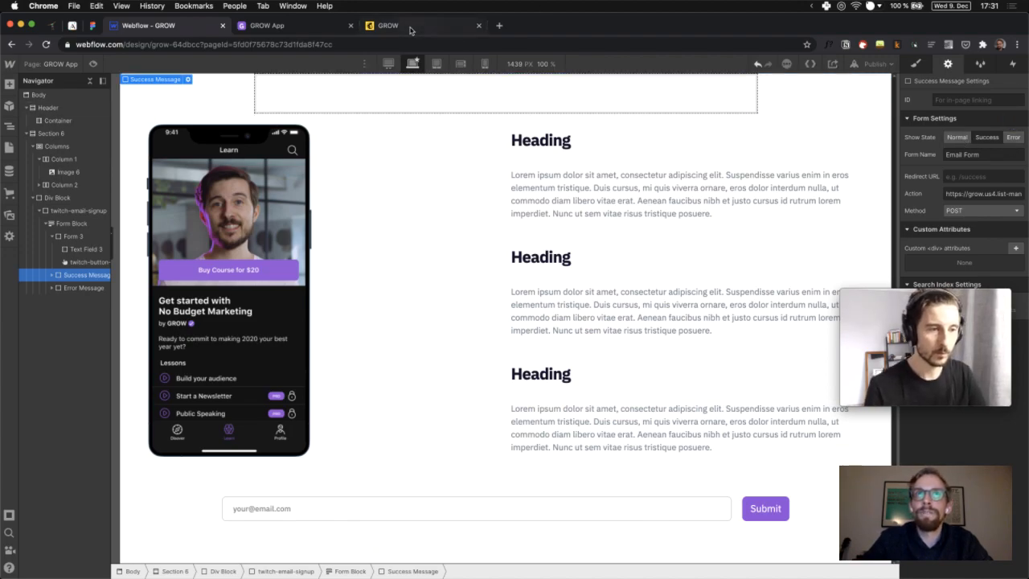
{"action": "left_click", "coordinate": [410, 30]}
{"action": "left_click", "coordinate": [312, 30]}
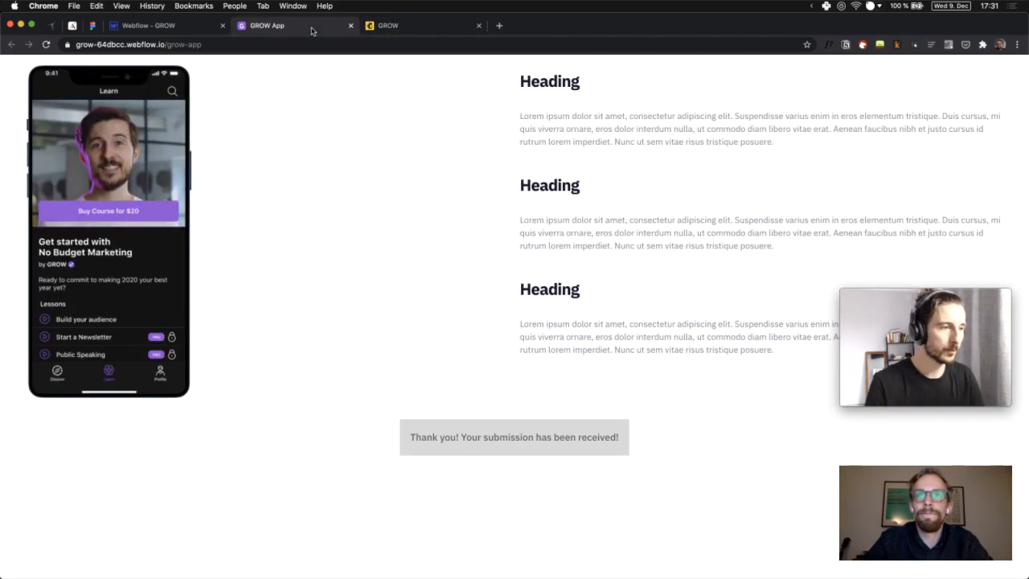
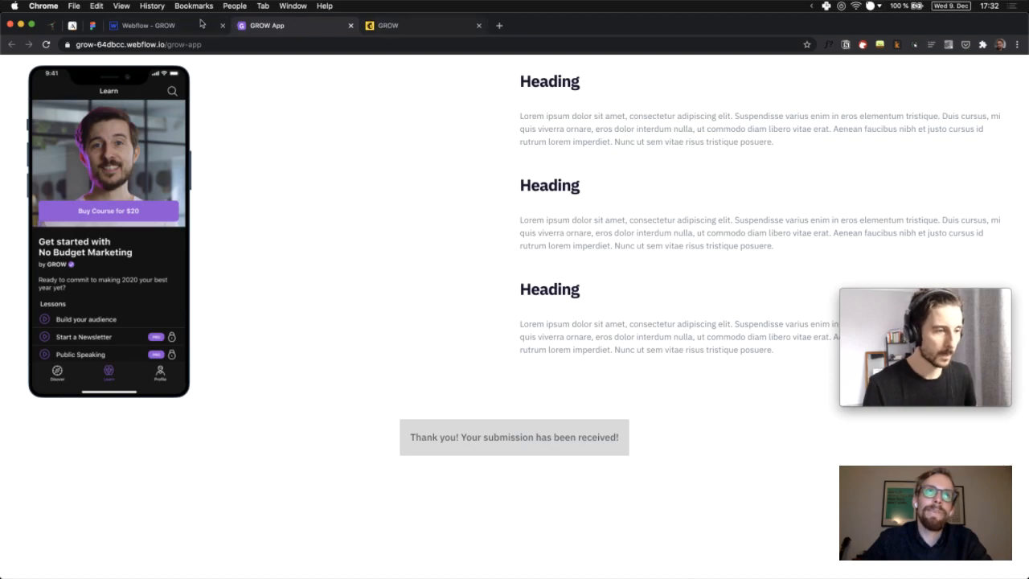
Start an email address in the GROW Mailchimp signup form, then begin loading mailchimp.com in a new tab
{"action": "left_click", "coordinate": [391, 25]}
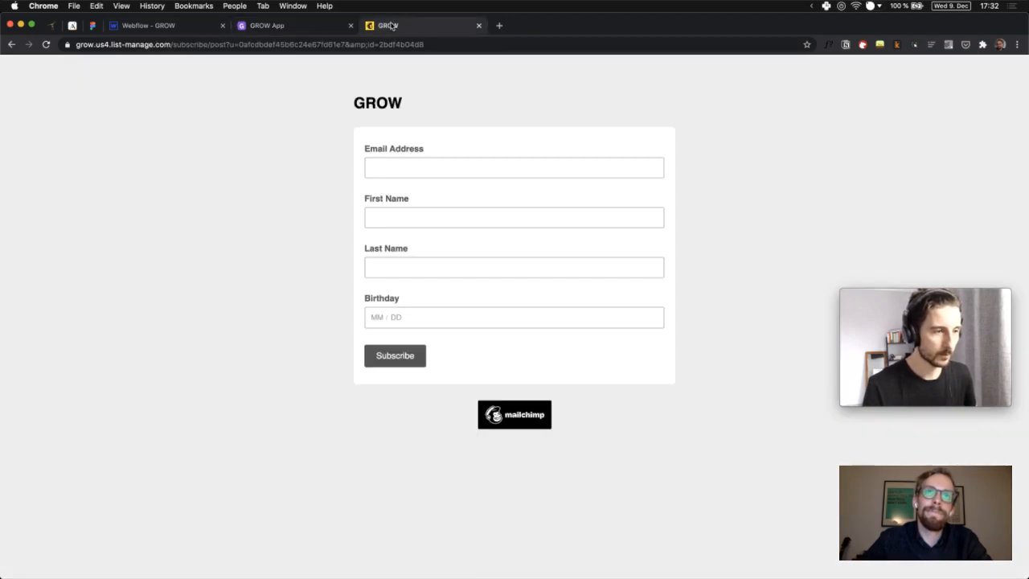
{"action": "left_click", "coordinate": [396, 167]}
{"action": "type", "text": "join@"}
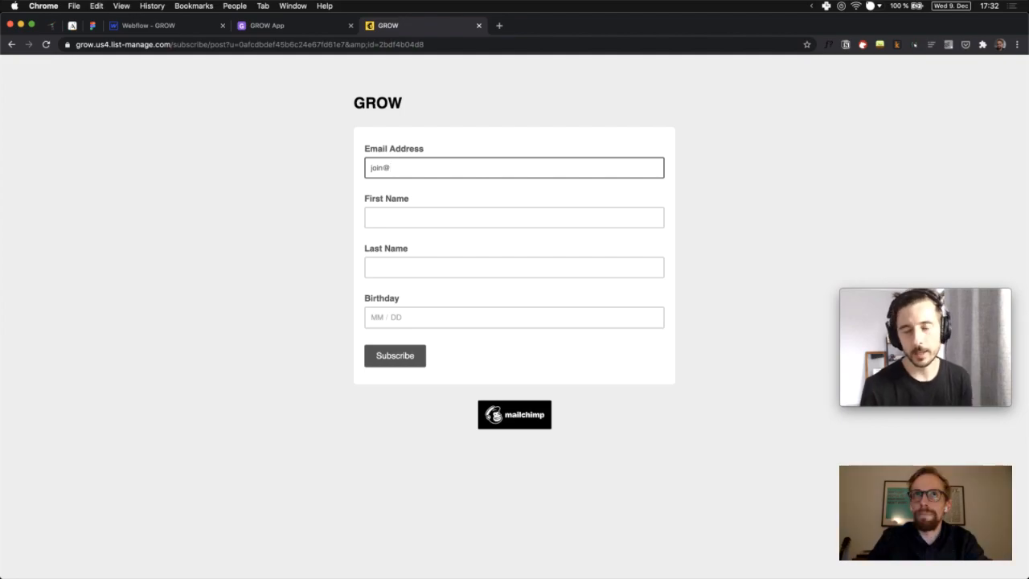
{"action": "key", "text": "super+t"}
{"action": "type", "text": "mai"}
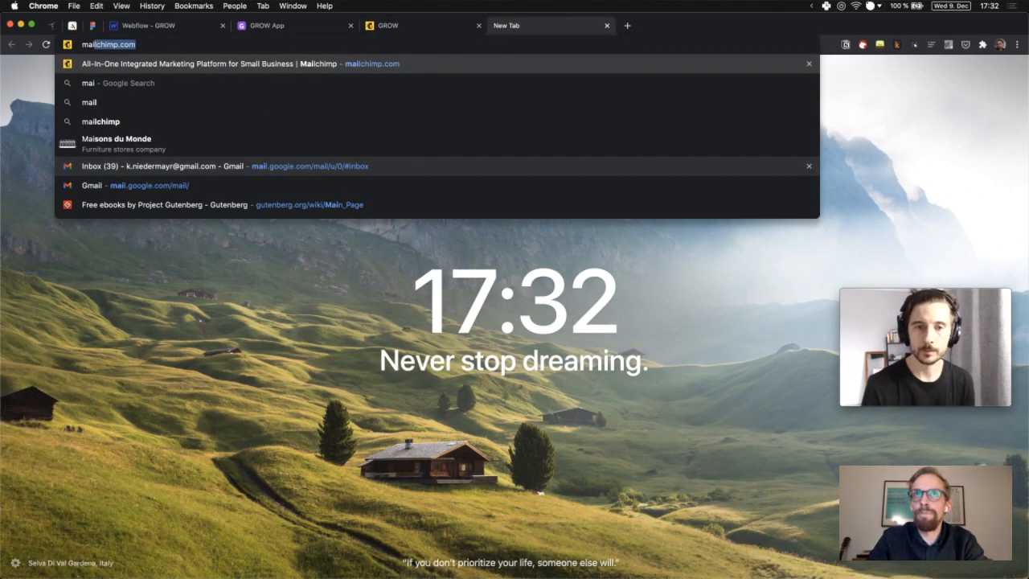
Load mailchimp.com, then reload the GROW App page so its empty signup form returns
{"action": "key", "text": "Return"}
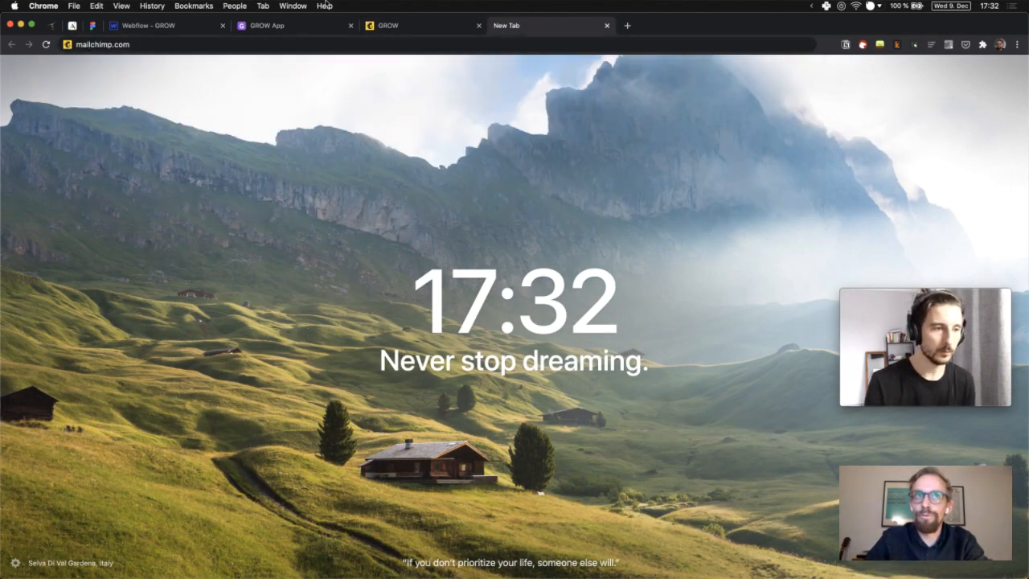
{"action": "key", "text": "super+9"}
{"action": "left_click", "coordinate": [298, 25]}
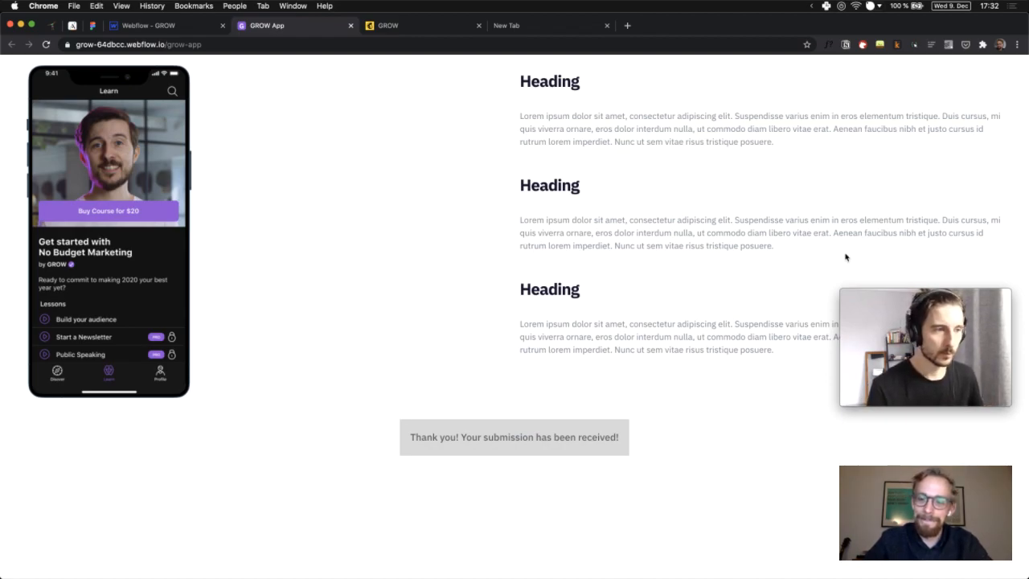
{"action": "left_click_drag", "start_coordinate": [903, 307], "coordinate": [897, 350]}
{"action": "left_click", "coordinate": [833, 317]}
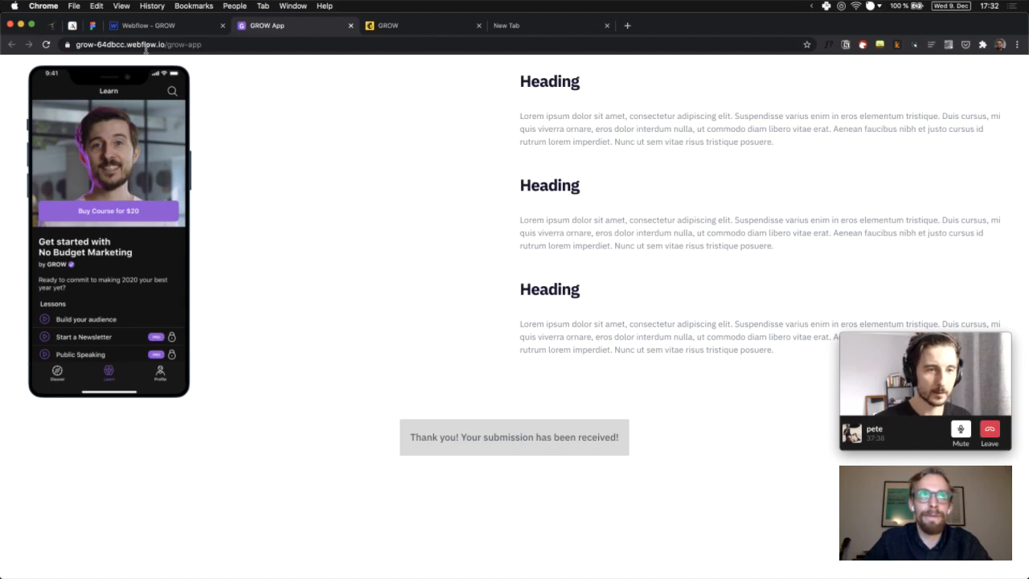
{"action": "left_click", "coordinate": [46, 44]}
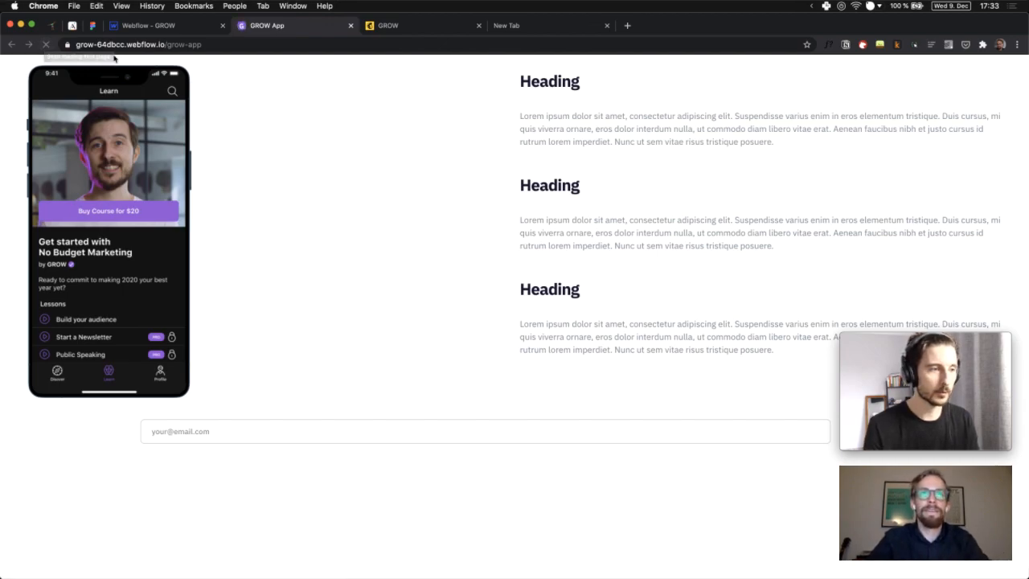
{"action": "left_click", "coordinate": [507, 25]}
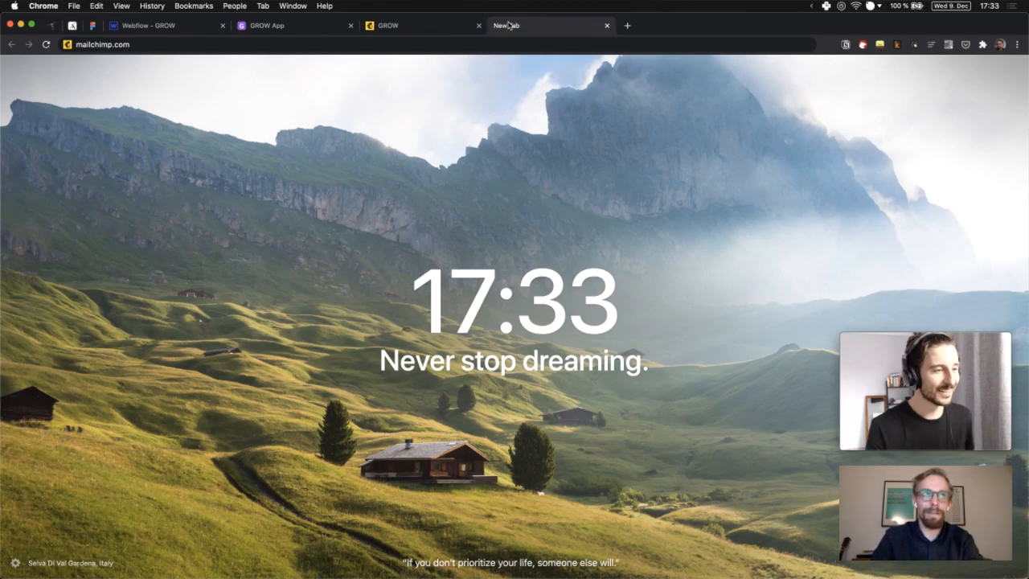
Search for mailinator and open the Mailinator homepage, then return to the GROW App page
{"action": "left_click", "coordinate": [497, 40]}
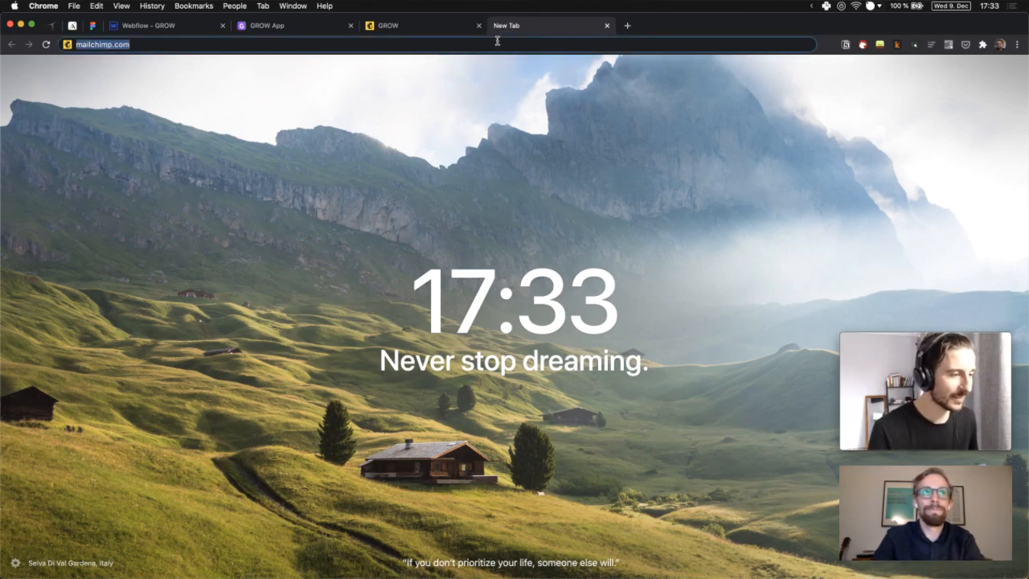
{"action": "type", "text": "mailinator"}
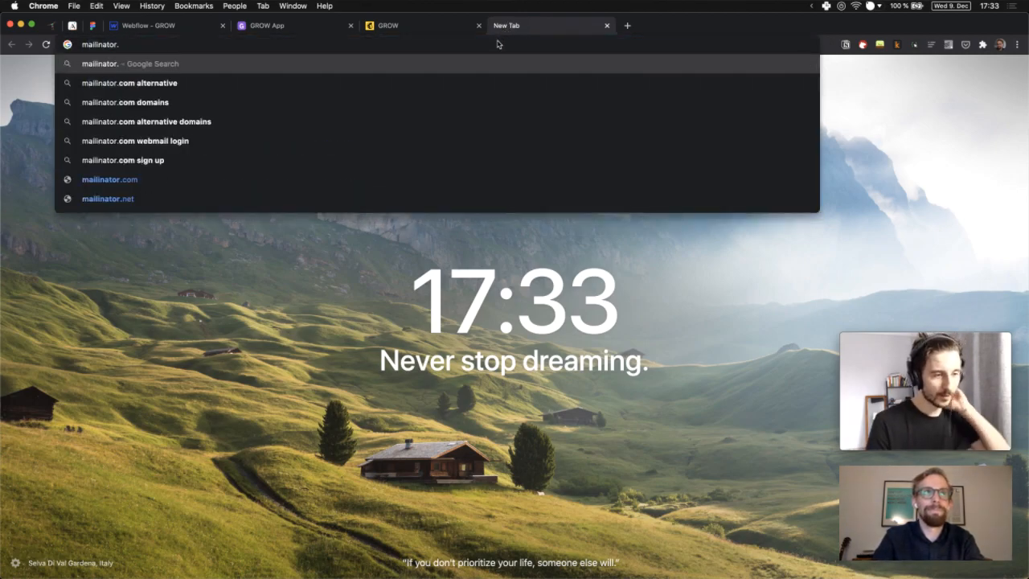
{"action": "key", "text": "Return"}
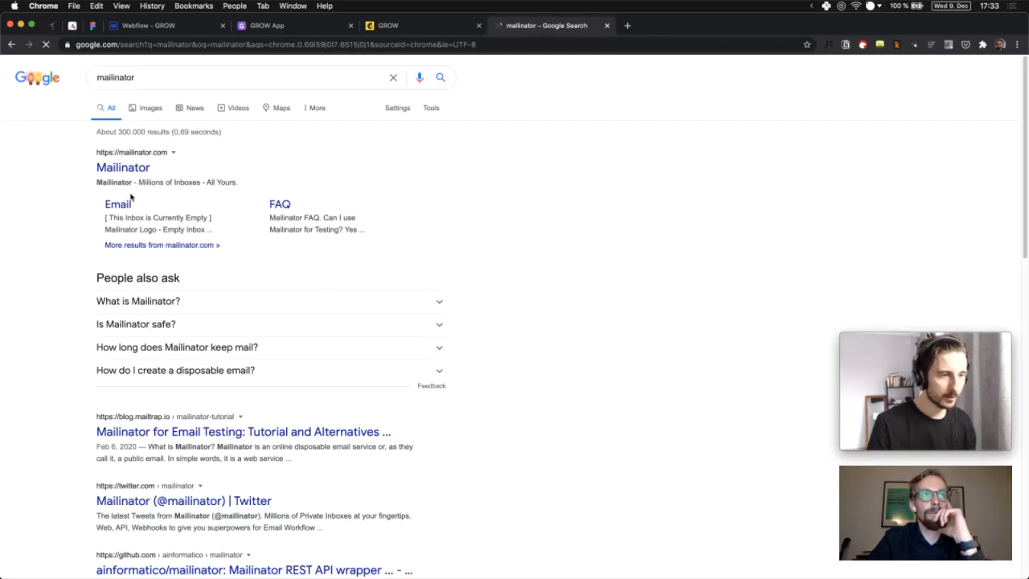
{"action": "left_click", "coordinate": [108, 166]}
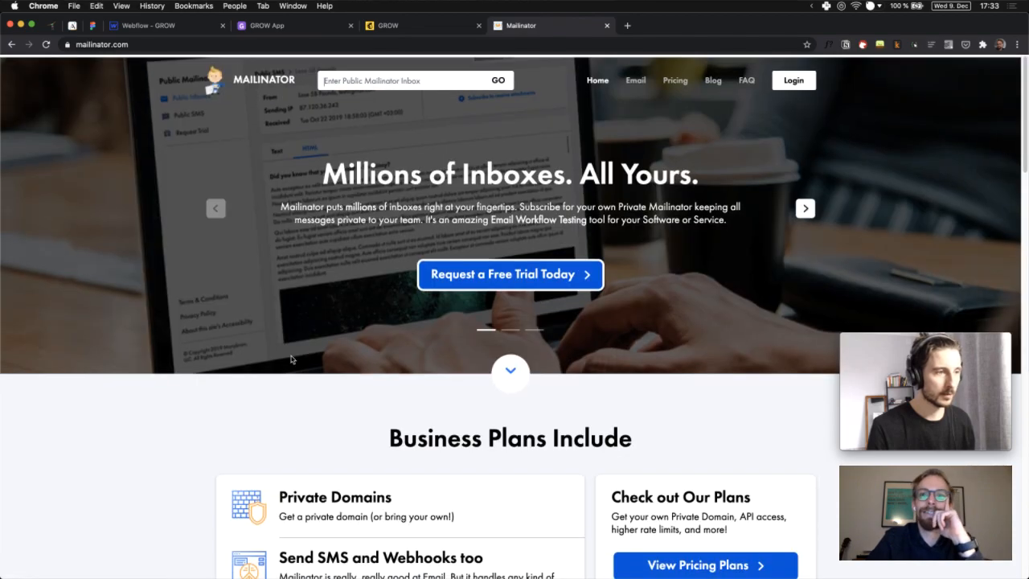
{"action": "scroll", "coordinate": [202, 287], "scroll_direction": "down", "scroll_amount": 10}
{"action": "scroll", "coordinate": [156, 264], "scroll_direction": "down", "scroll_amount": 6}
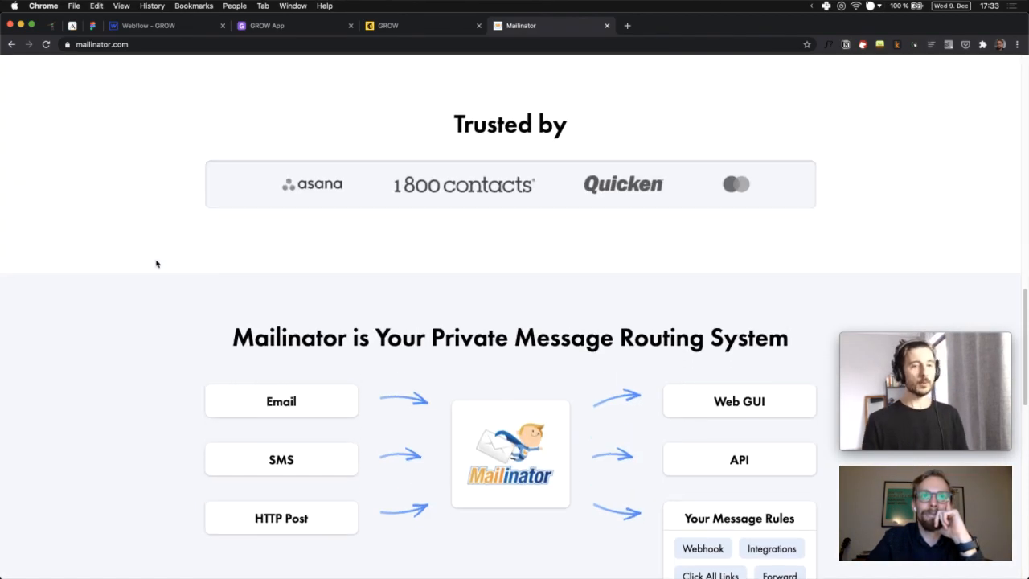
{"action": "scroll", "coordinate": [156, 264], "scroll_direction": "up", "scroll_amount": 15}
{"action": "left_click", "coordinate": [263, 26]}
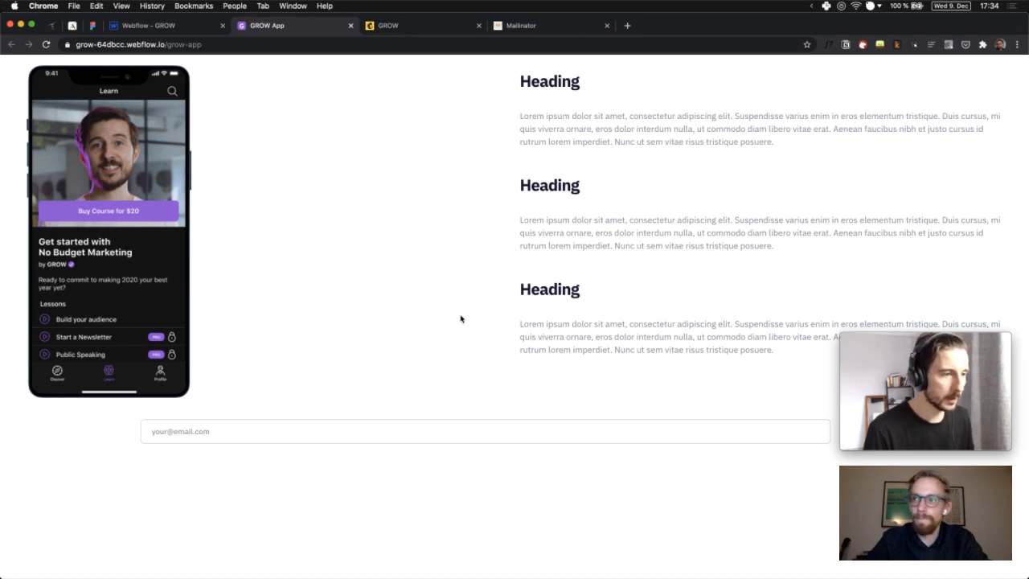
Submit a test email through the landing page signup form, then view the Notion Twitch Streams page
{"action": "left_click", "coordinate": [327, 424]}
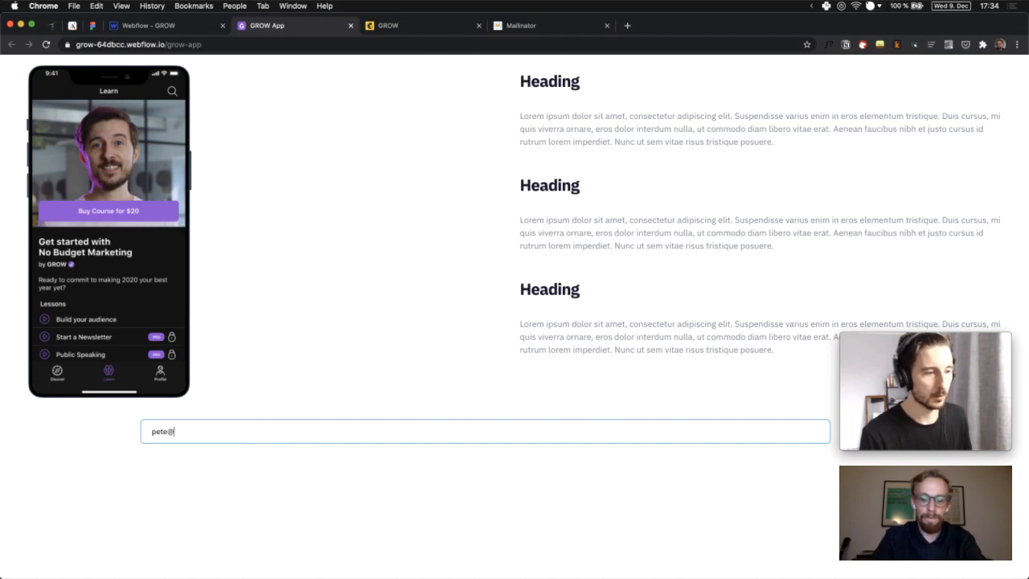
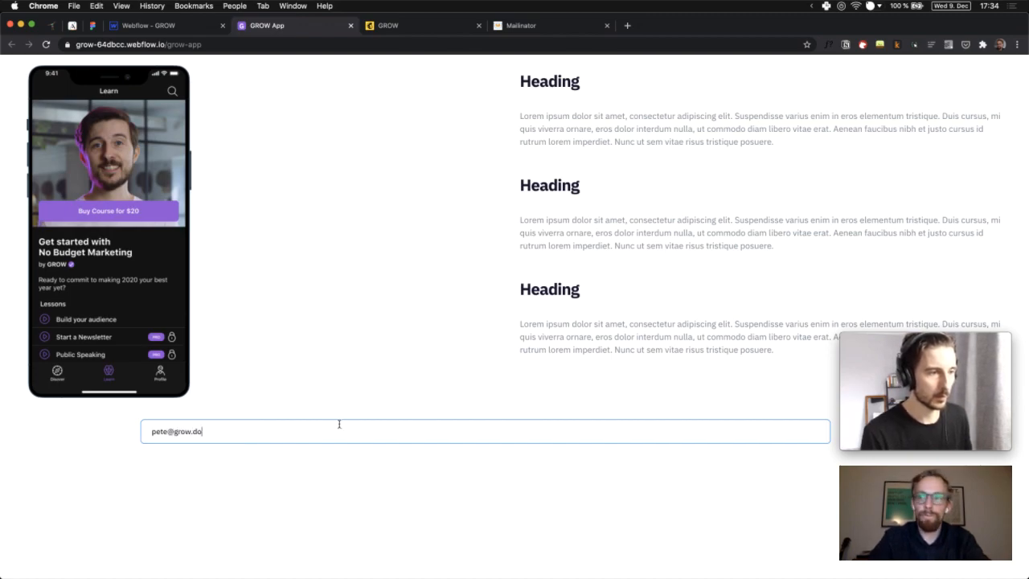
{"action": "left_click_drag", "start_coordinate": [891, 361], "coordinate": [890, 329]}
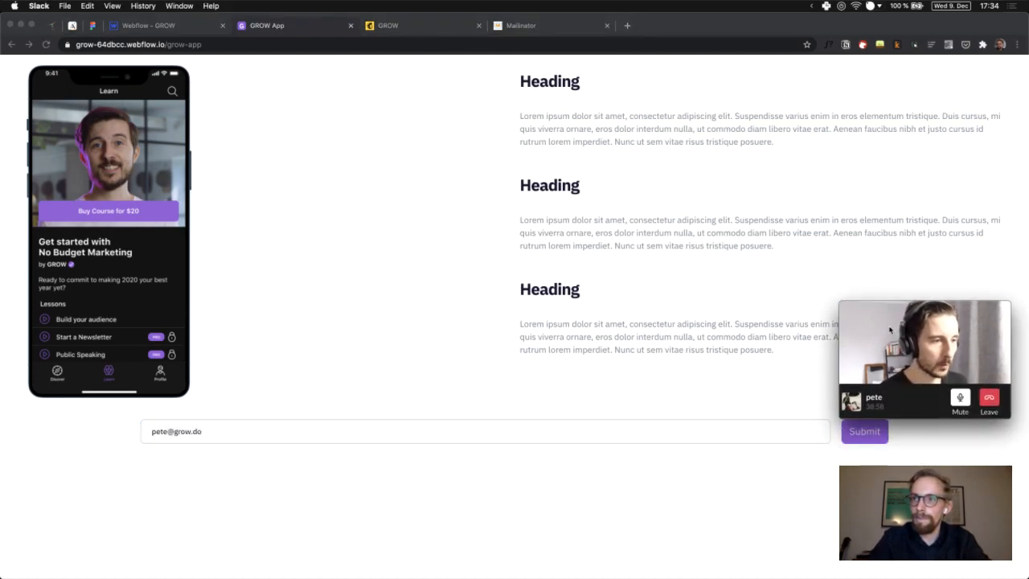
{"action": "left_click", "coordinate": [866, 442]}
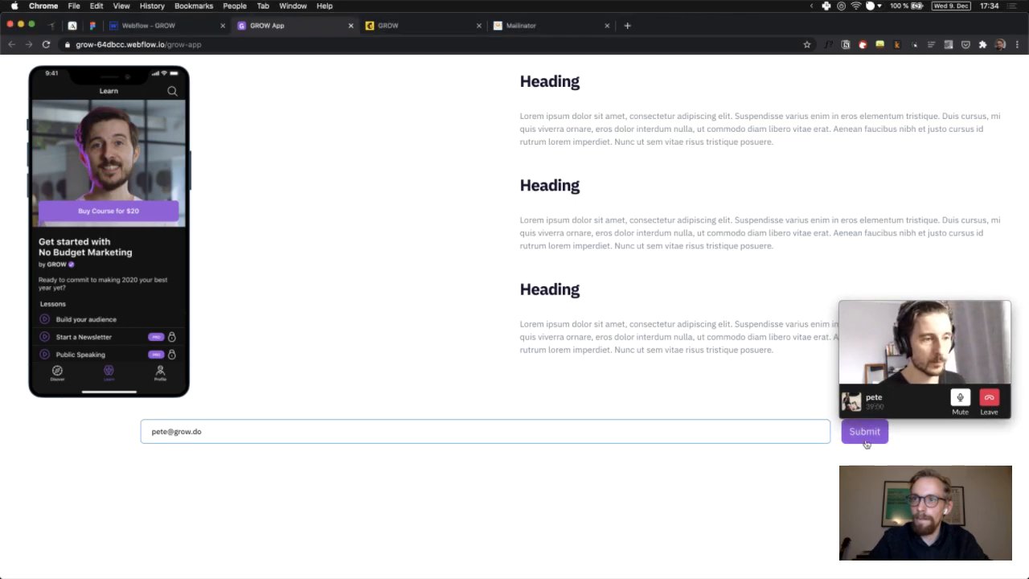
{"action": "left_click", "coordinate": [866, 440]}
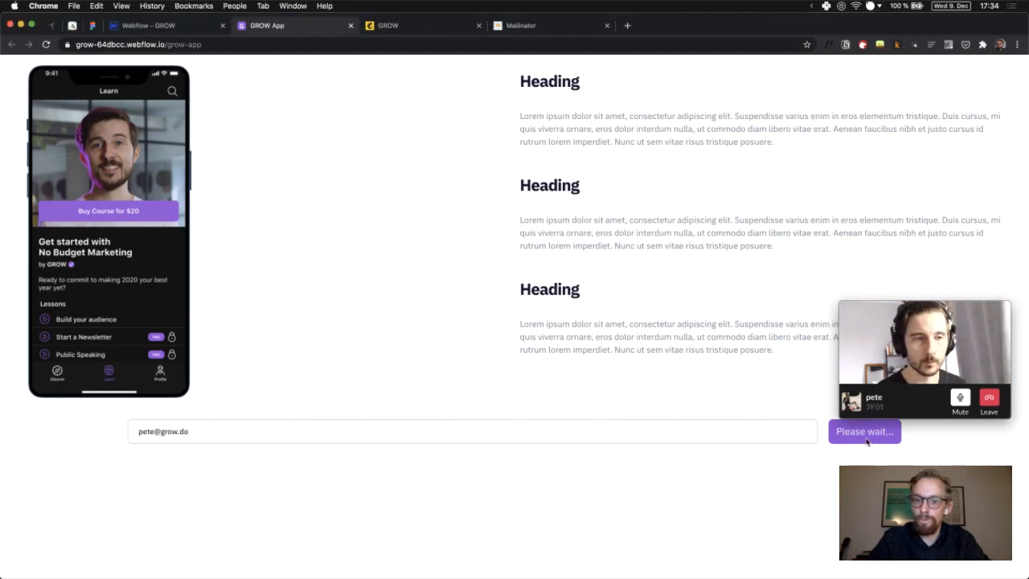
{"action": "left_click", "coordinate": [903, 309]}
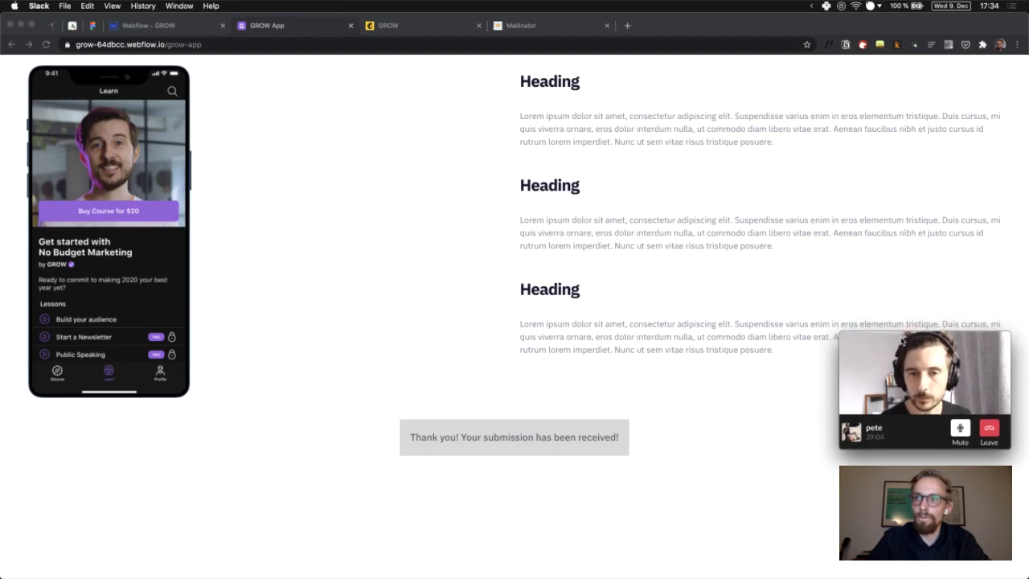
{"action": "left_click", "coordinate": [827, 276]}
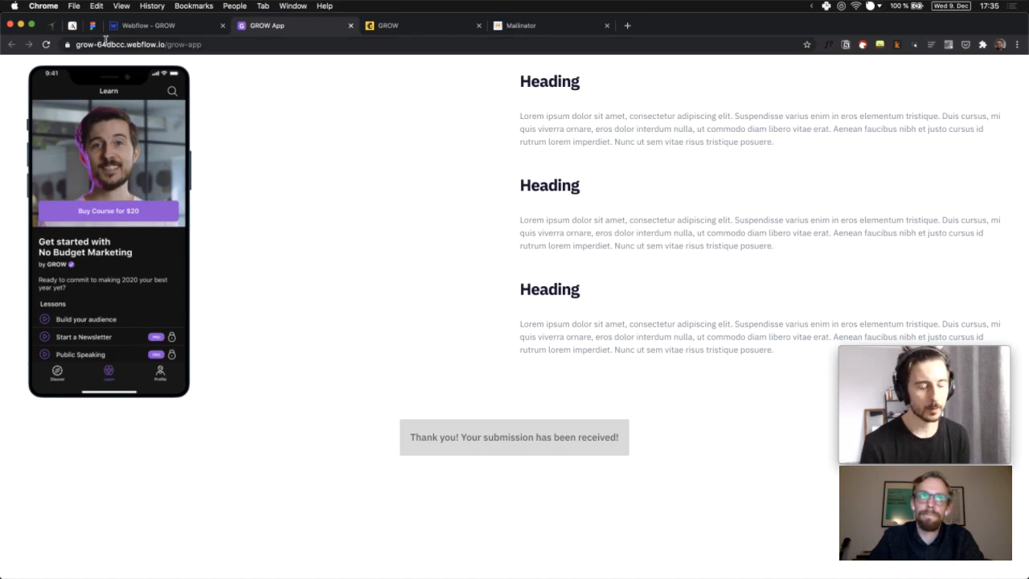
{"action": "left_click", "coordinate": [50, 27]}
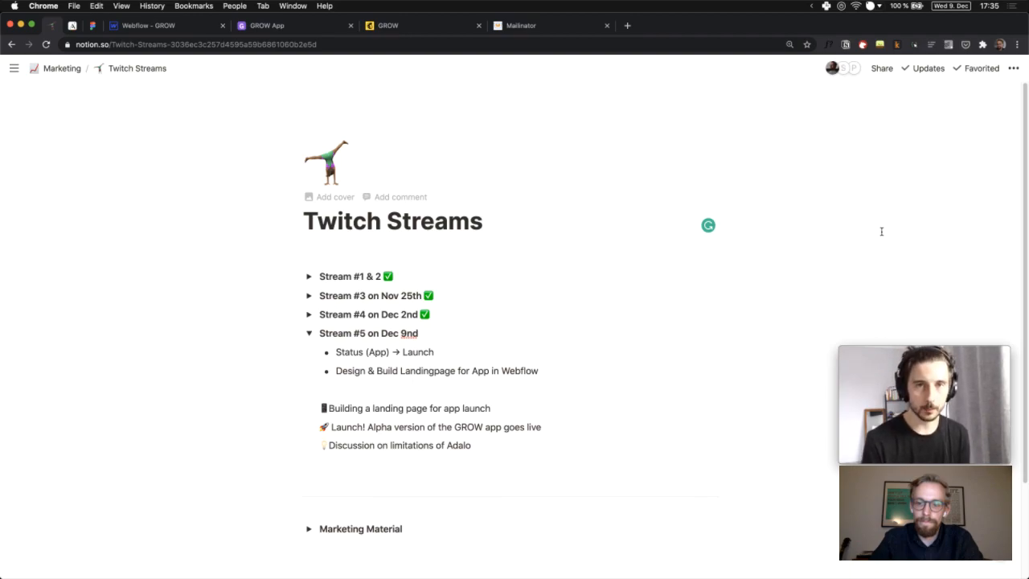
{"action": "left_click", "coordinate": [925, 402]}
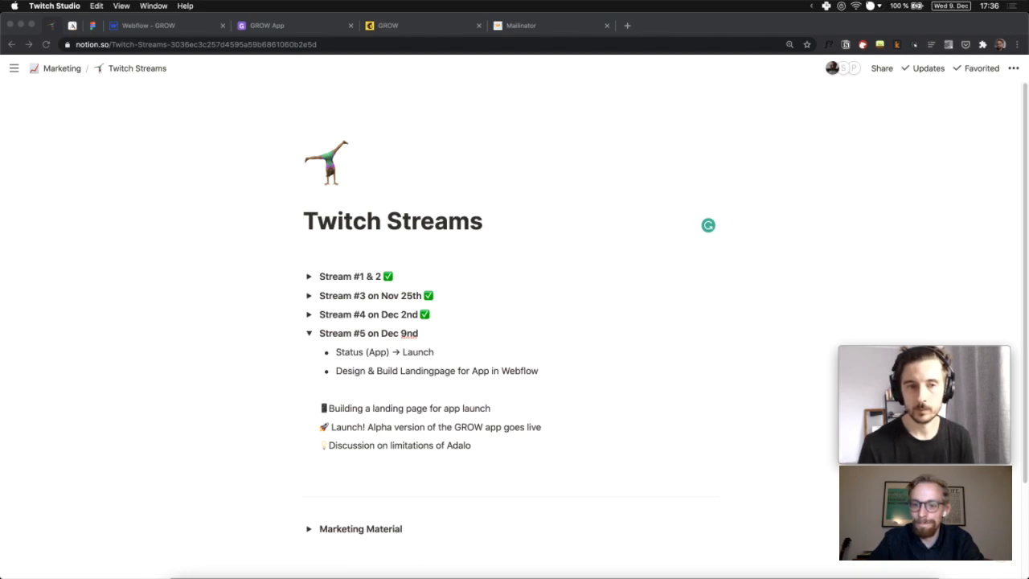
{"action": "left_click", "coordinate": [953, 375]}
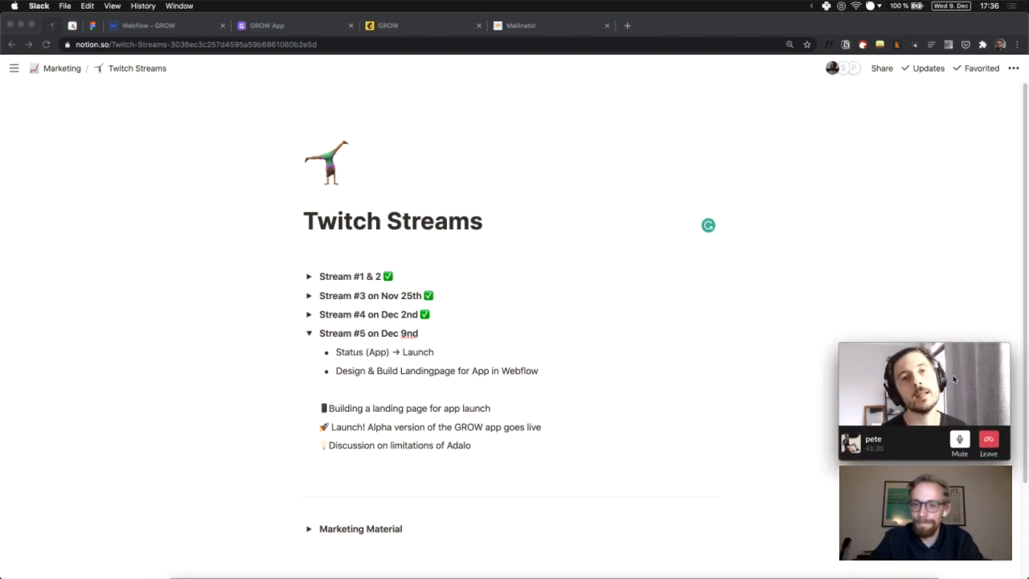
{"action": "left_click", "coordinate": [914, 253]}
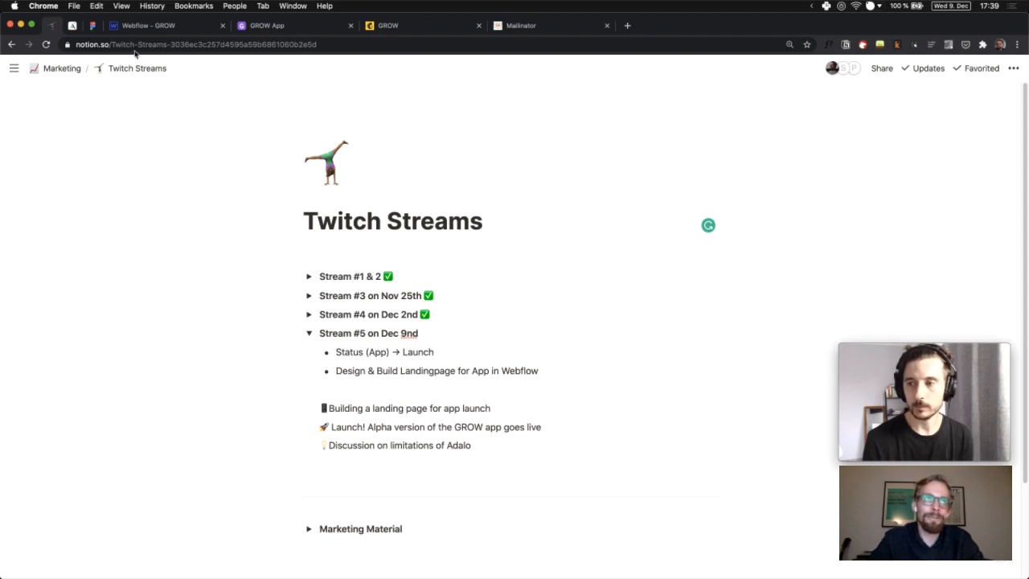
In Adalo, show the User Profile screen's available data: Current User, Current Video, Current Playlist
{"action": "left_click", "coordinate": [72, 25]}
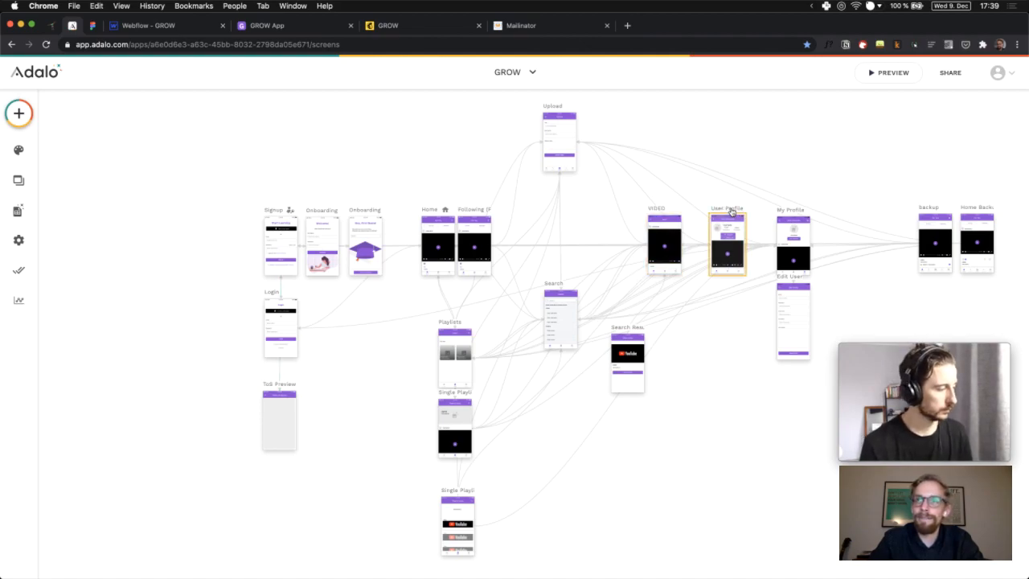
{"action": "left_click", "coordinate": [732, 211]}
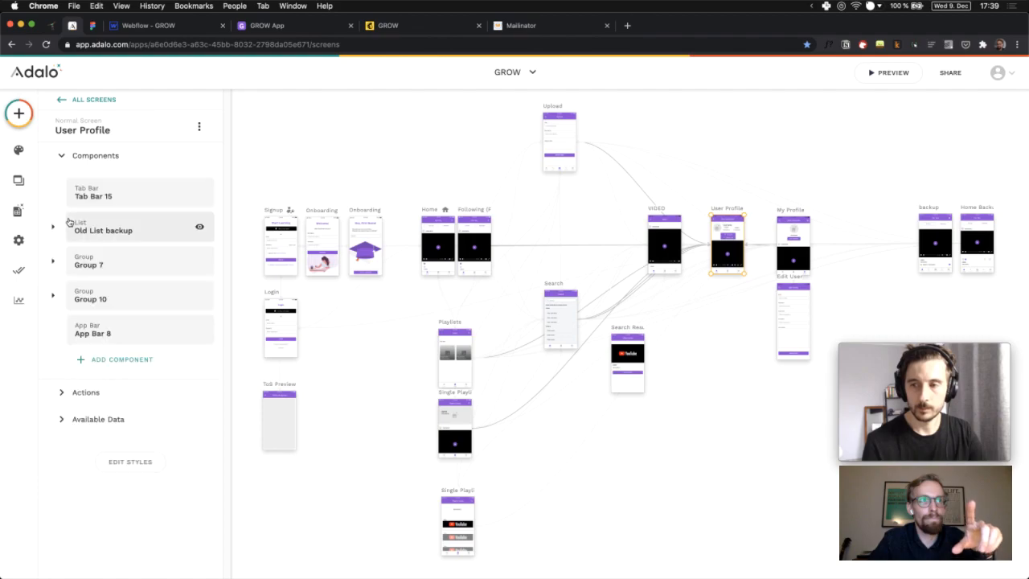
{"action": "left_click", "coordinate": [69, 419]}
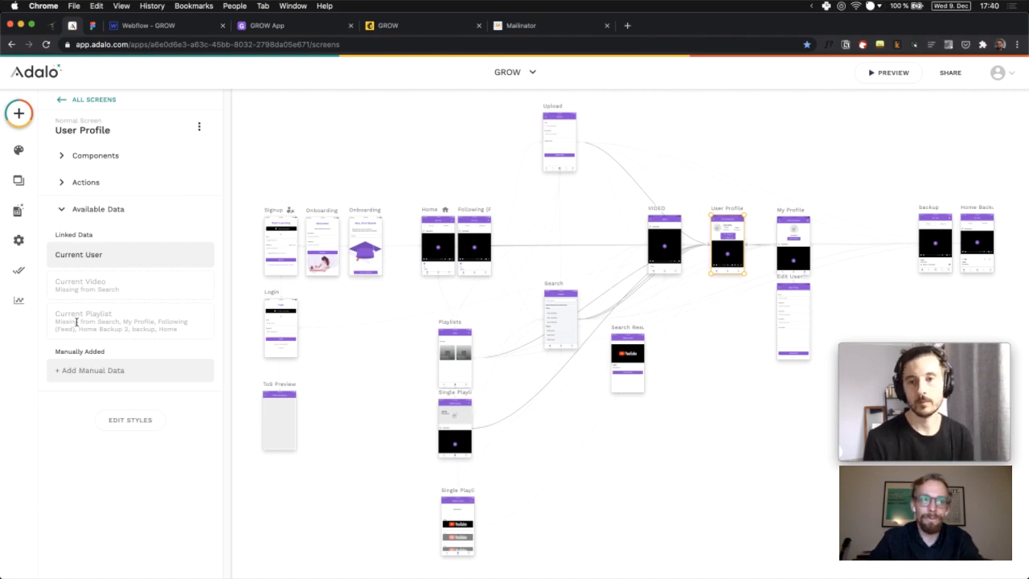
Select the Playlists and Home screens in the GROW app, then switch to Twitch Studio
{"action": "left_click", "coordinate": [458, 325]}
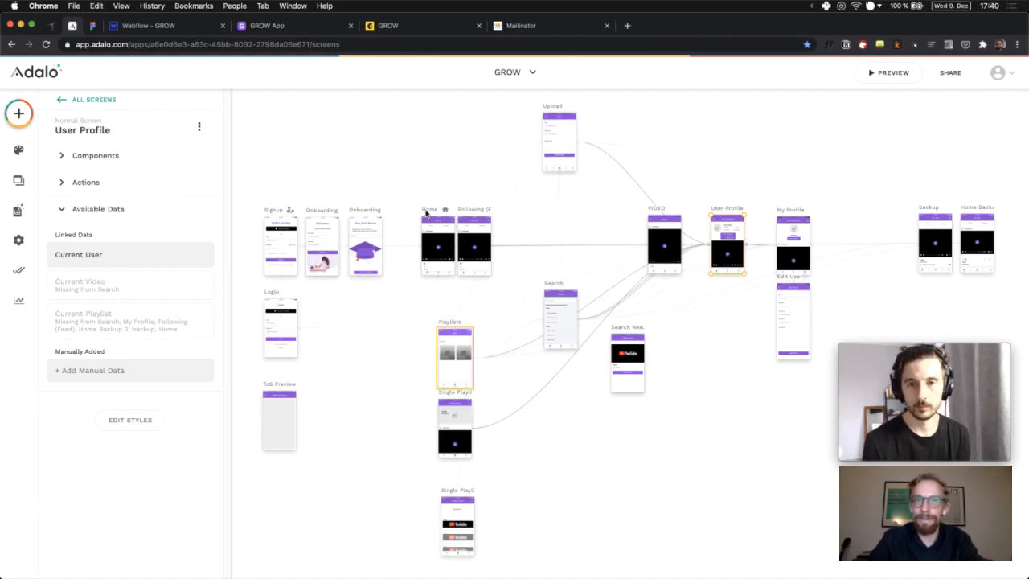
{"action": "left_click", "coordinate": [427, 221]}
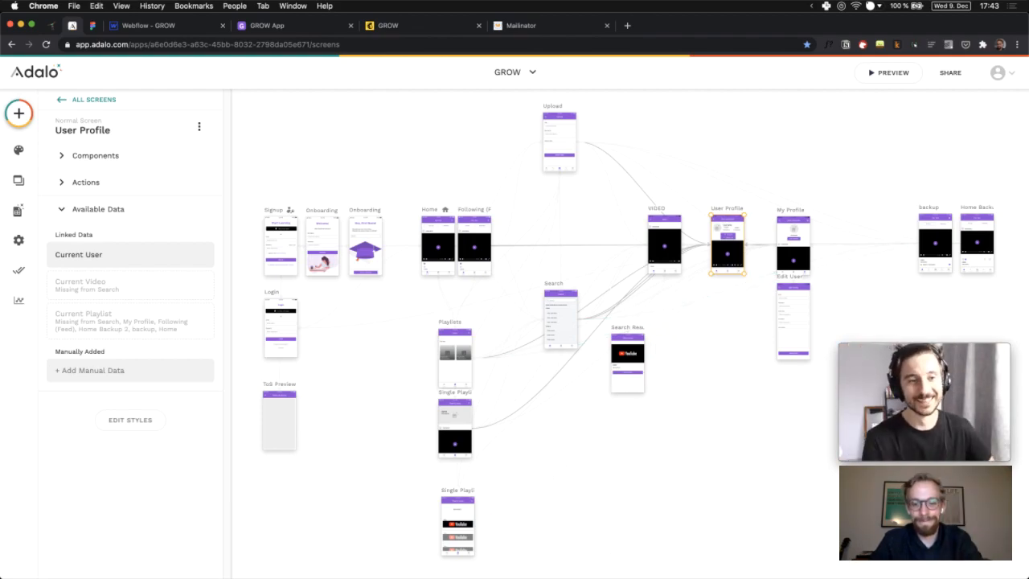
{"action": "key", "text": "super+Tab"}
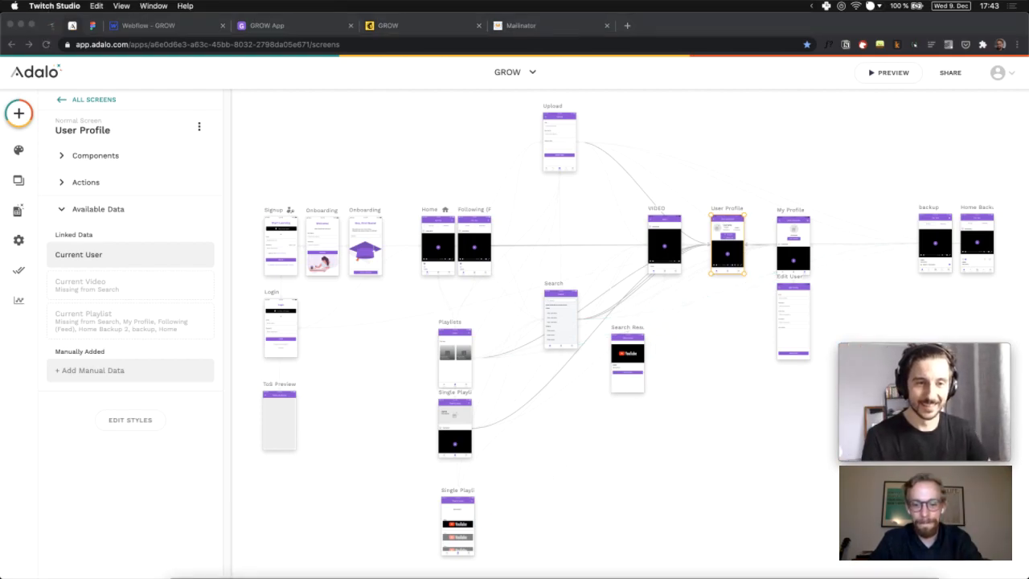